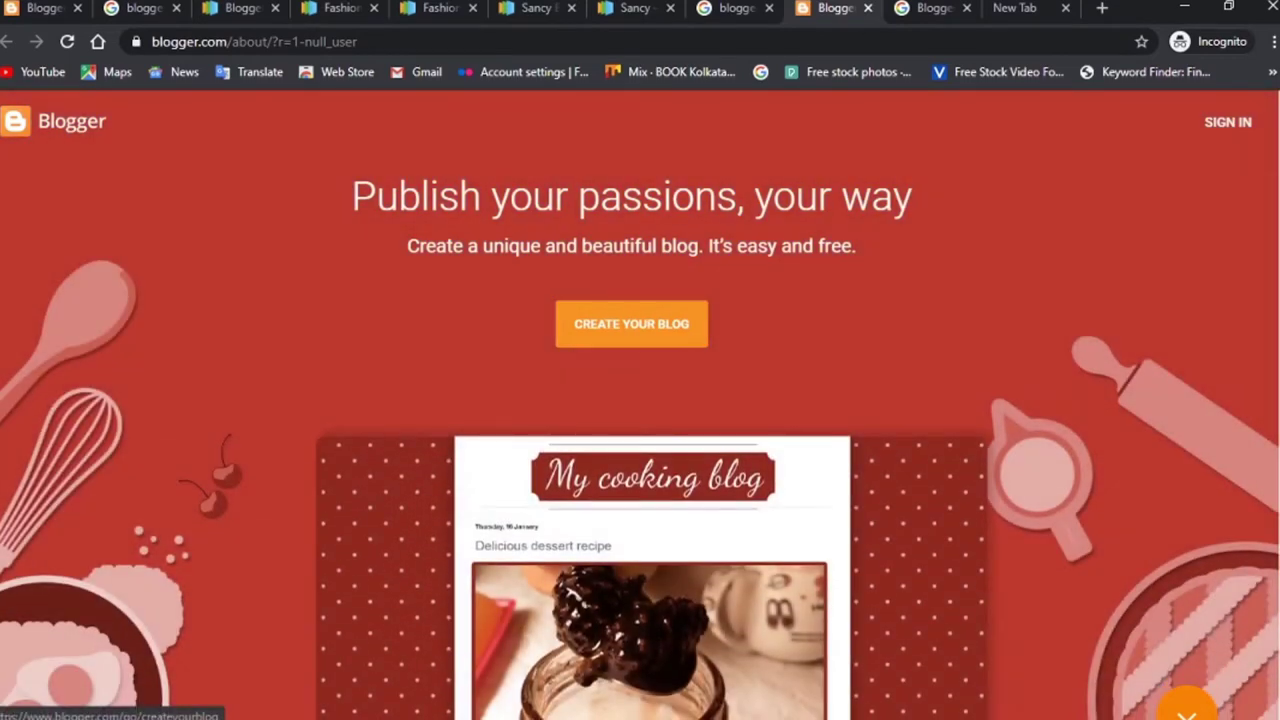
Begin creating a blog and sign in with the Digital Knowledge Google account, entering the account password
left_click(631, 323)
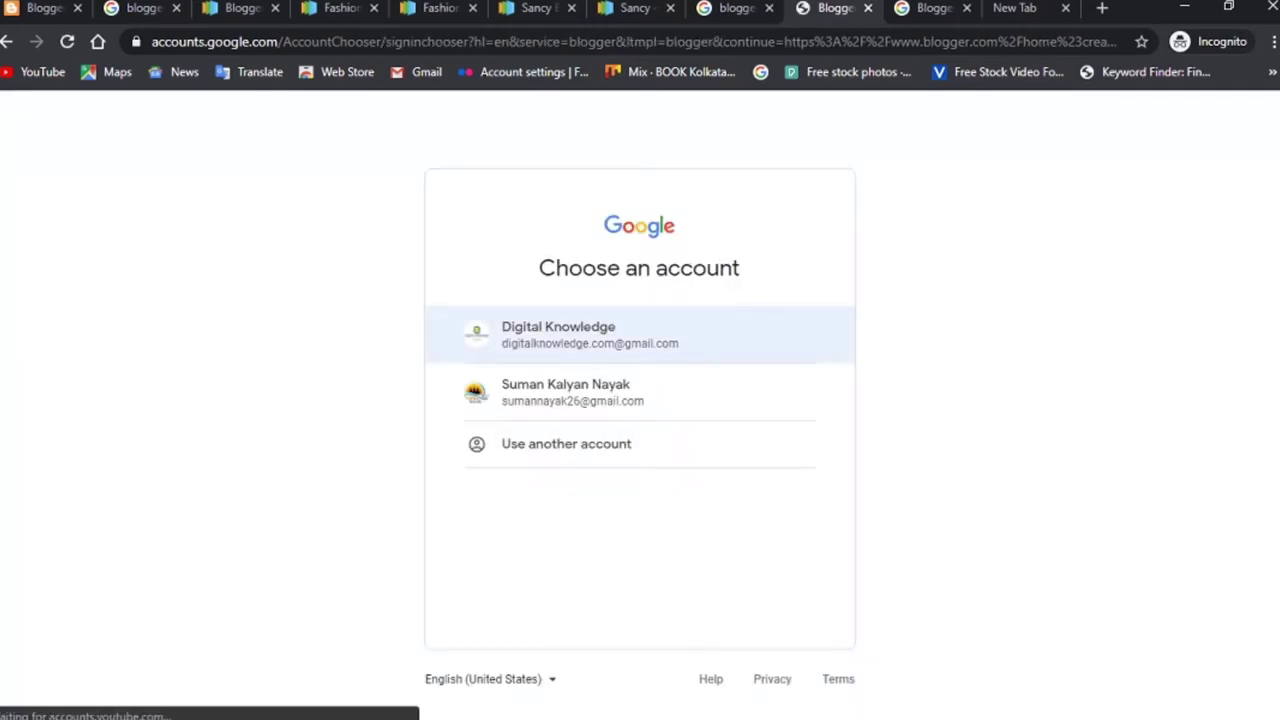
left_click(631, 330)
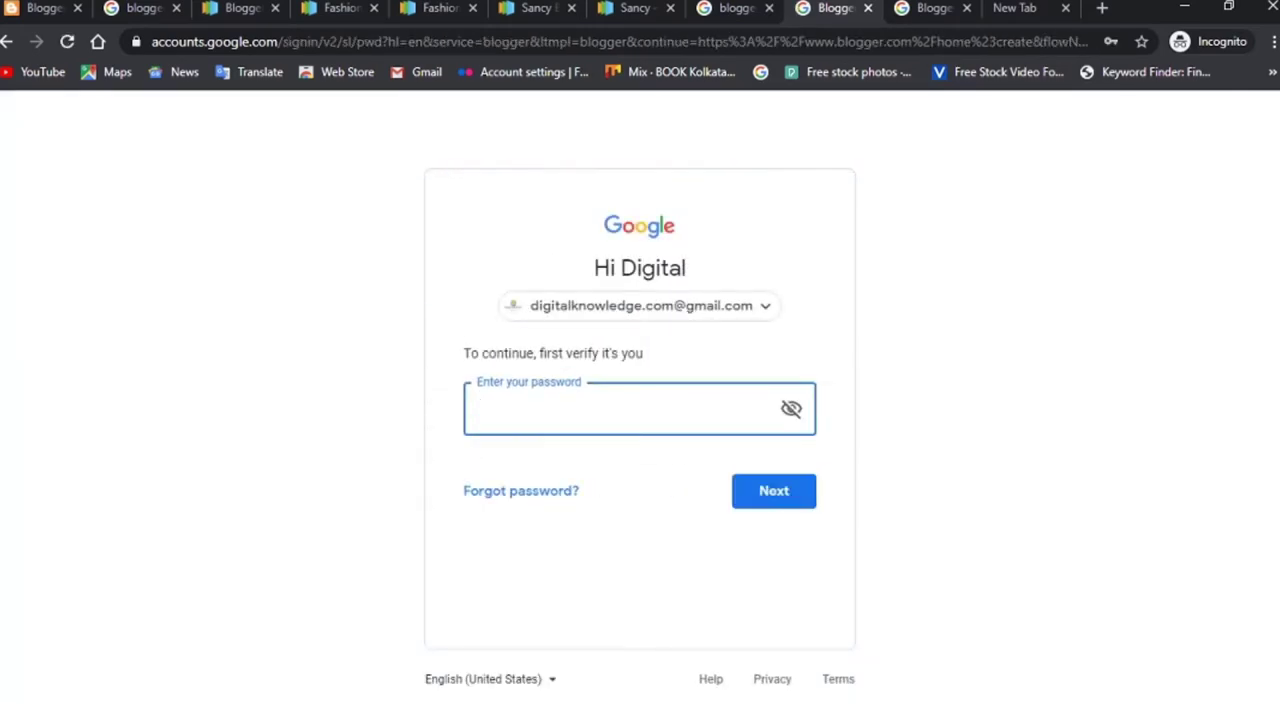
type("••••••••••")
key("Return")
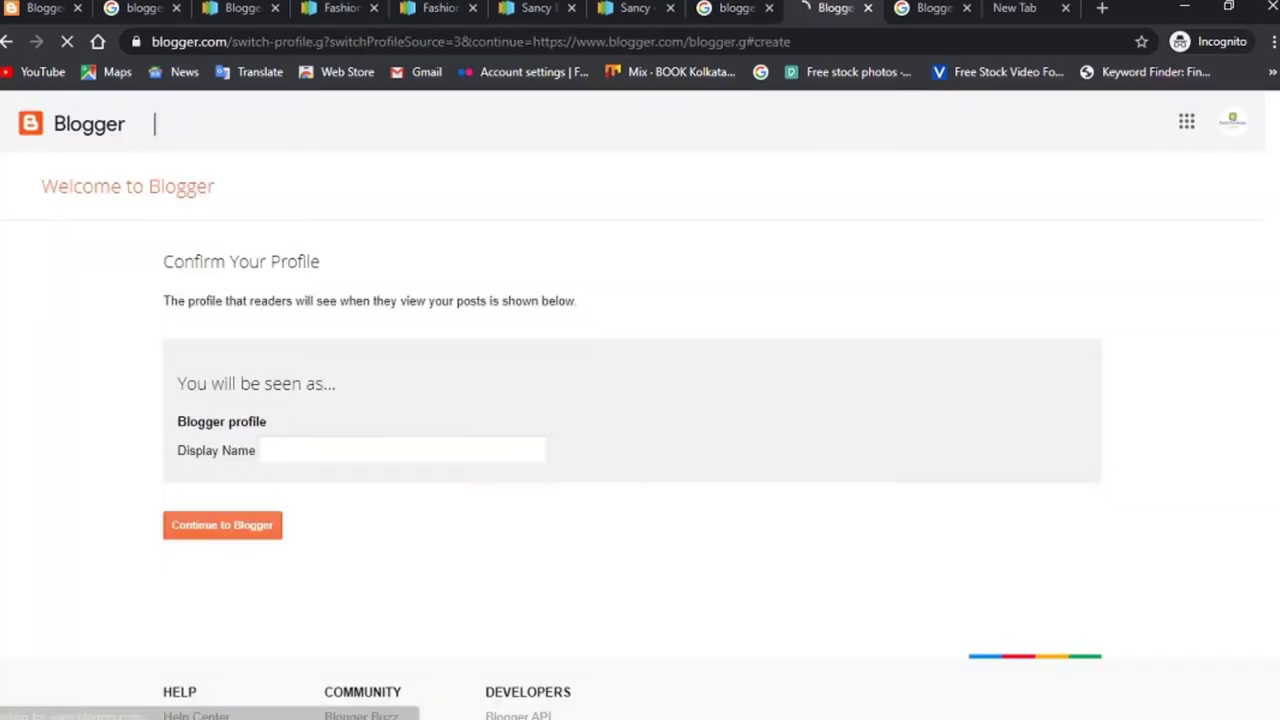
Set the Blogger profile's display name to "Digital Knowledge" and continue to Blogger
left_click(270, 450)
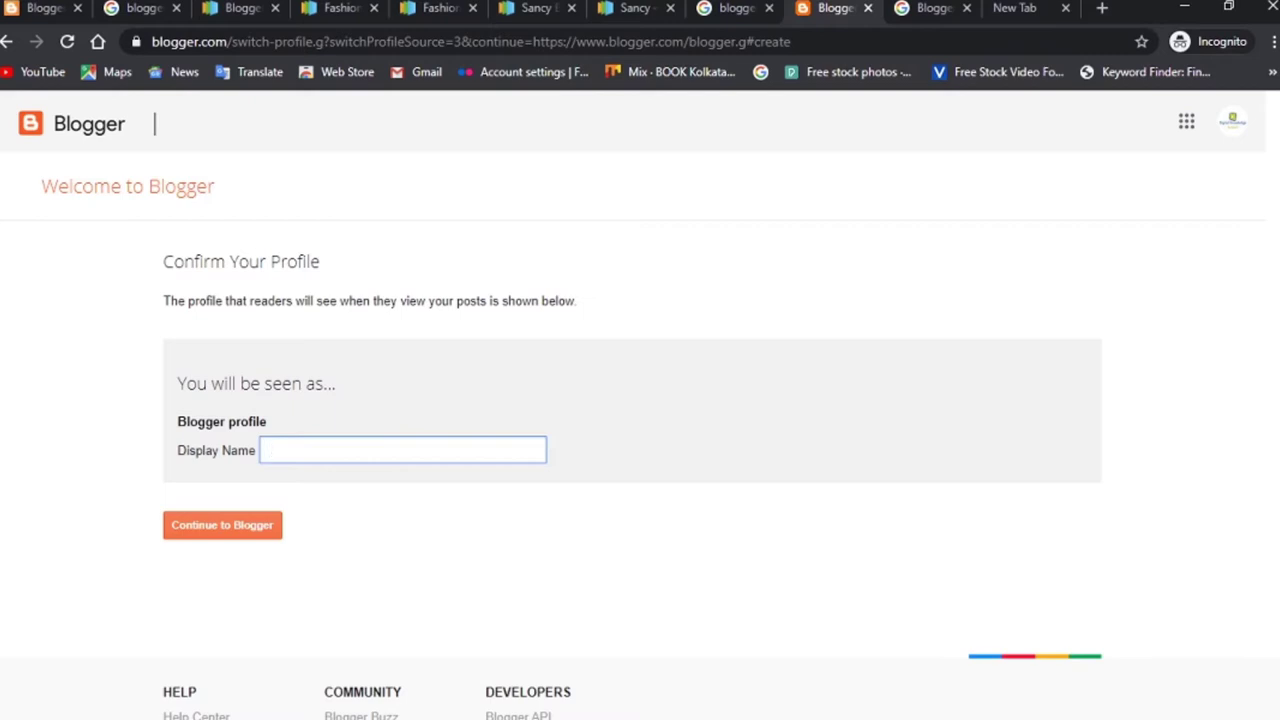
type("Digital Knowledge")
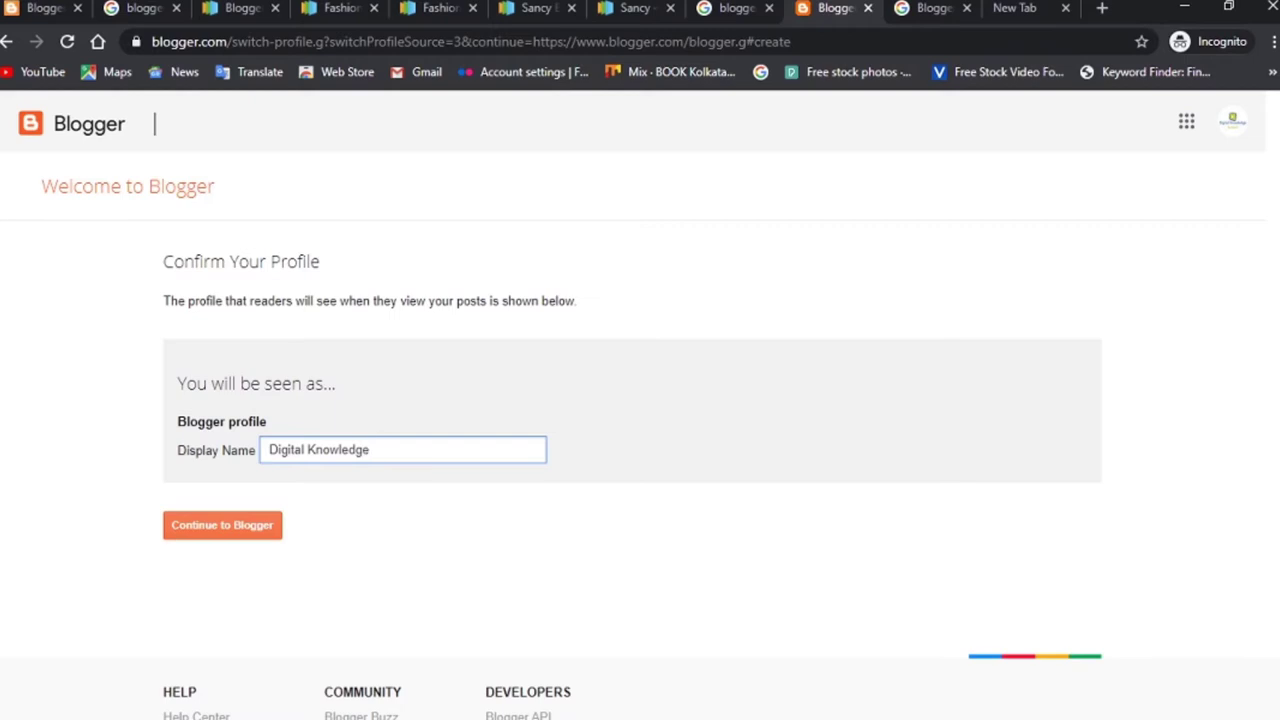
key("Tab")
key("Return")
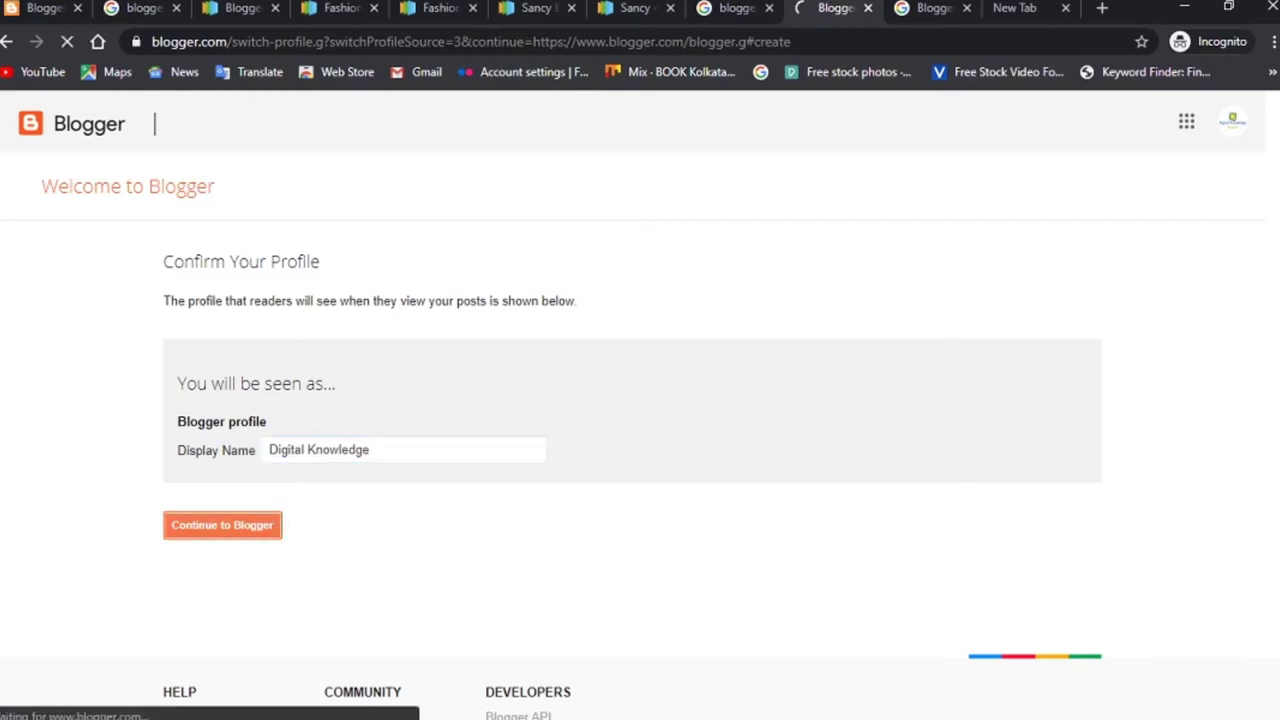
key("XF86AudioLowerVolume")
key("XF86AudioLowerVolume")
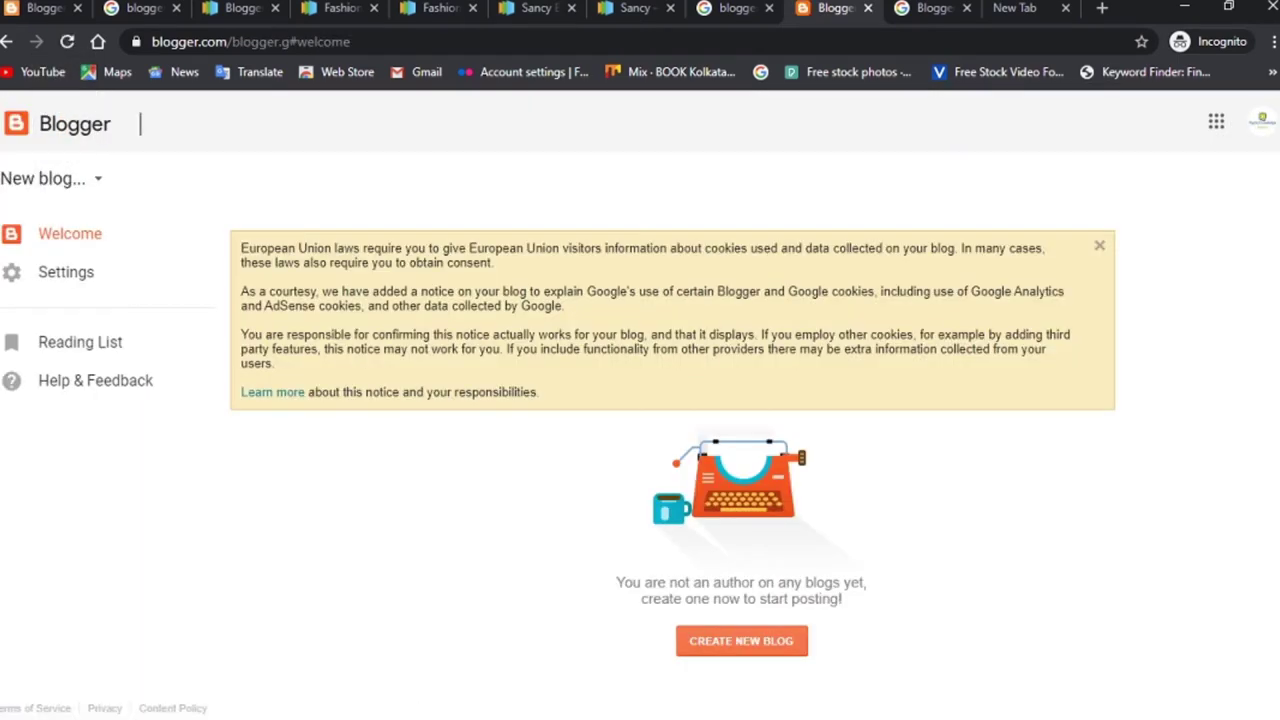
Dismiss the European Union cookie notice and start creating a new blog
left_click(1099, 245)
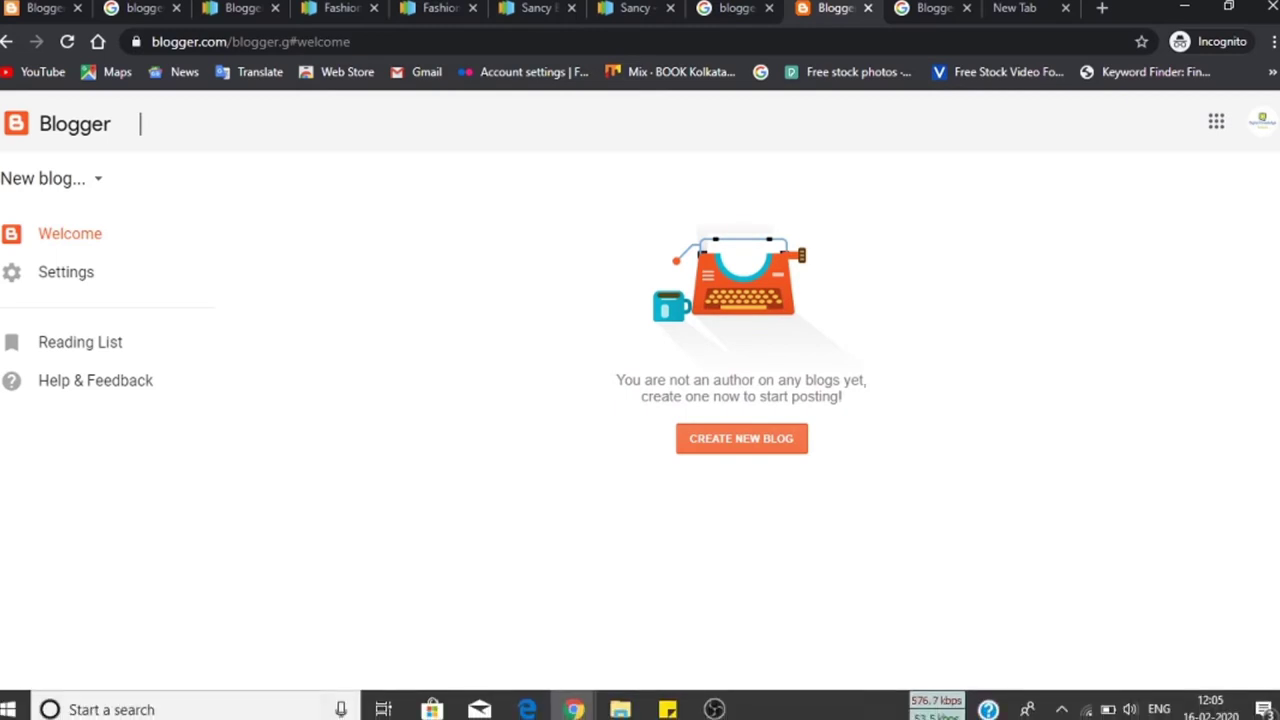
mouse_move(714, 709)
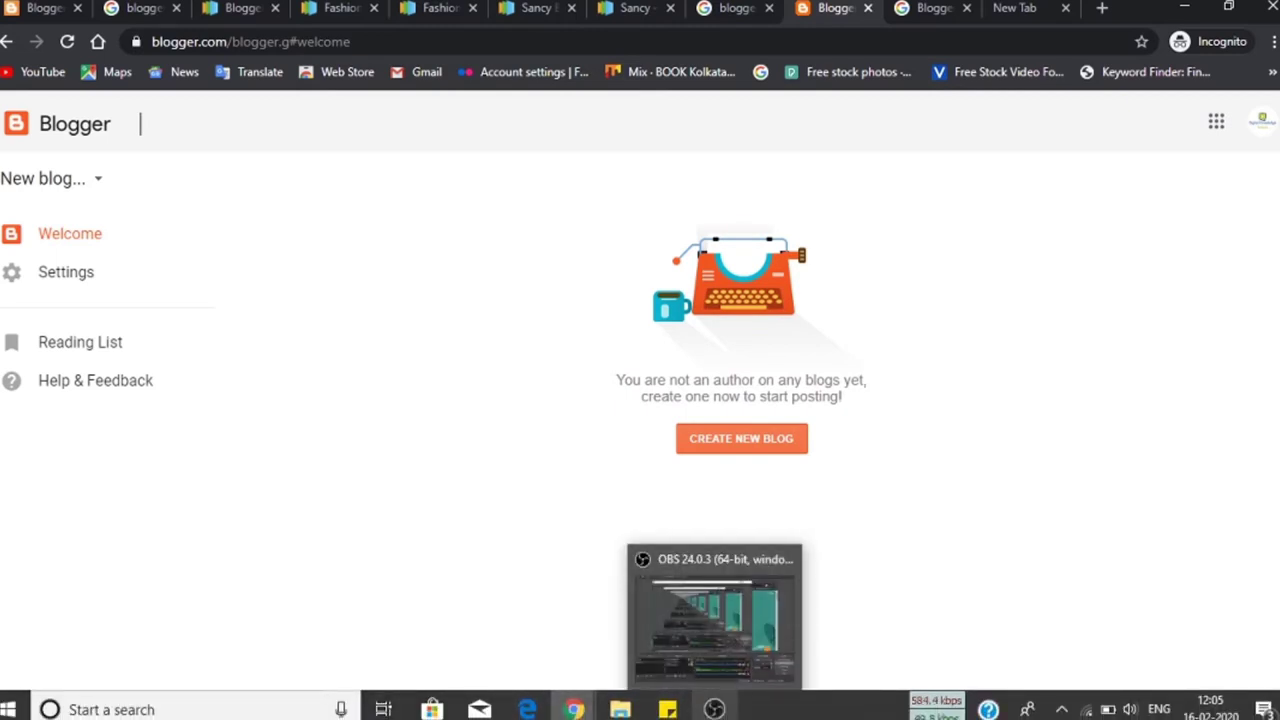
left_click(726, 442)
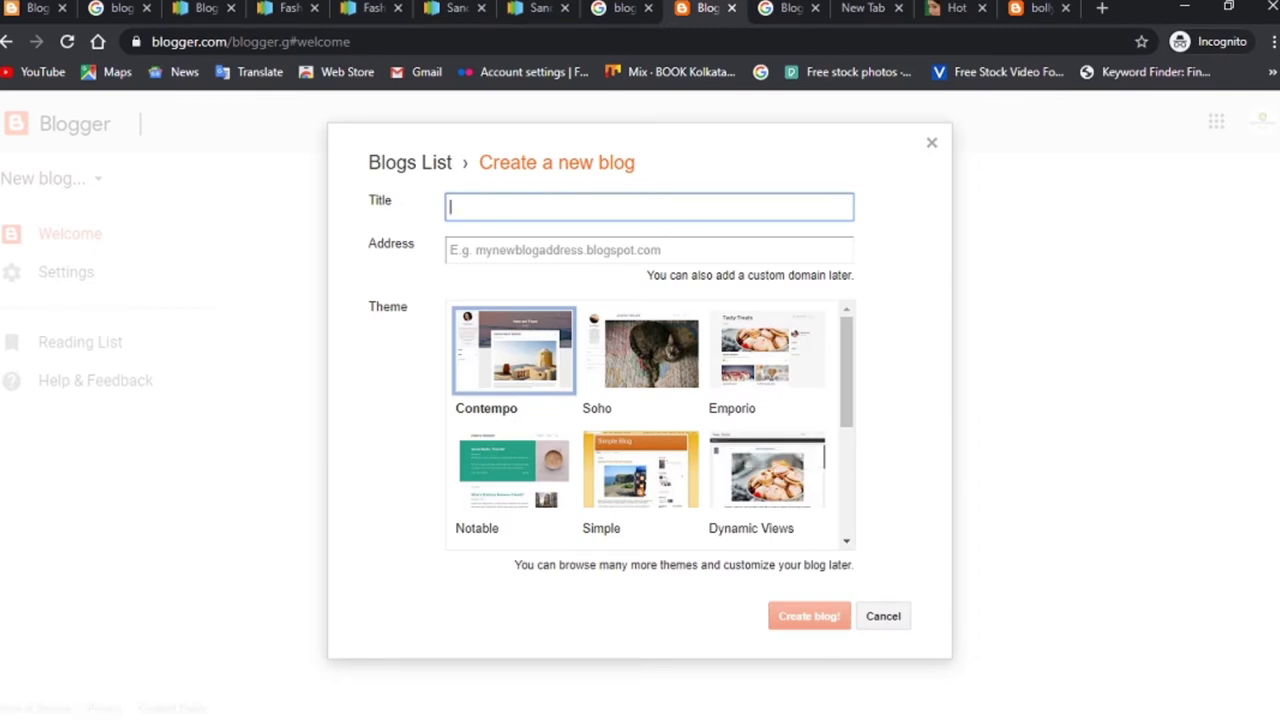
mouse_move(675, 715)
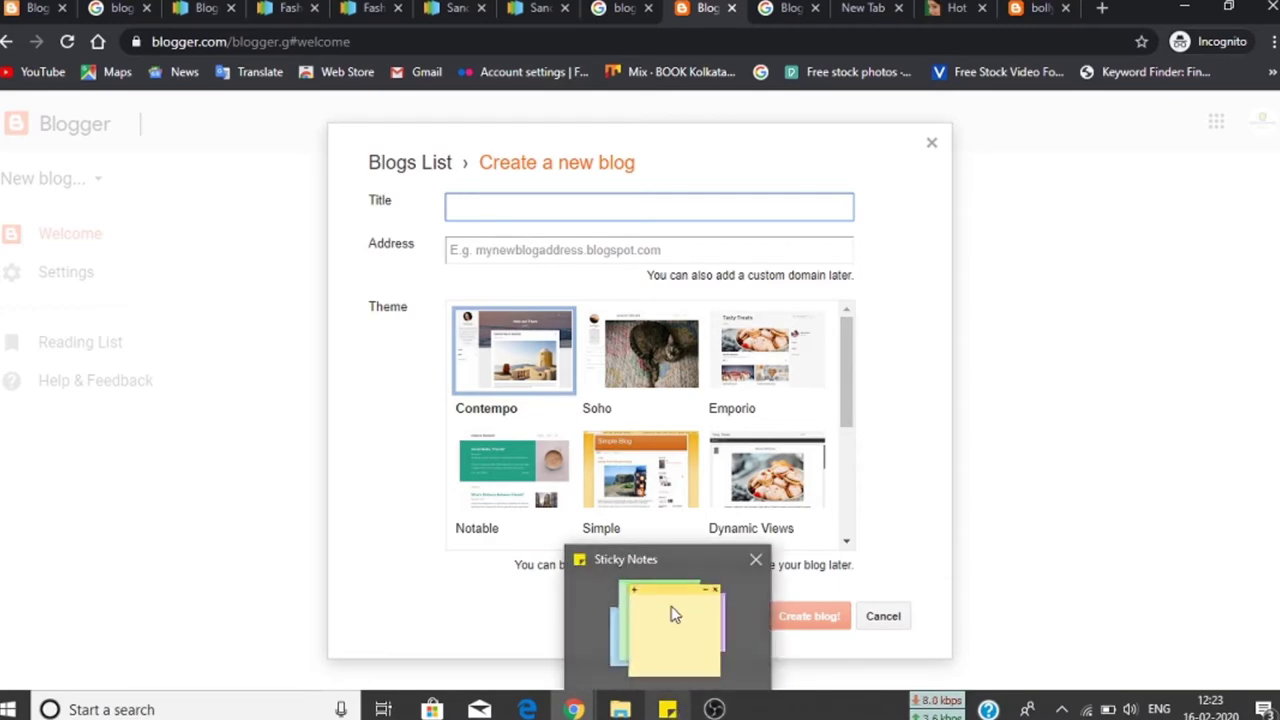
left_click(671, 614)
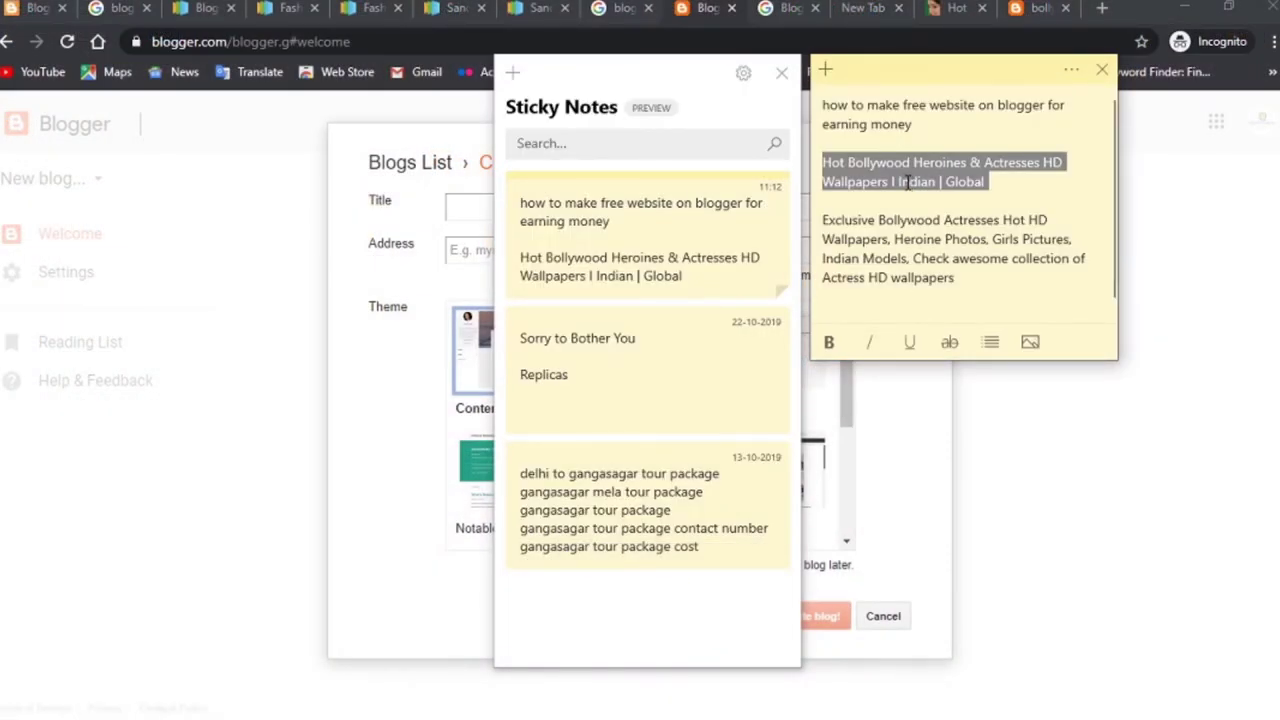
left_click(470, 200)
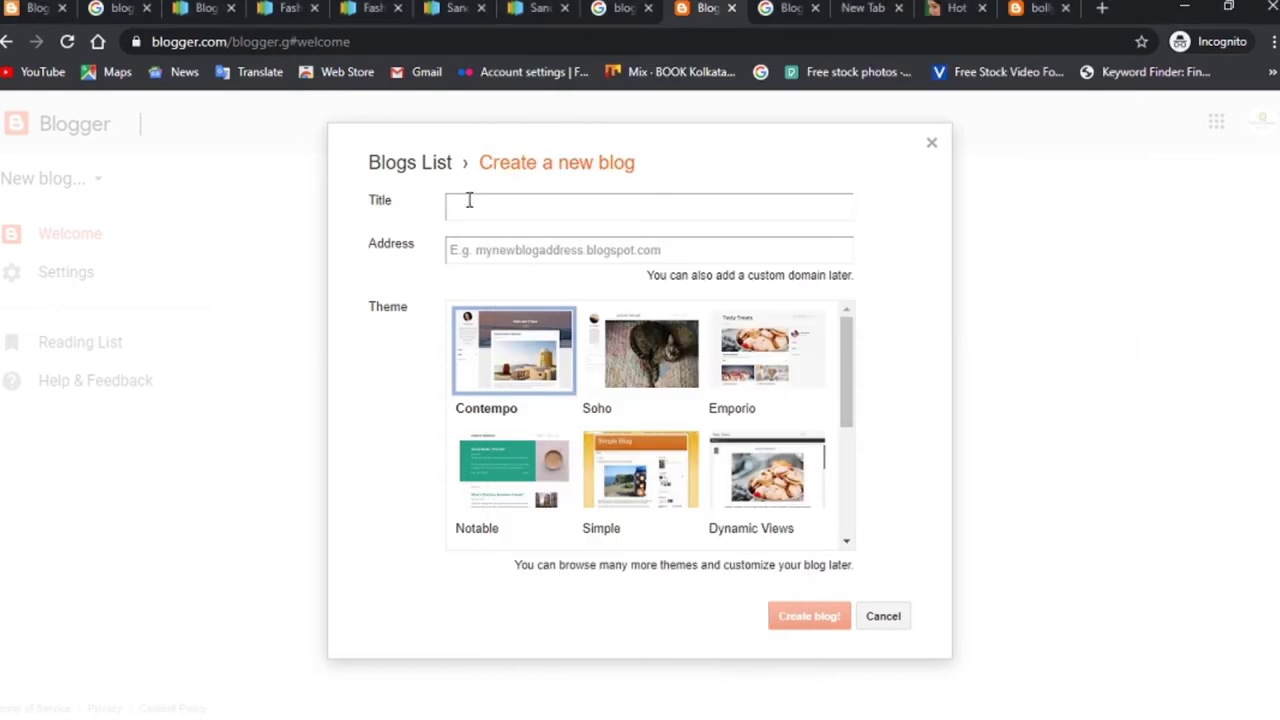
left_click(476, 210)
type("bollywoodmastl.blogspot.com")
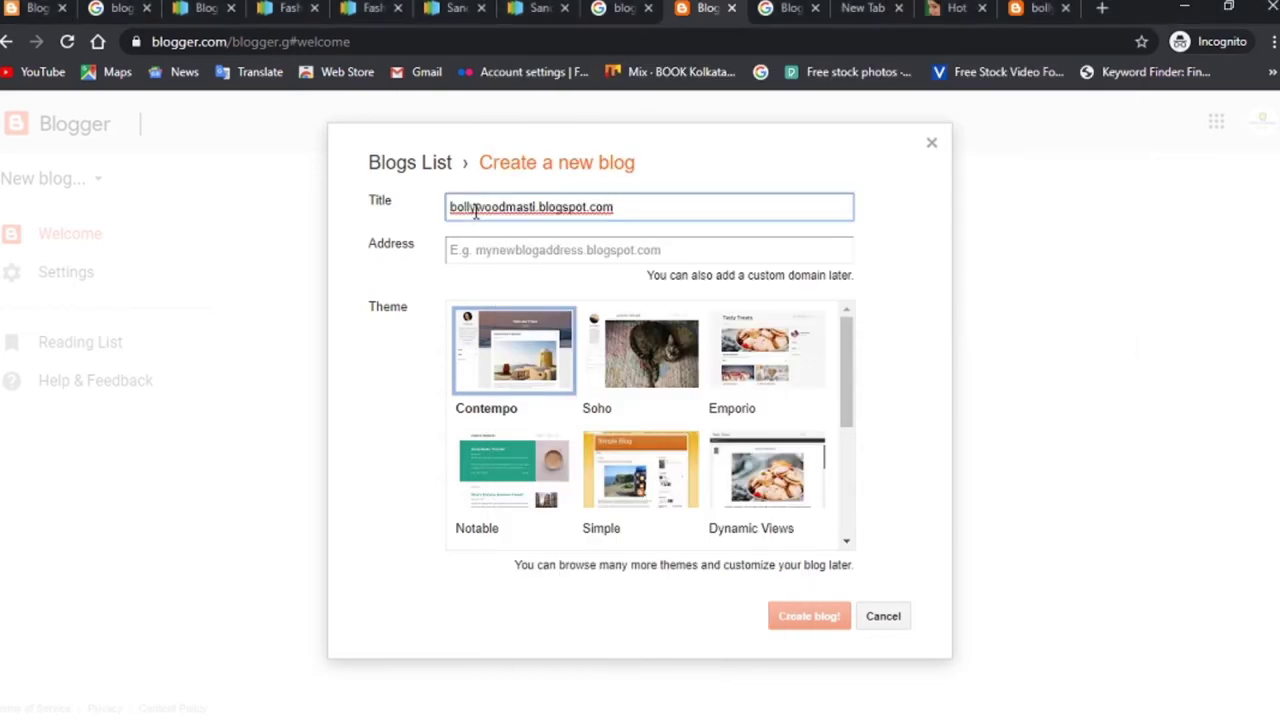
key("ctrl+z")
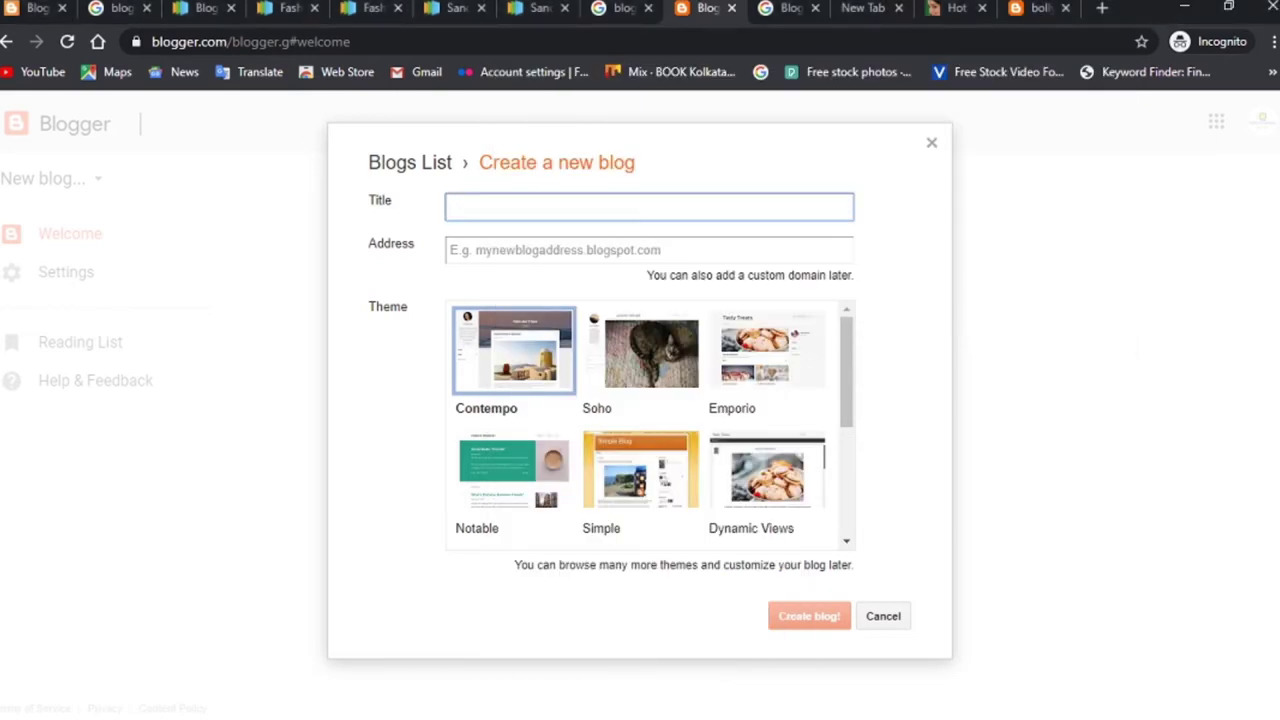
Copy "Hot Bollywood Heroines & Actresses HD Wallpapers I Indian | Global" from the Sticky Notes note into the new blog's title
mouse_move(668, 708)
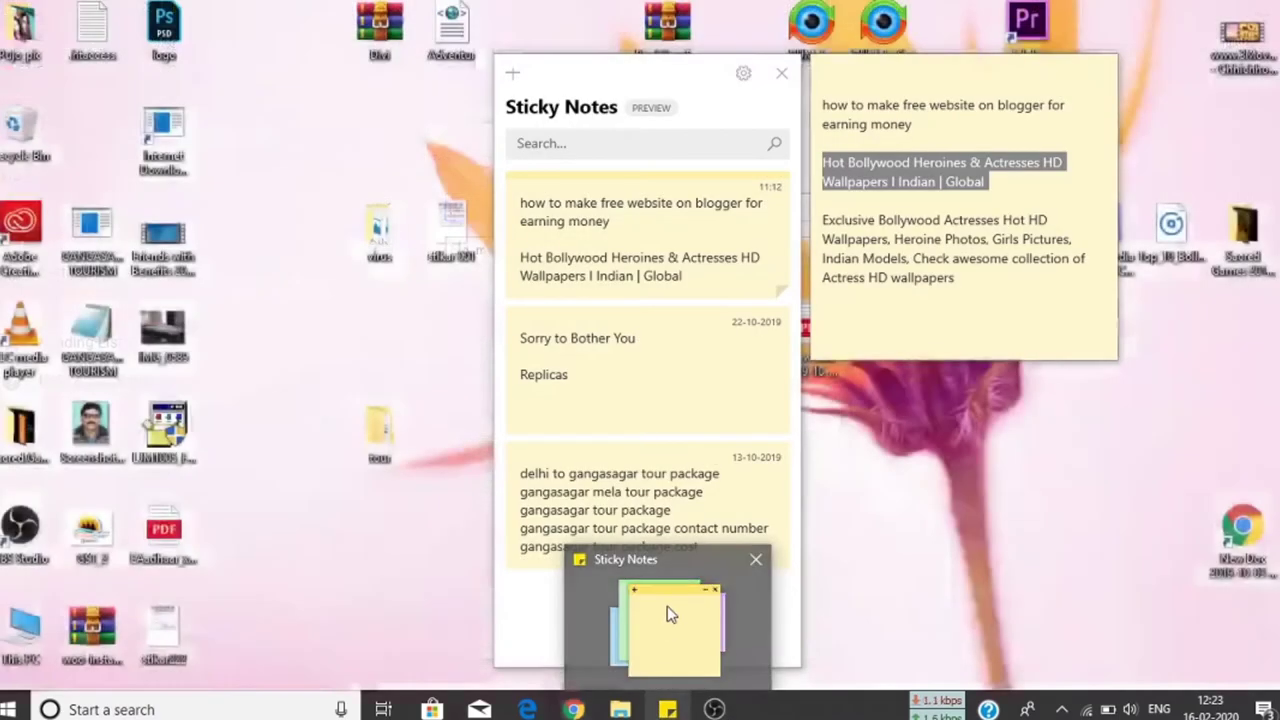
left_click(669, 614)
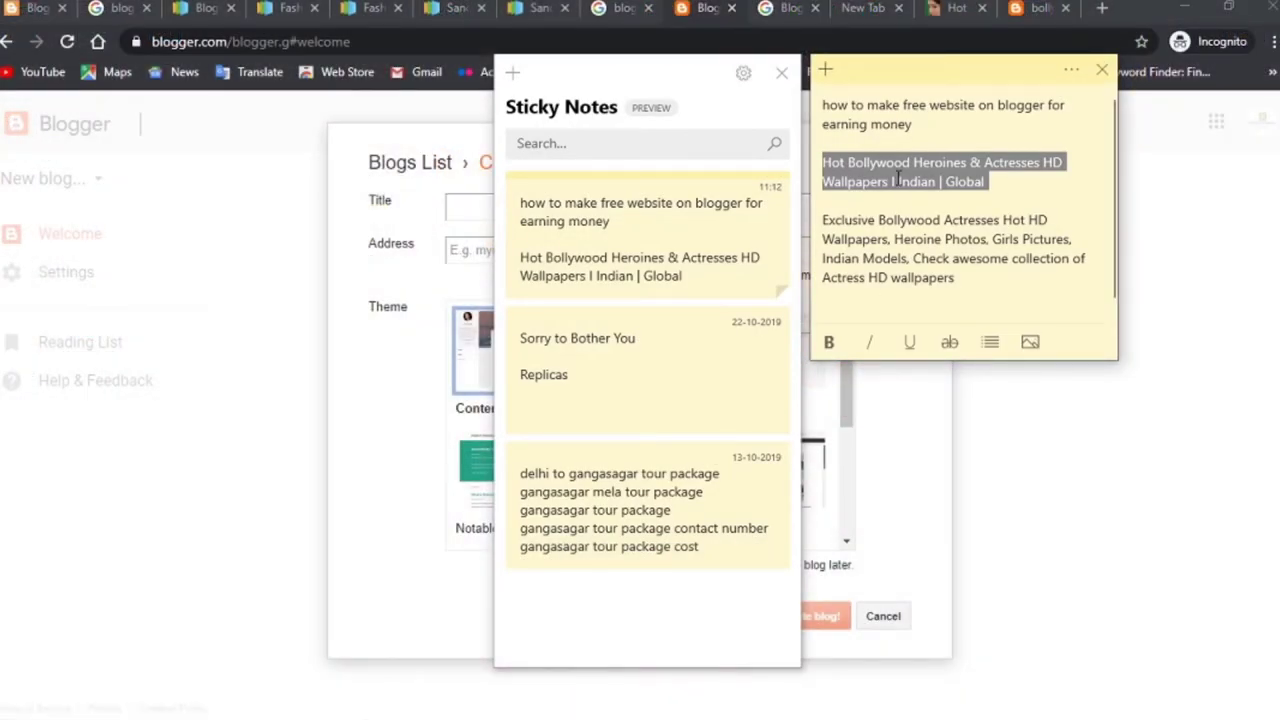
left_click(897, 181)
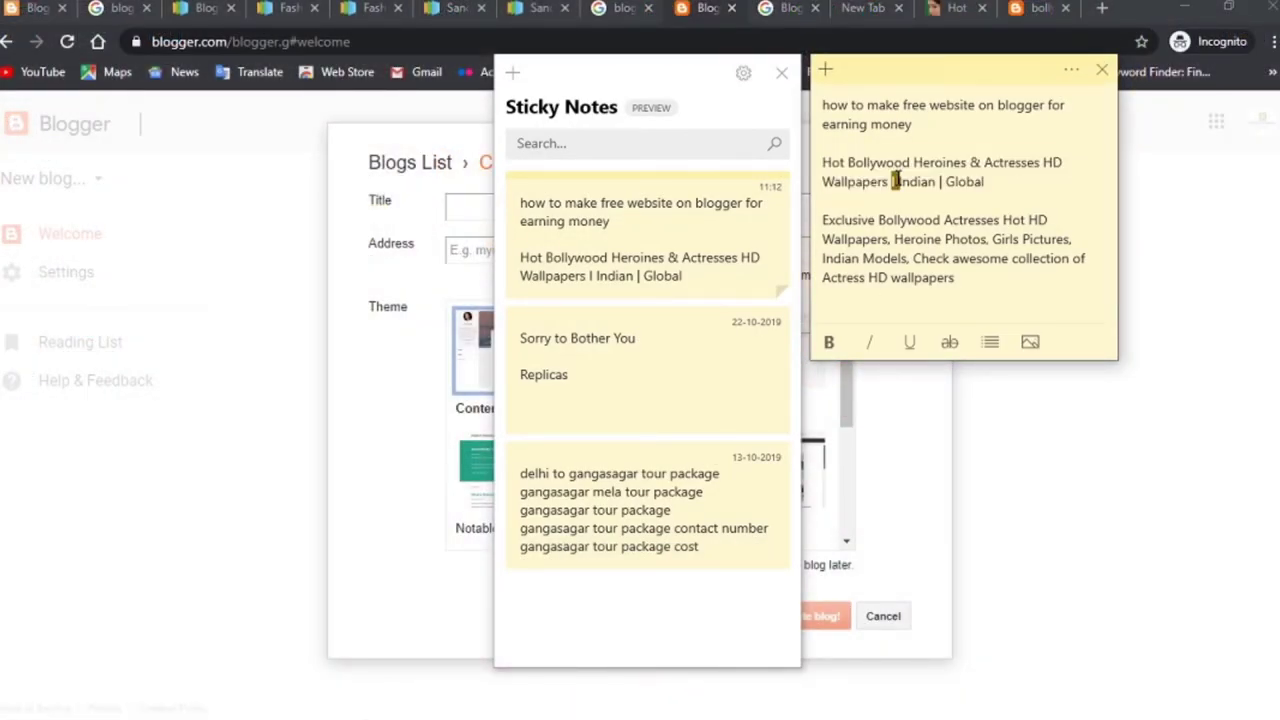
triple_click(897, 181)
key("ctrl+c")
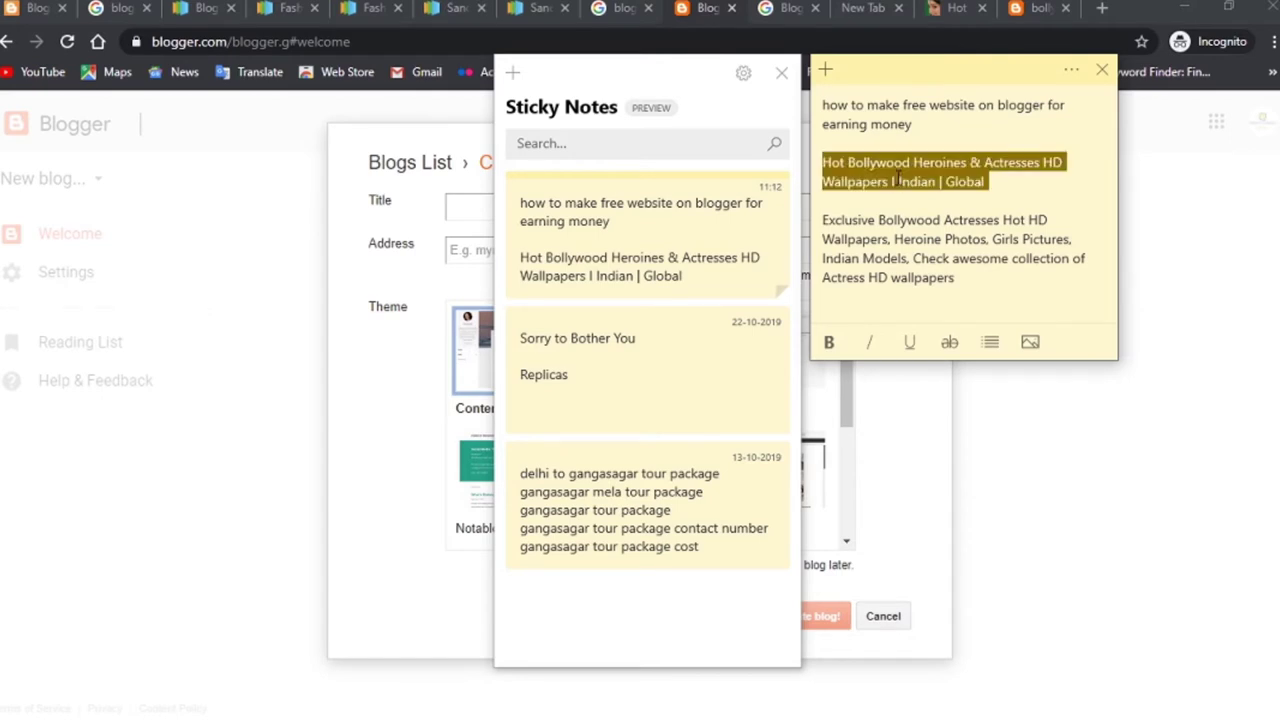
left_click(465, 206)
key("ctrl+v")
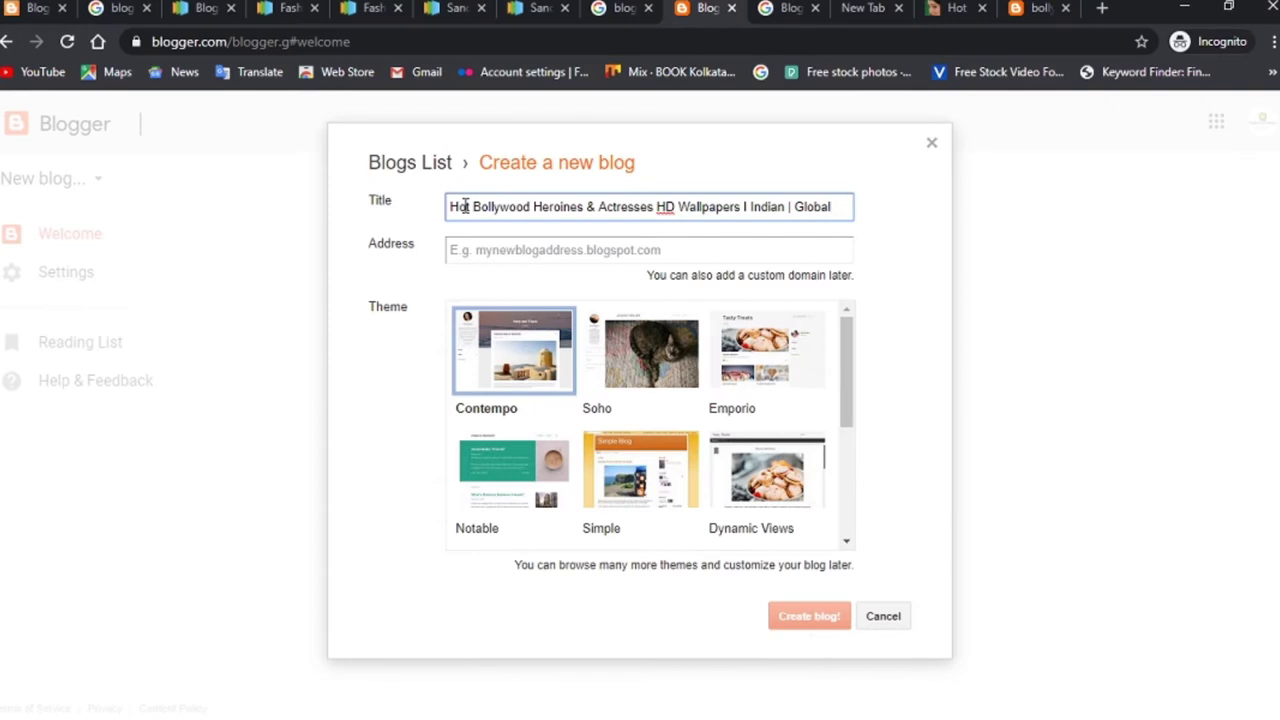
Enter bollywoodmasti as the new blog's address and accept the suggested bollywoodmasti.blogspot.com
left_click(533, 252)
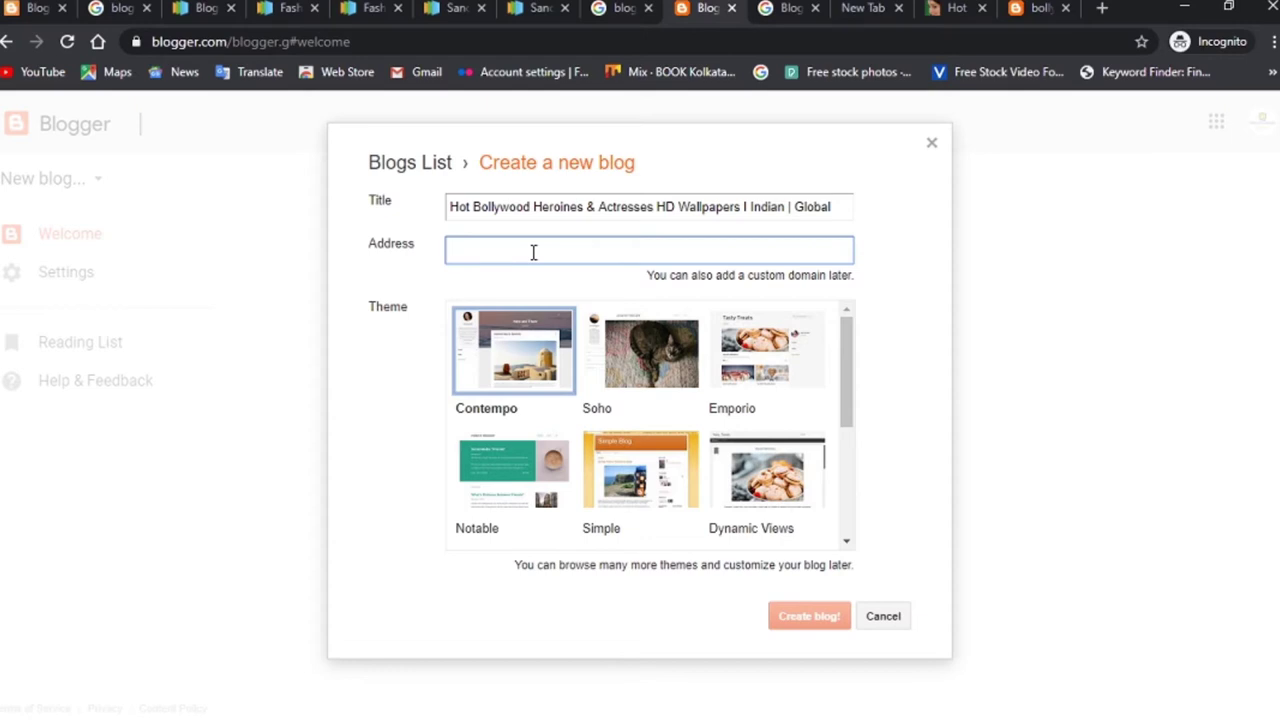
type("bolly")
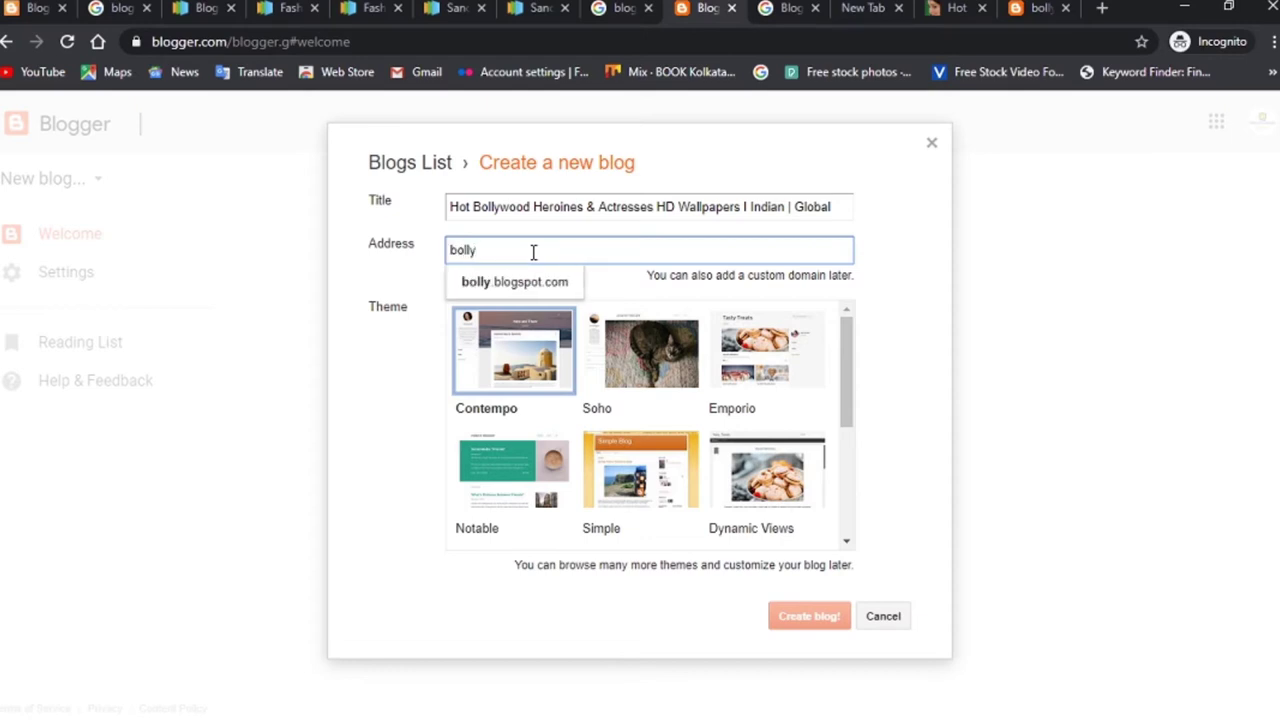
type("wood")
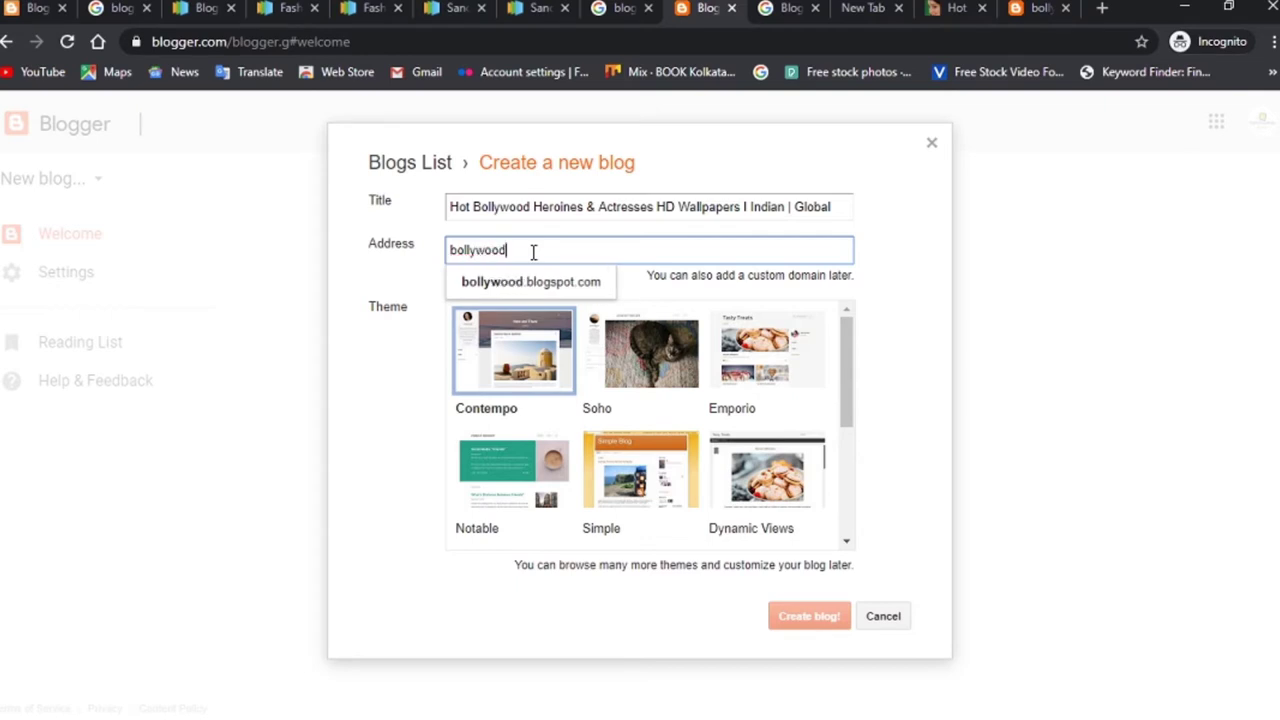
type("masti")
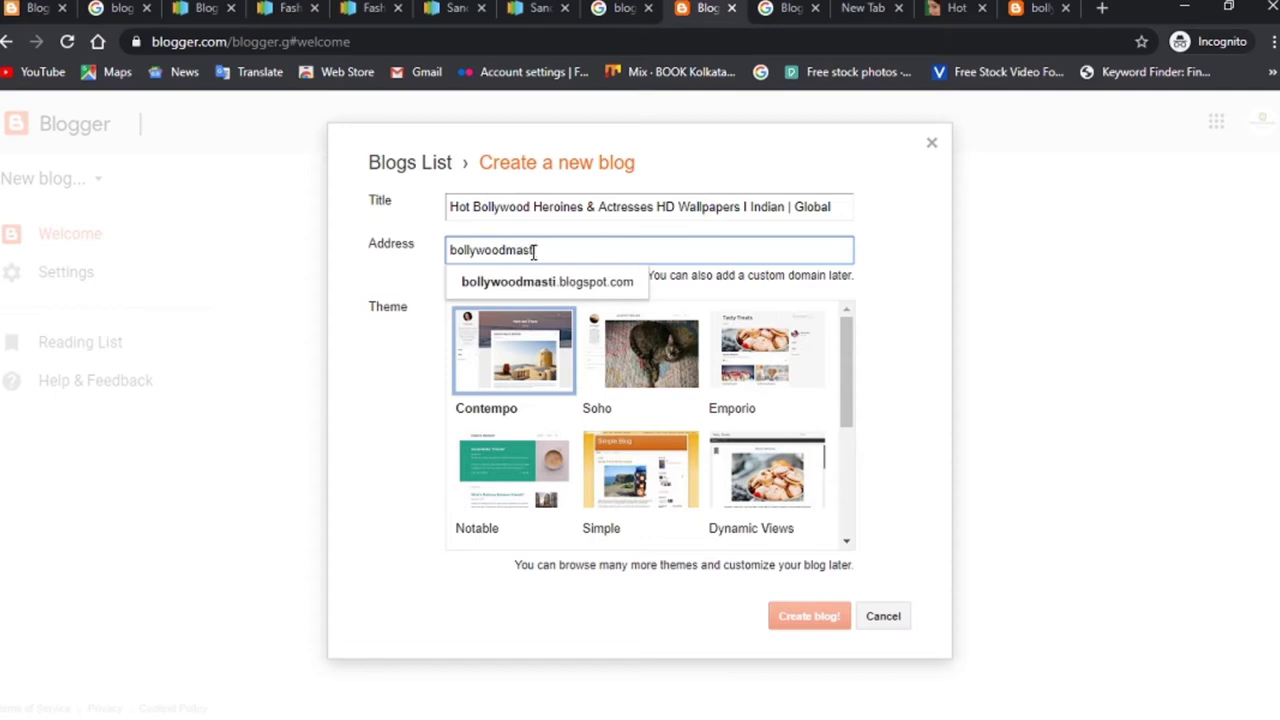
left_click(533, 283)
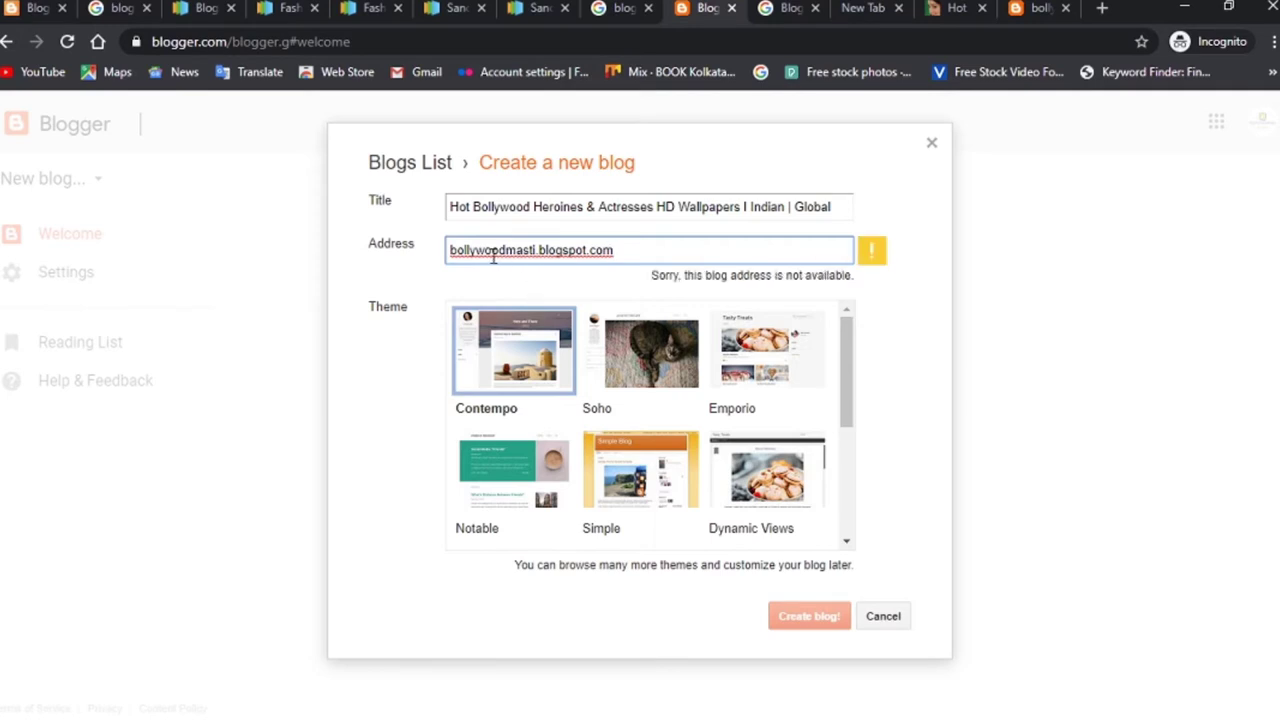
Prefix the blog address with "the" and accept the suggested thebollywoodmasti.blogspot.com
left_click(446, 252)
type("the")
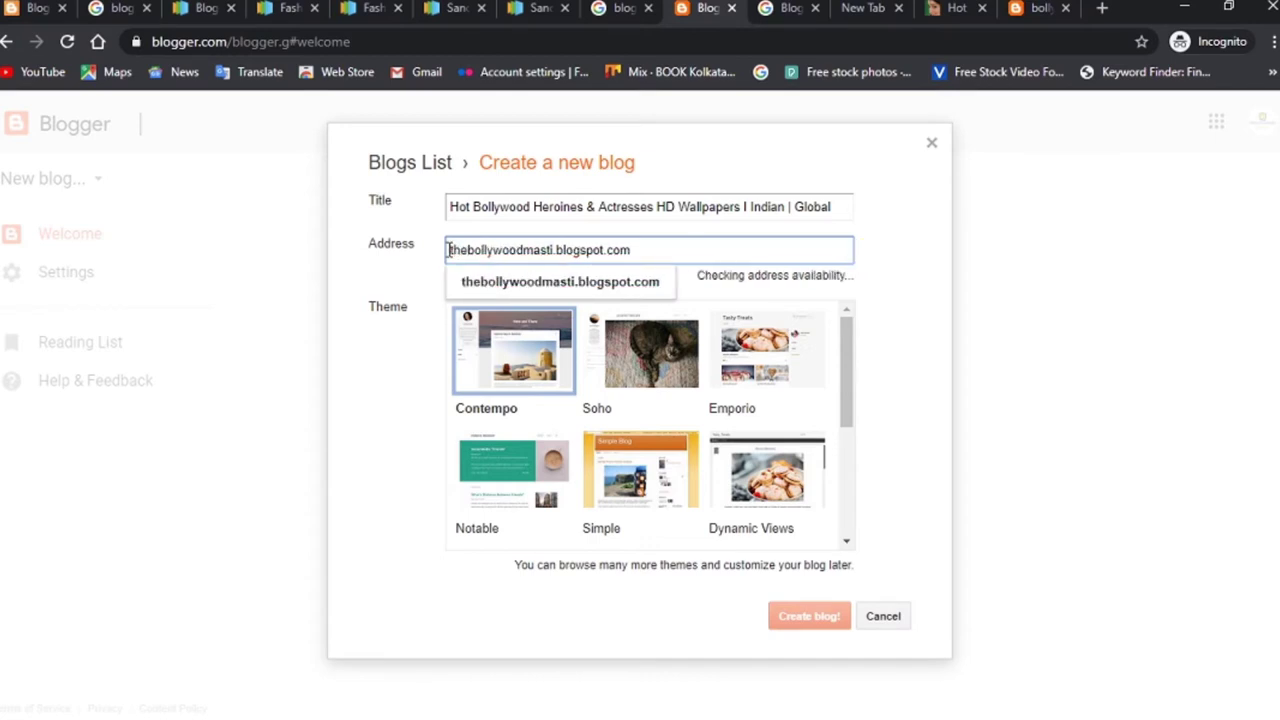
left_click(530, 285)
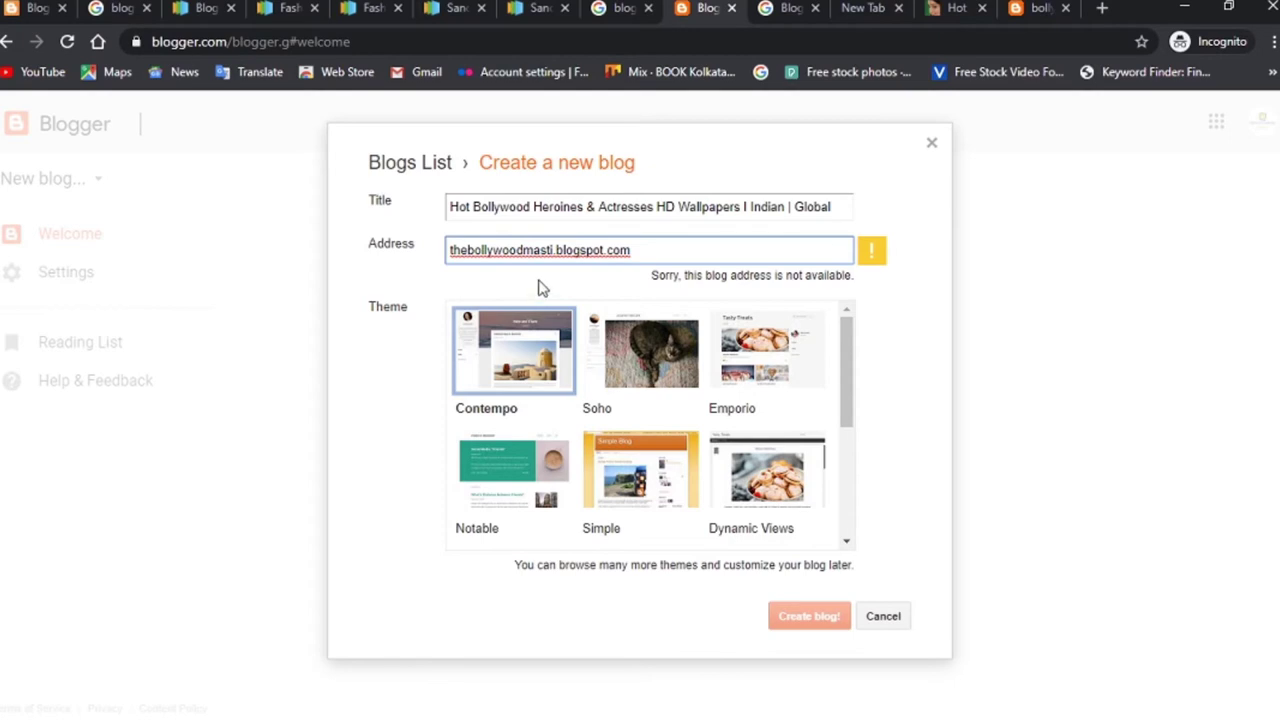
Copy the thebollywoodmasti.blogspot.com address from the form and open it in a new browser tab
triple_click(636, 250)
key("ctrl+c")
key("ctrl+t")
key("ctrl+v")
key("Return")
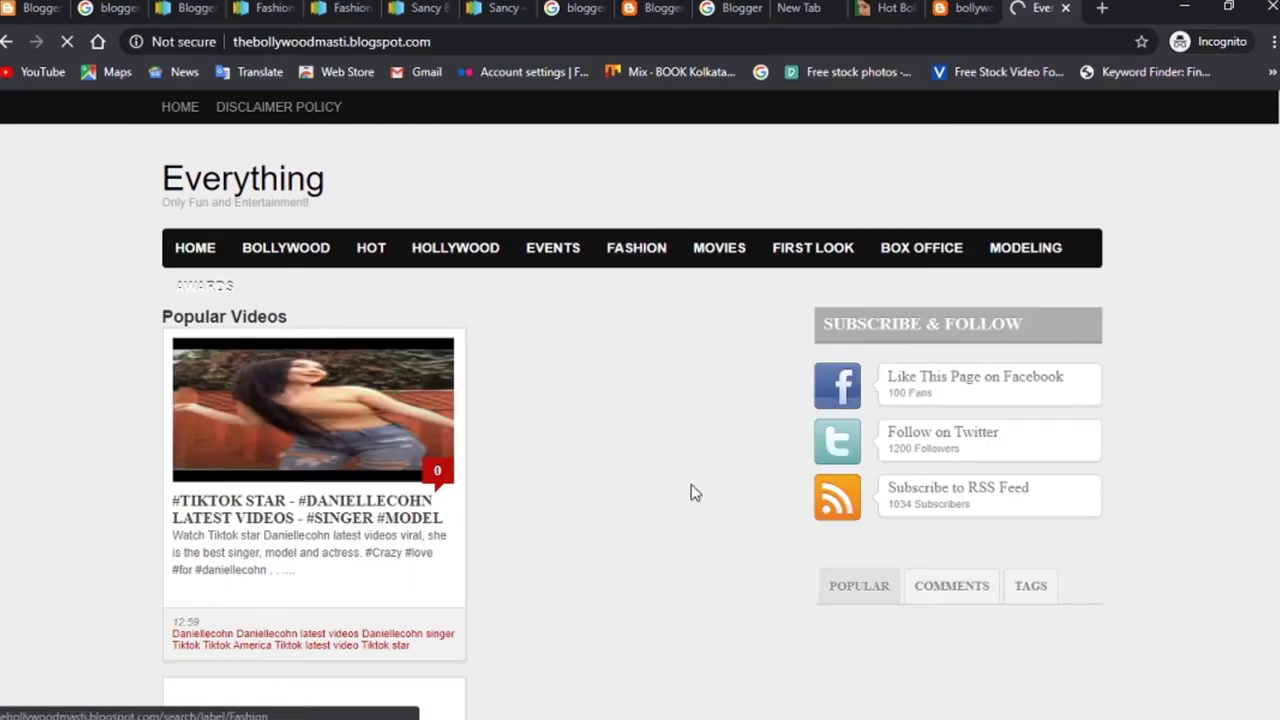
Look through the existing blog's posts, archives and footer, and close the pop-up advertisement
scroll(691, 490, "down", 9)
scroll(691, 485, "down", 15)
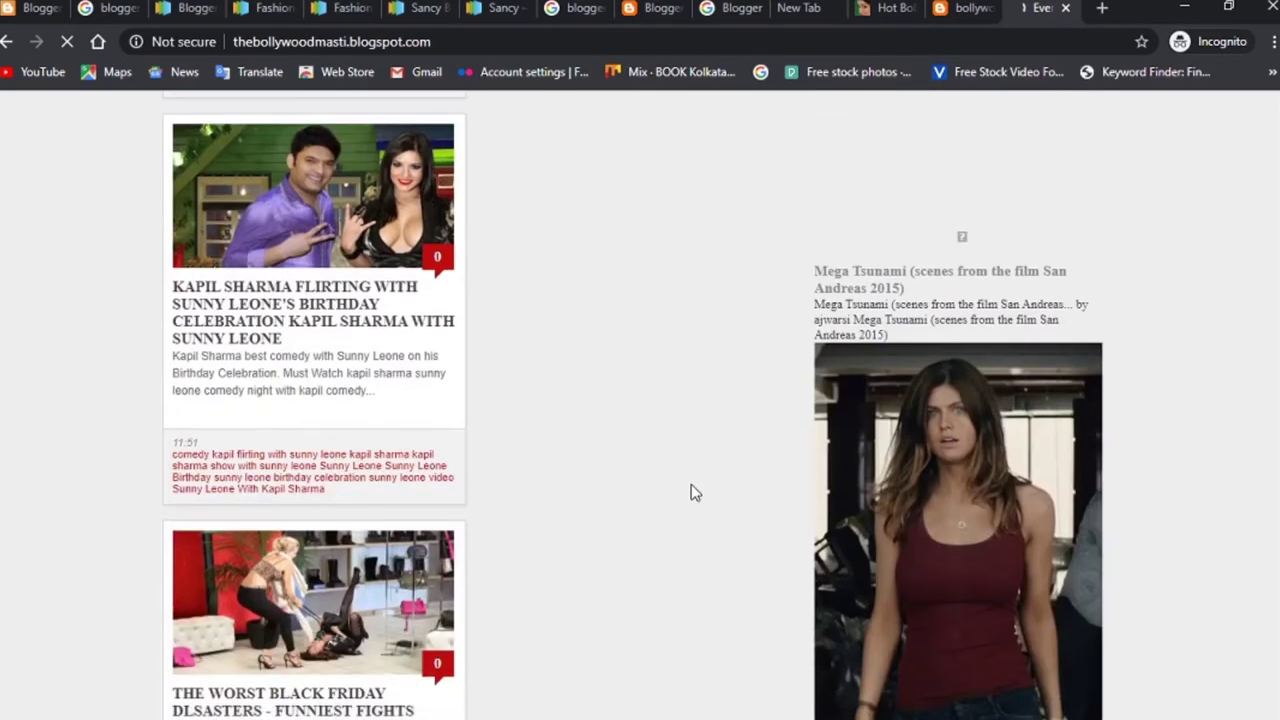
scroll(691, 485, "down", 10)
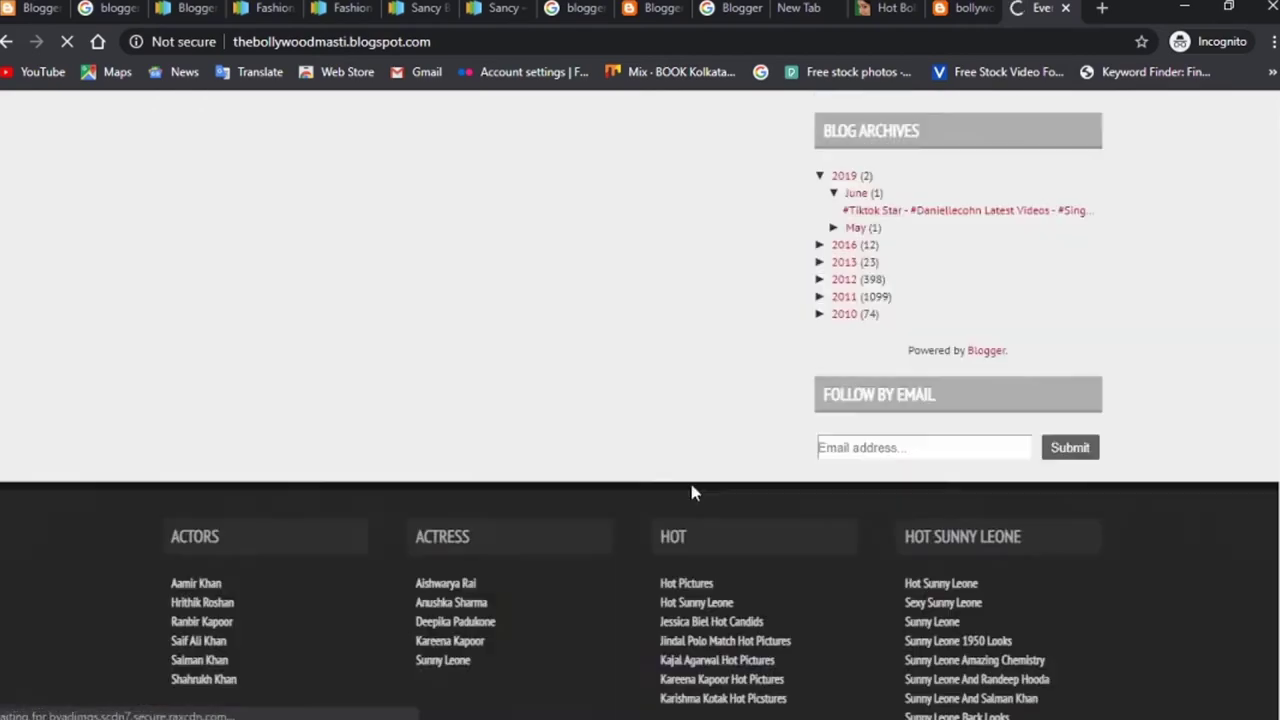
scroll(693, 487, "up", 2)
scroll(691, 500, "up", 20)
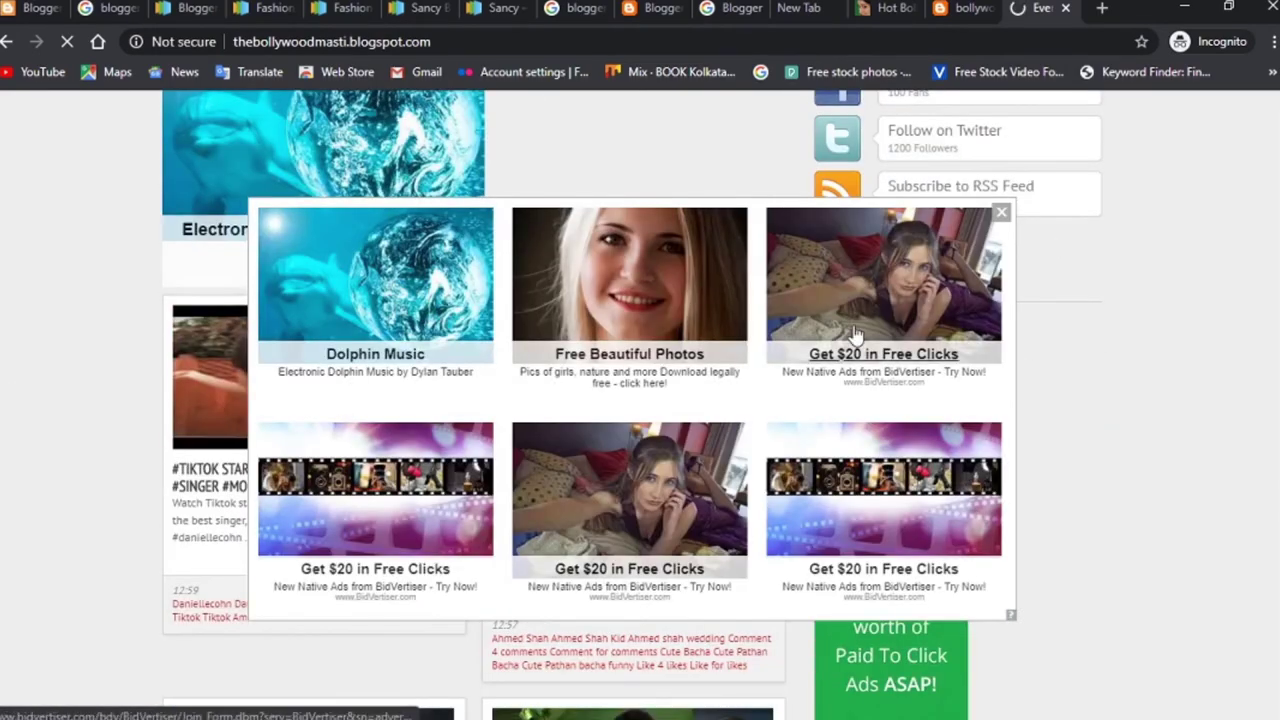
left_click(1001, 218)
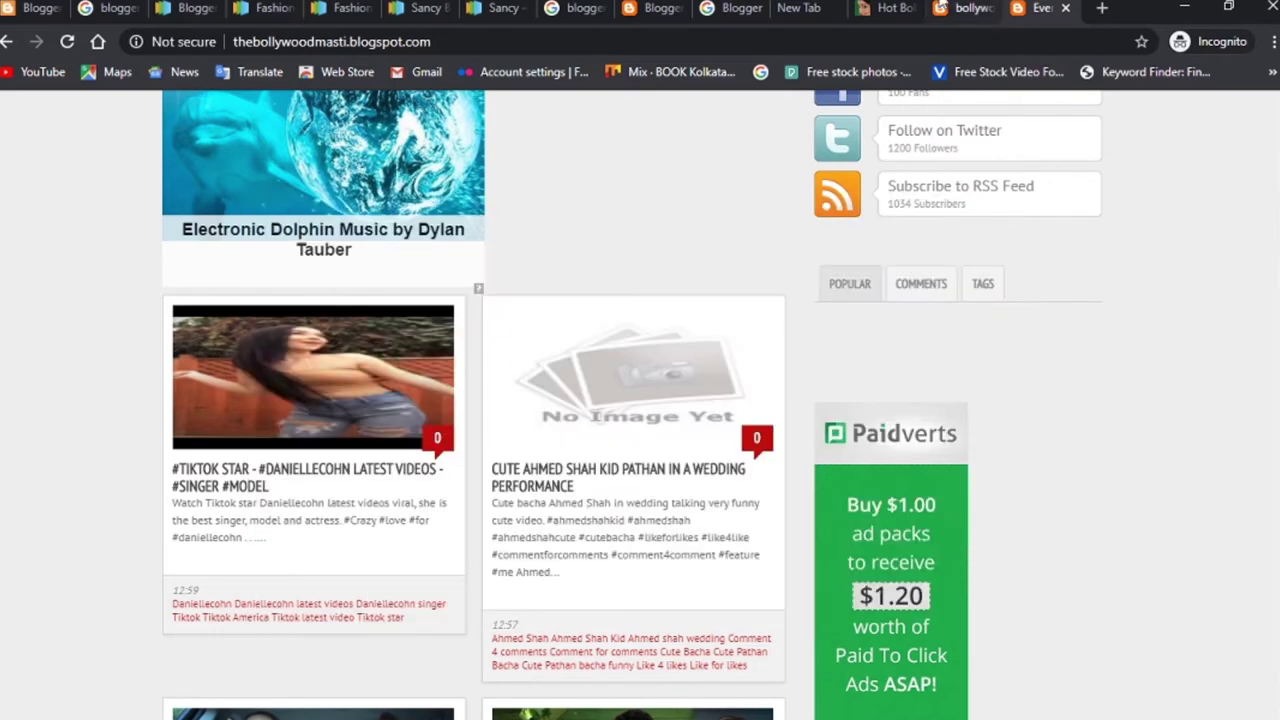
Return to the new blog form, add 1 to the address name and accept the suggested thebollywoodmasti1.blogspot.com
left_click(965, 8)
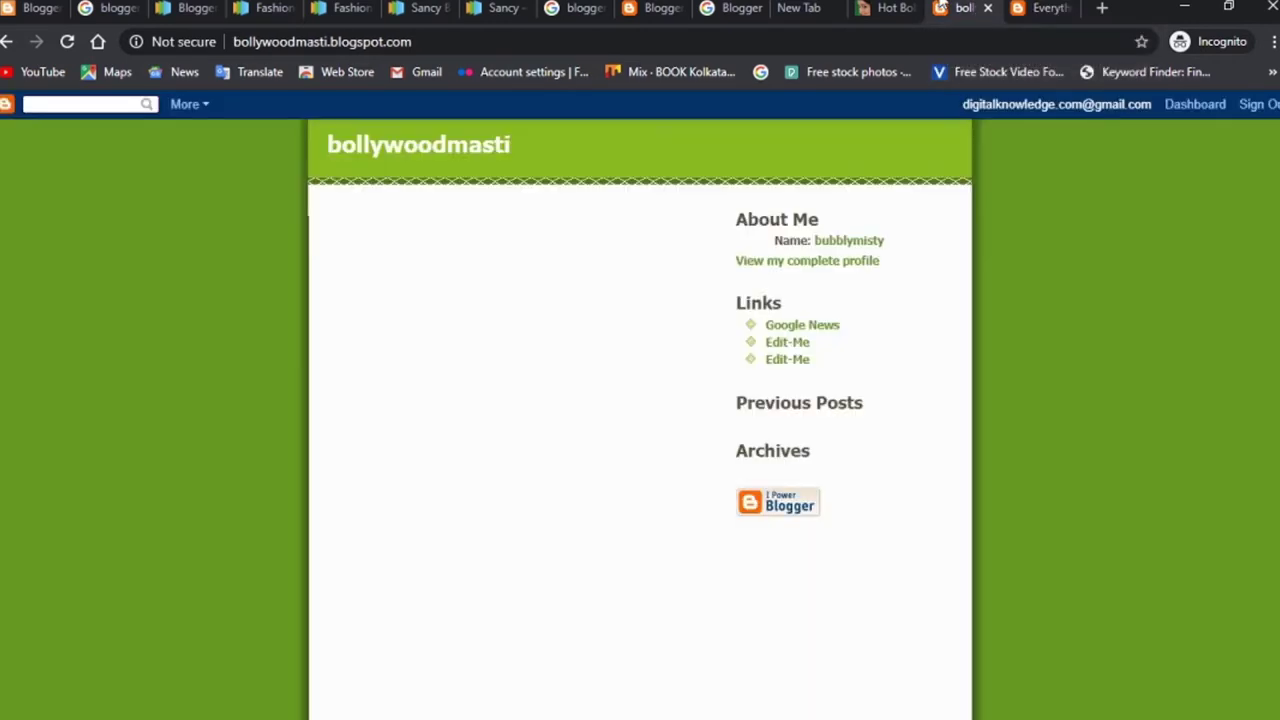
left_click(660, 8)
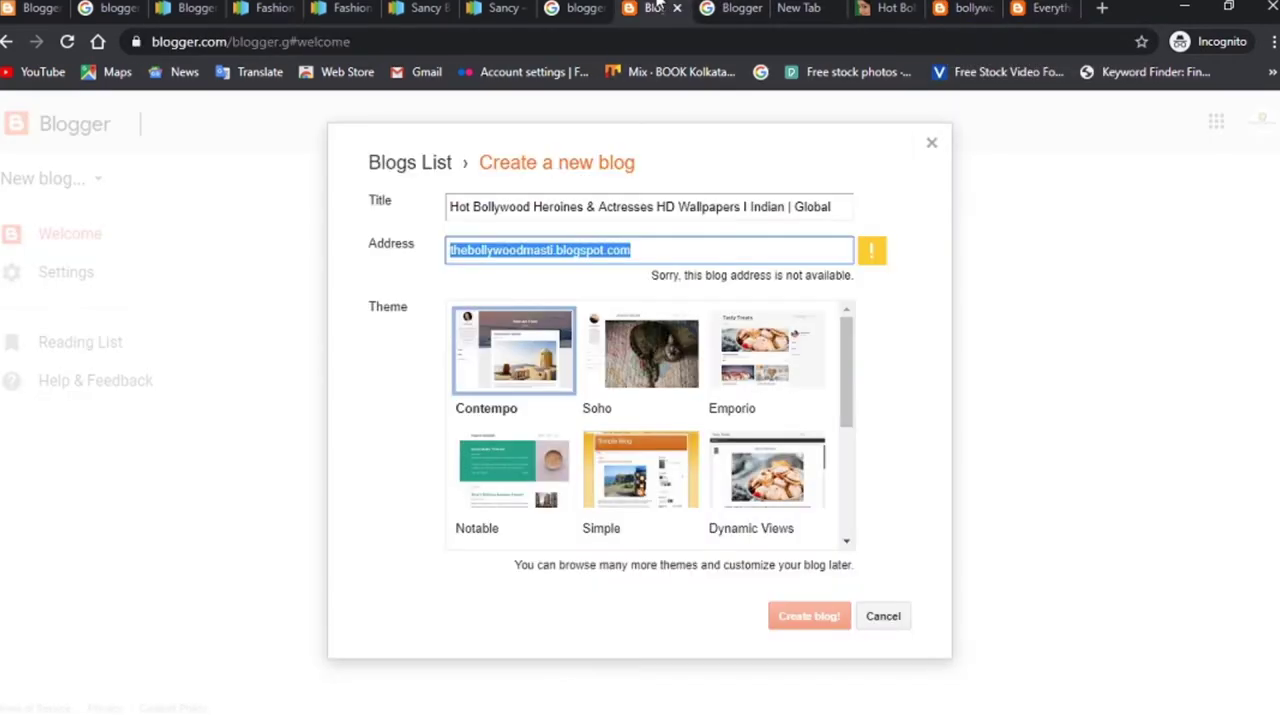
left_click(658, 249)
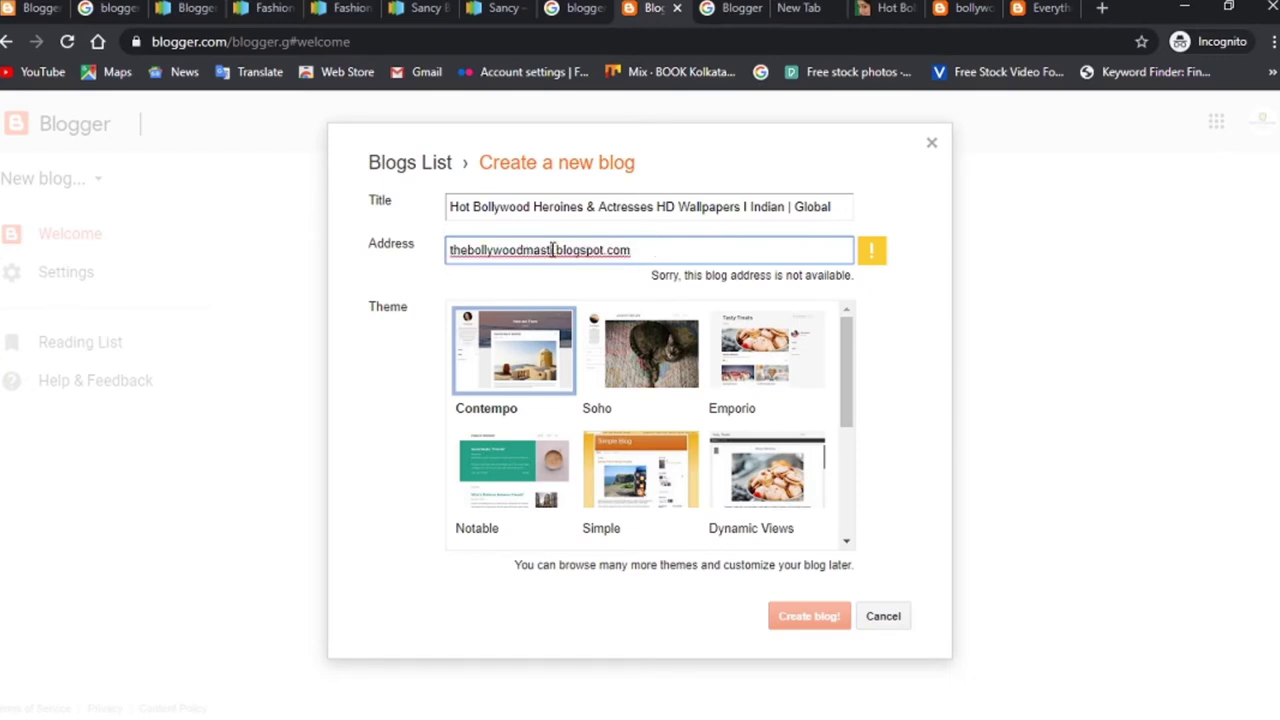
type("i1")
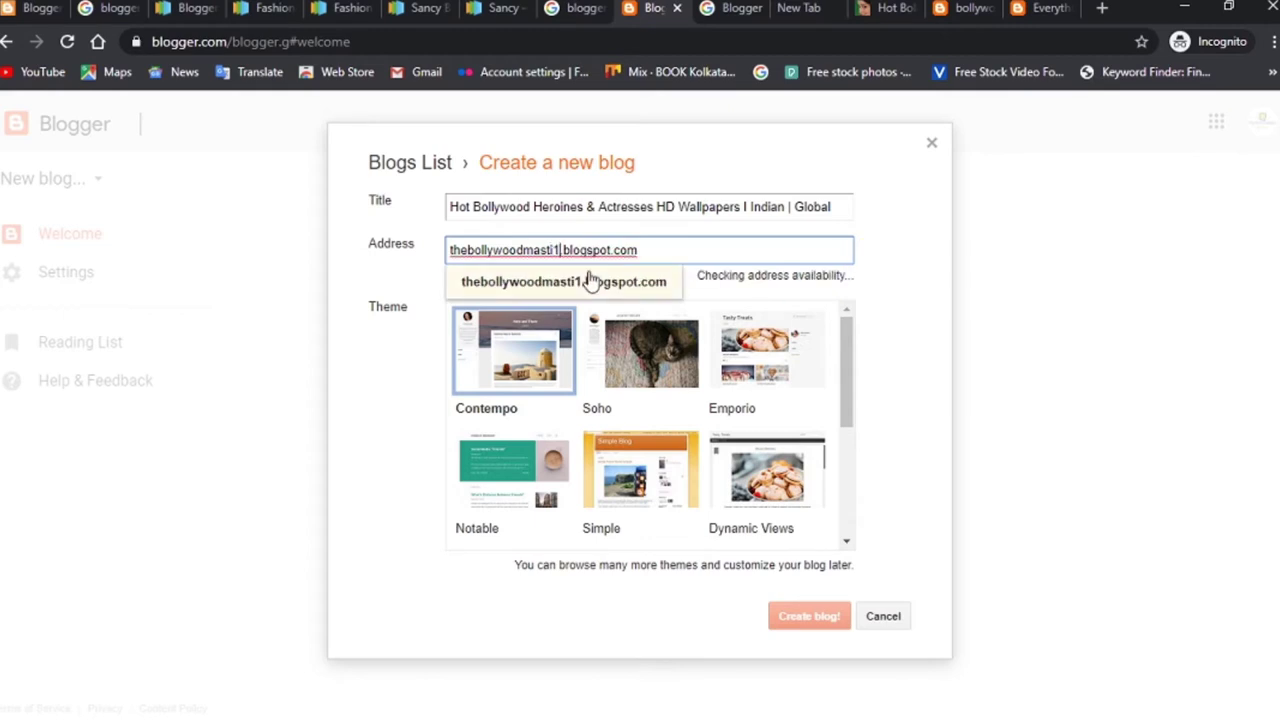
left_click(588, 284)
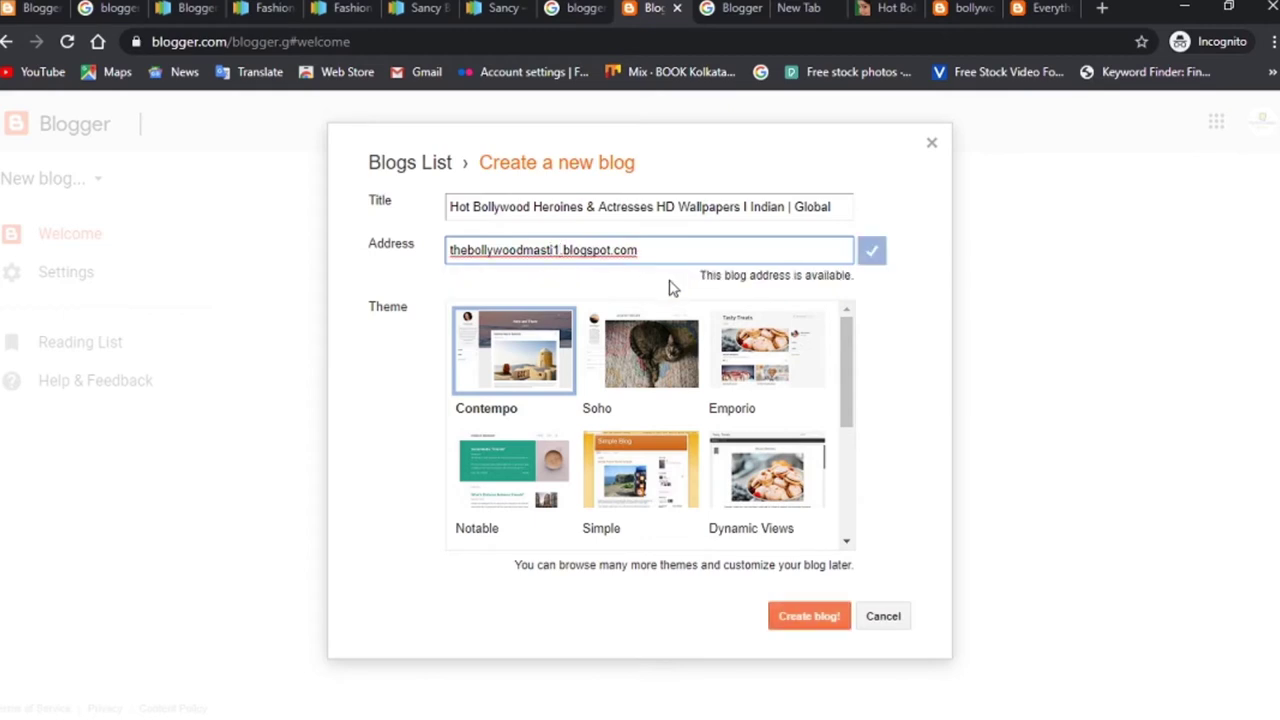
Look through the available themes, create the blog with the preselected Contempo theme and decline the Google Domains offer
left_click(847, 543)
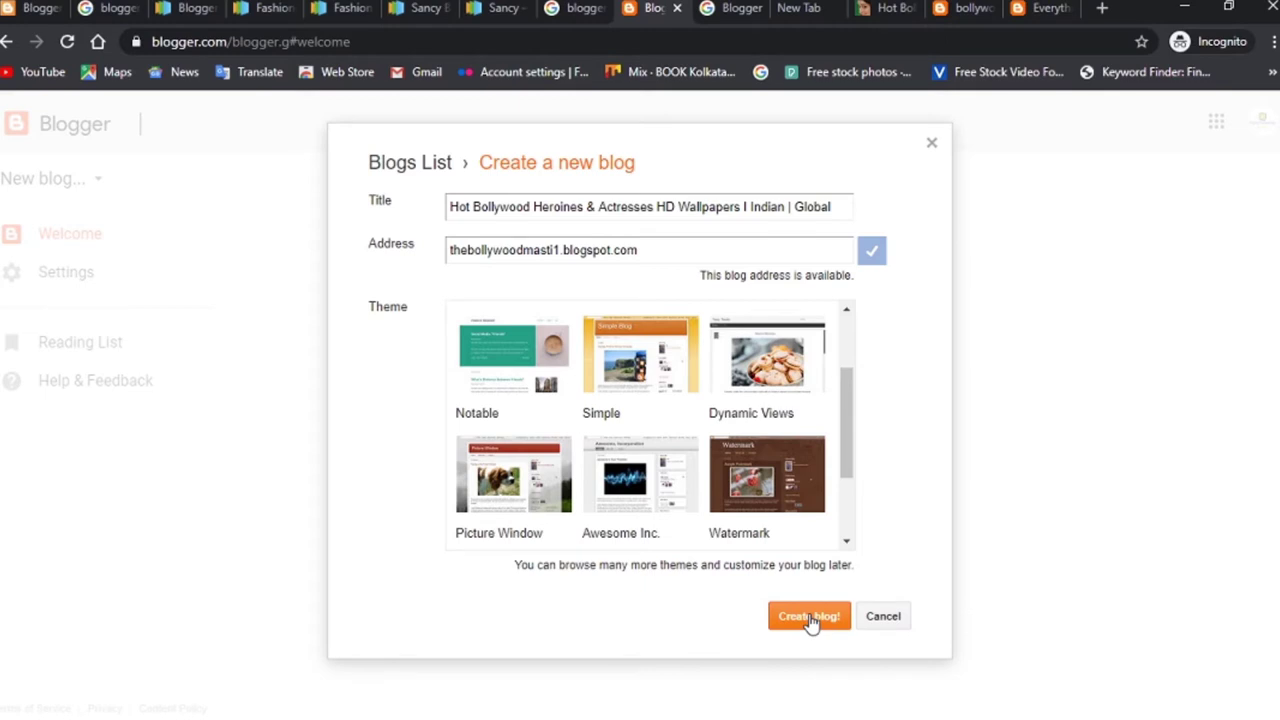
left_click(847, 543)
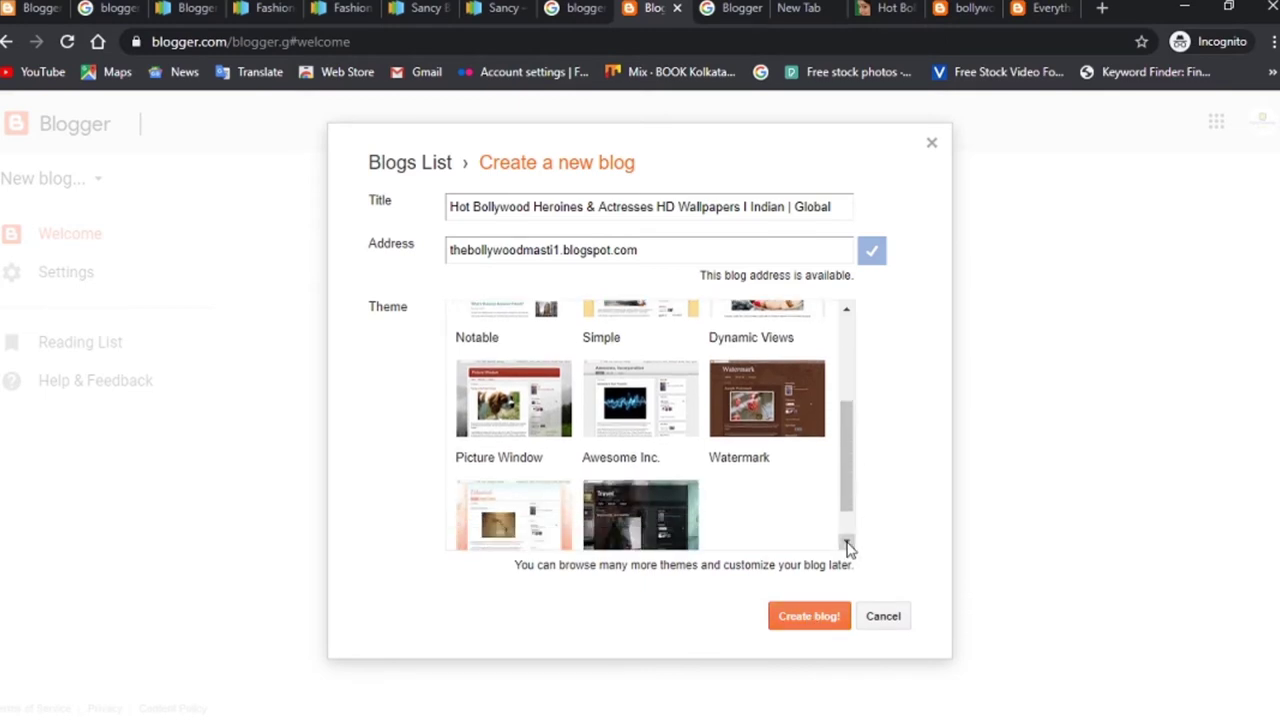
left_click(847, 545)
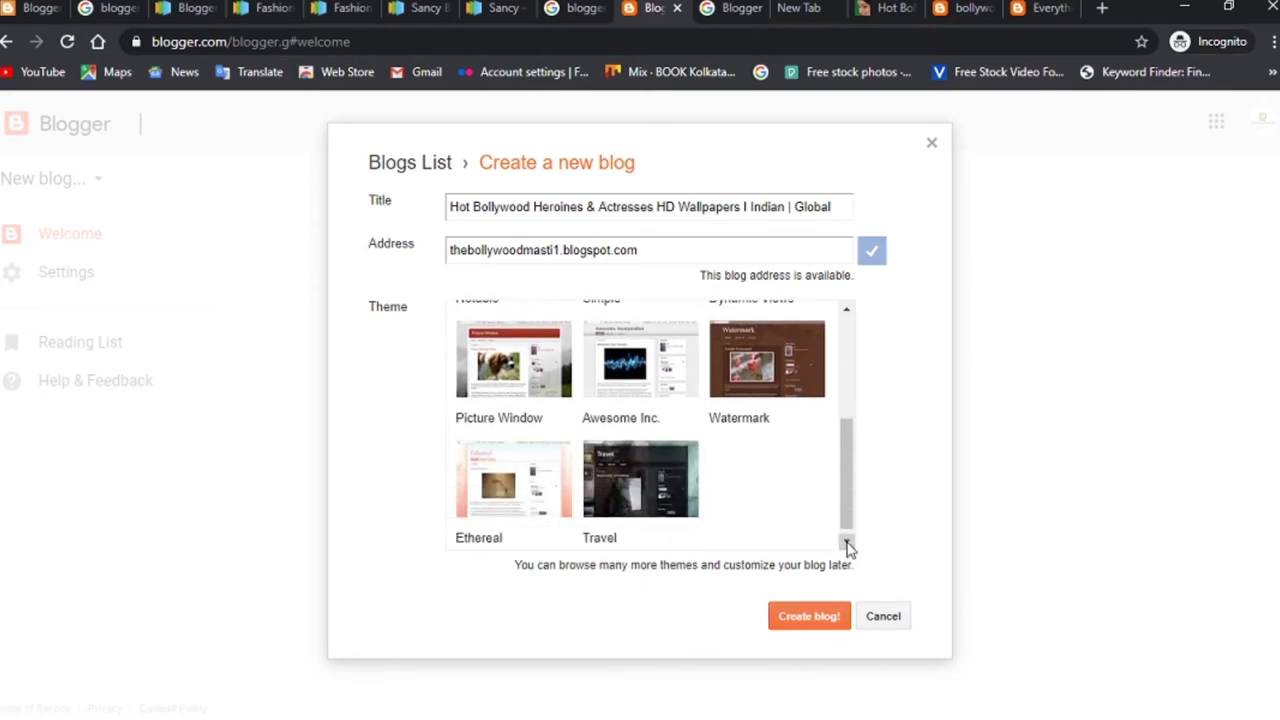
left_click(810, 616)
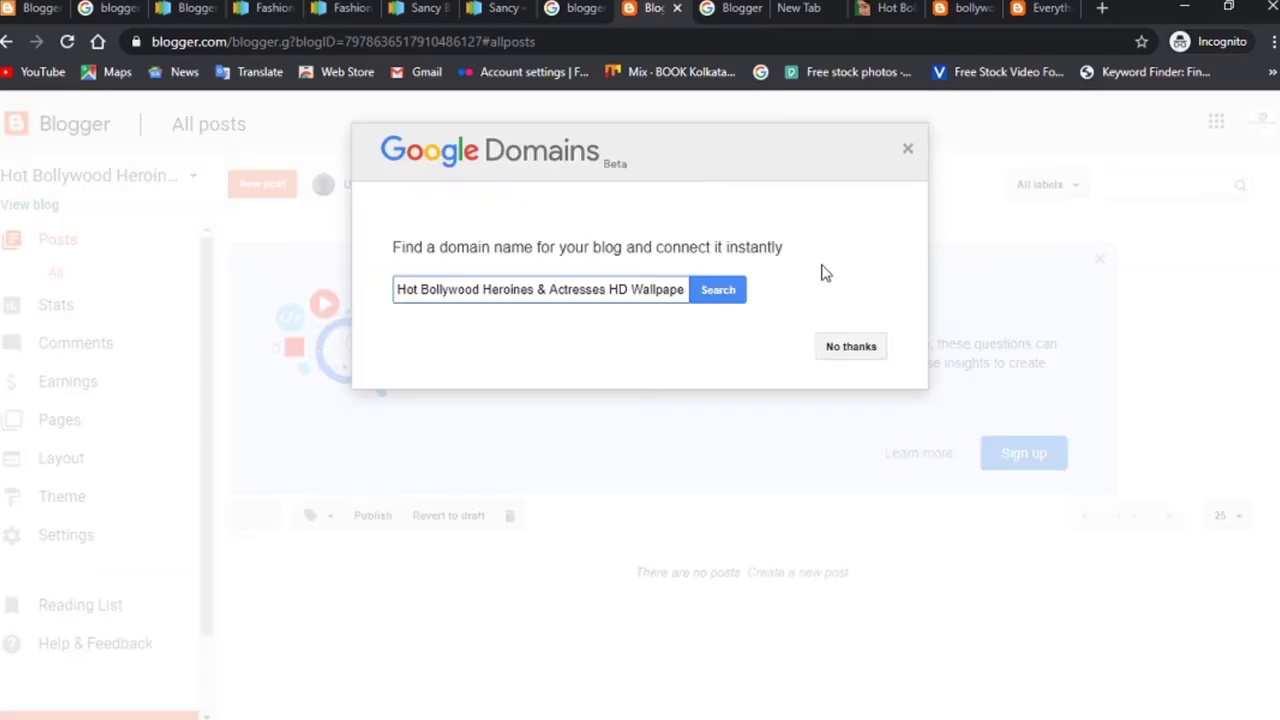
left_click(851, 347)
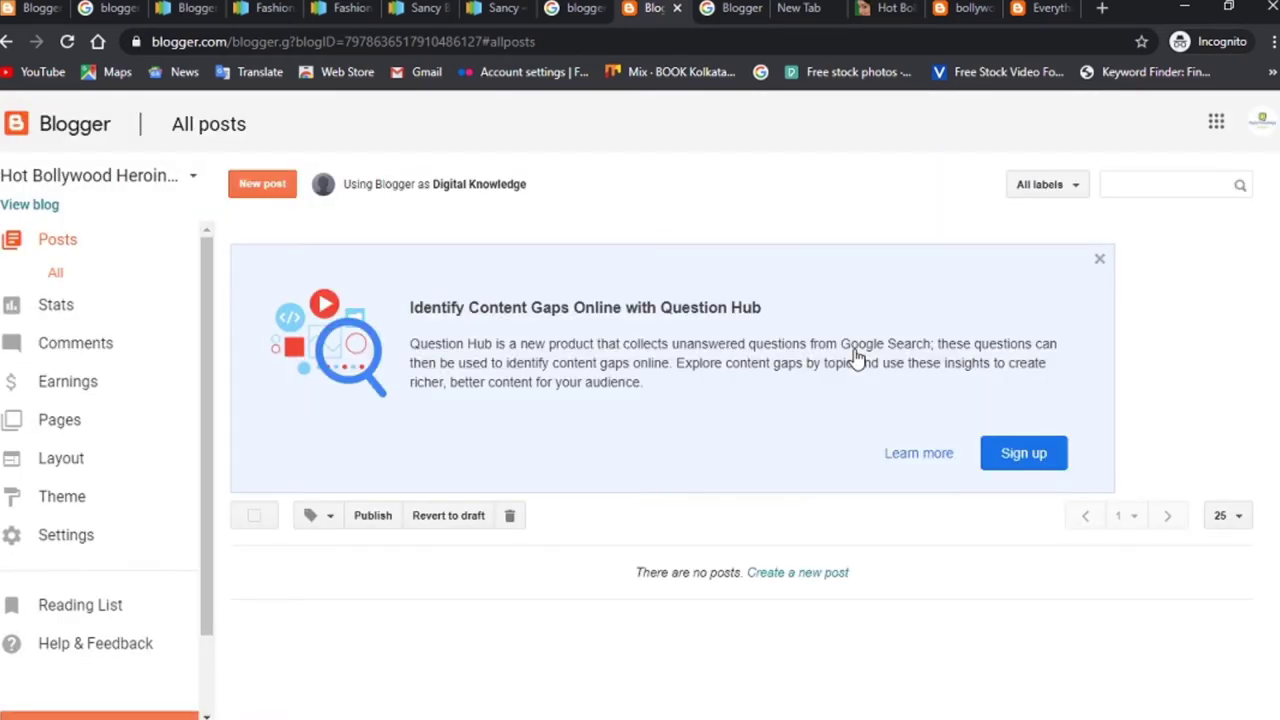
View the new blog and its side menu in a new tab, and dismiss the Question Hub promotion on the dashboard
right_click(44, 207)
left_click(95, 222)
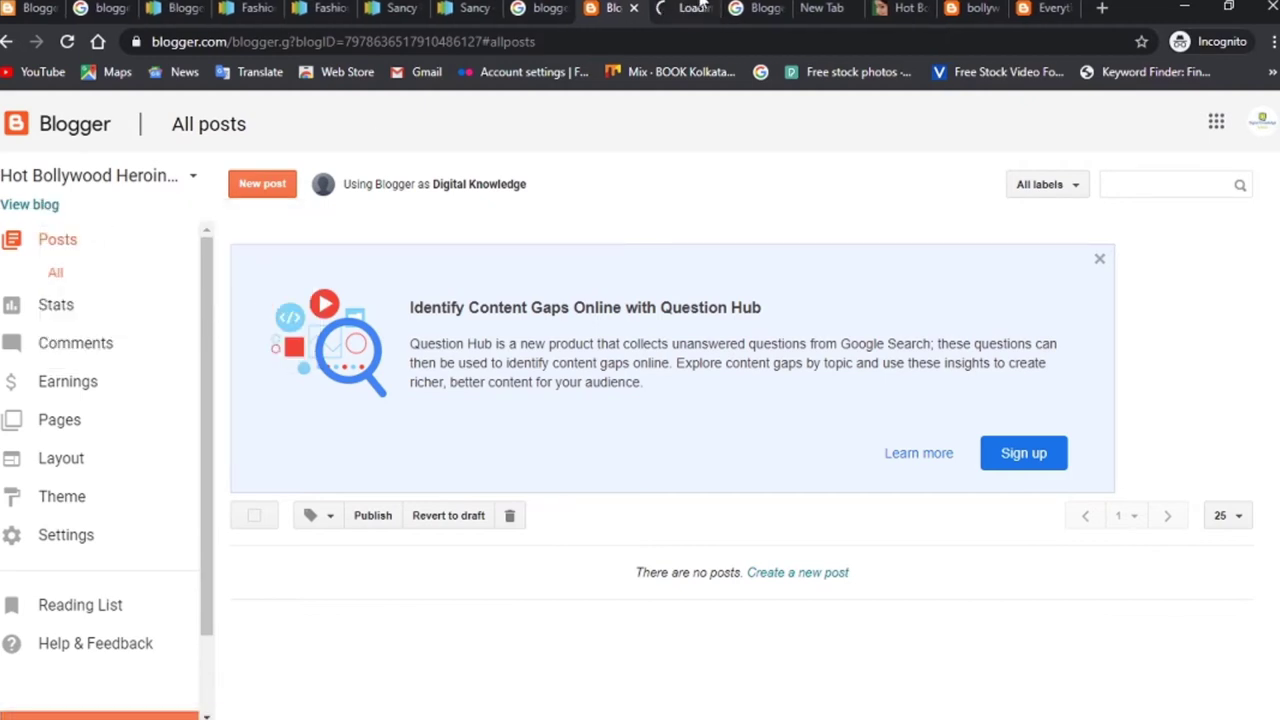
left_click(686, 6)
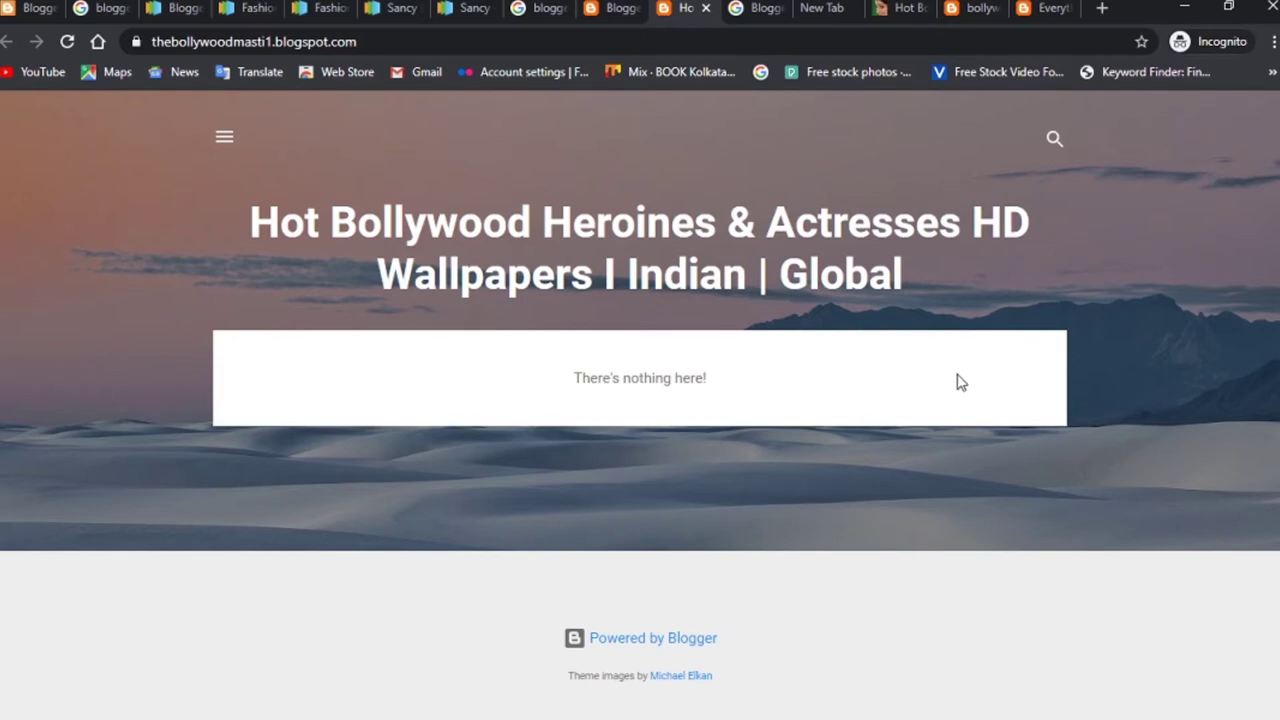
left_click(224, 137)
left_click(379, 315)
left_click(640, 7)
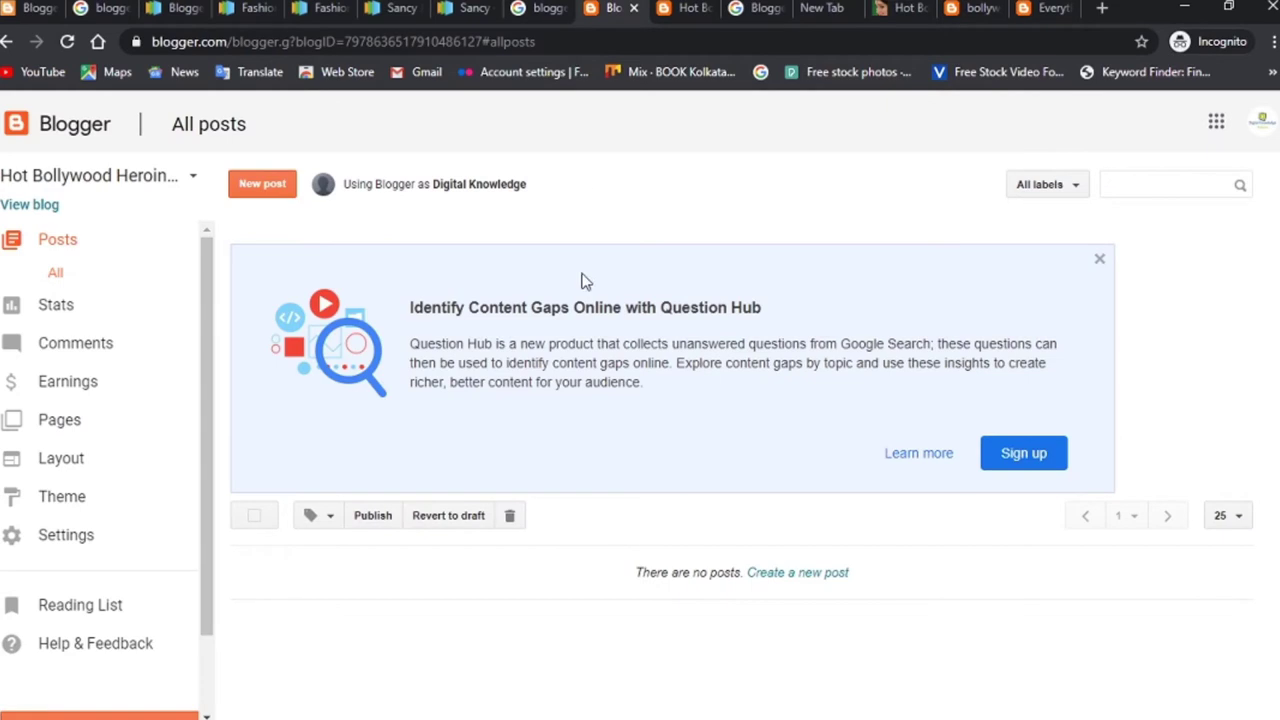
left_click(1100, 261)
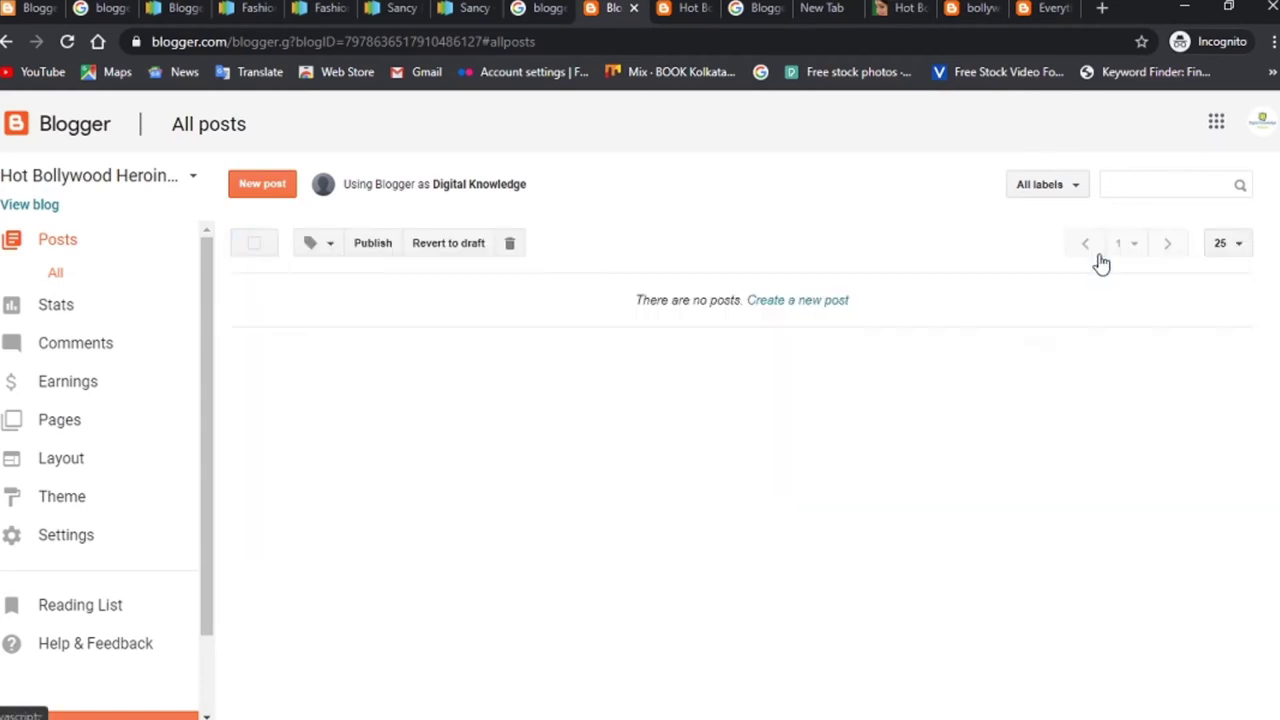
Revisit the open Sancy preview and template search results, and browse the Gooyaabi Templates gallery of Blogger themes
left_click(475, 7)
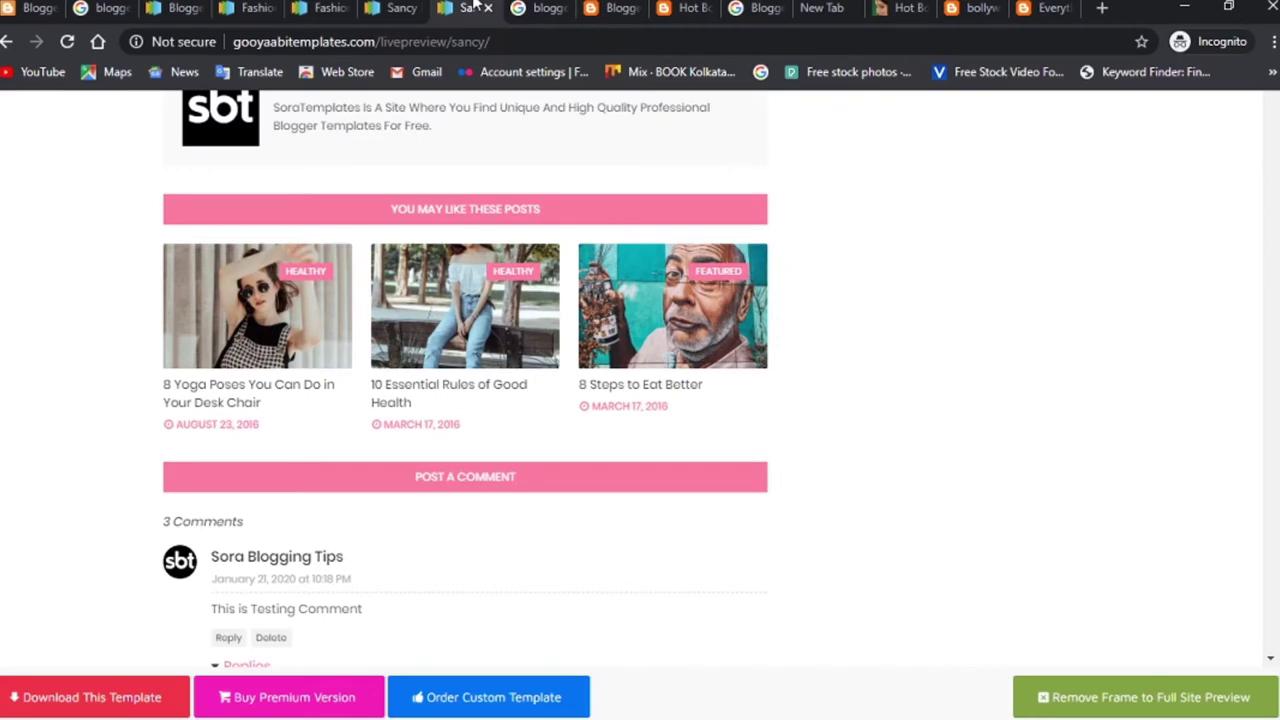
left_click(115, 7)
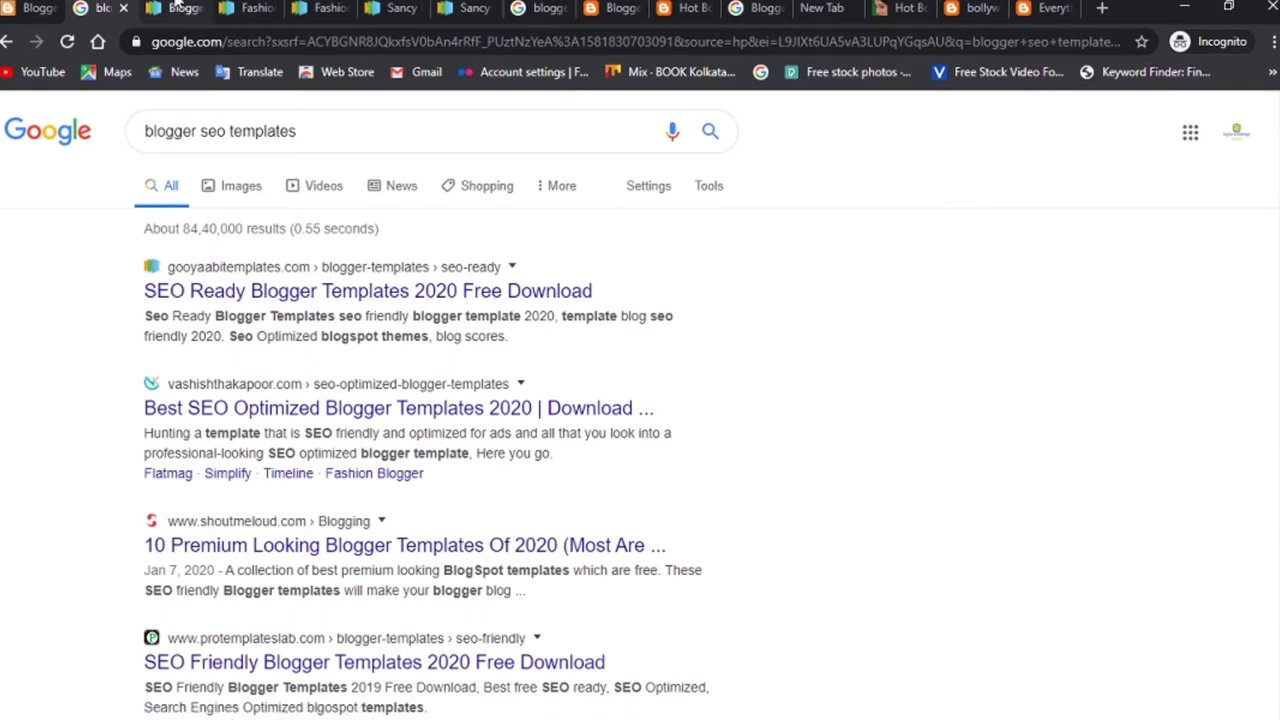
key("ctrl+Tab")
scroll(652, 502, "down", 15)
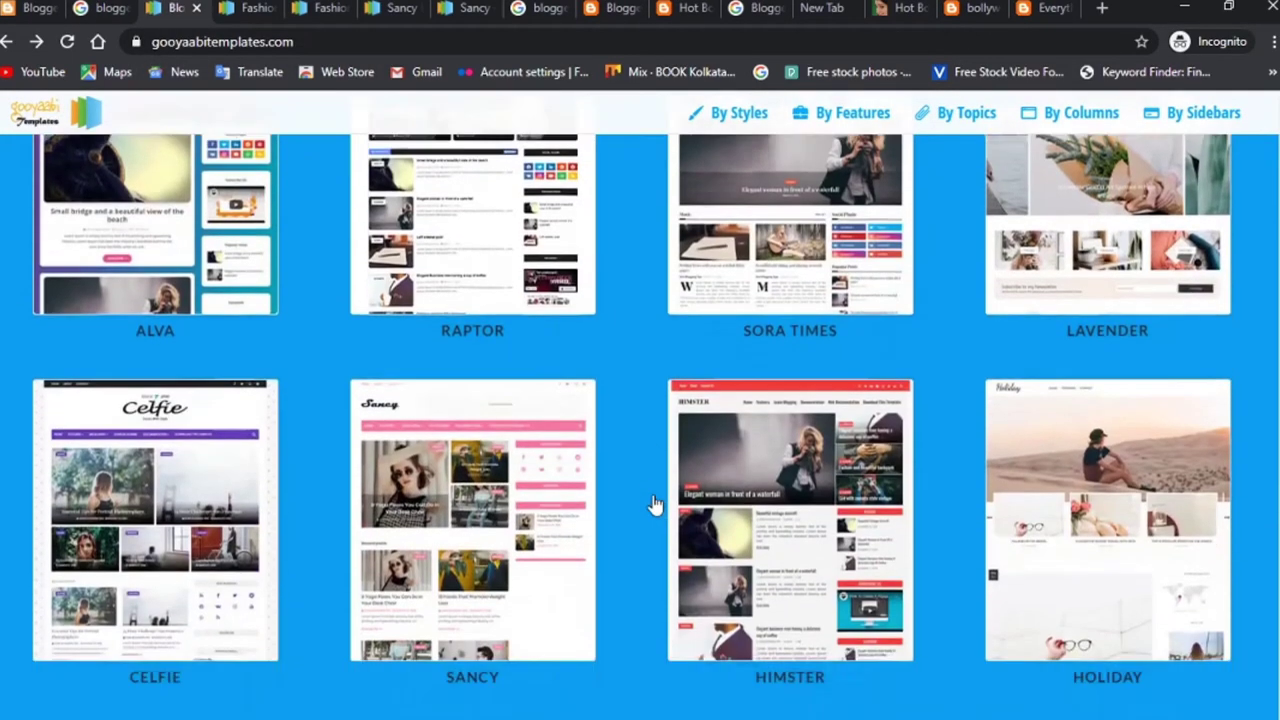
scroll(652, 502, "down", 9)
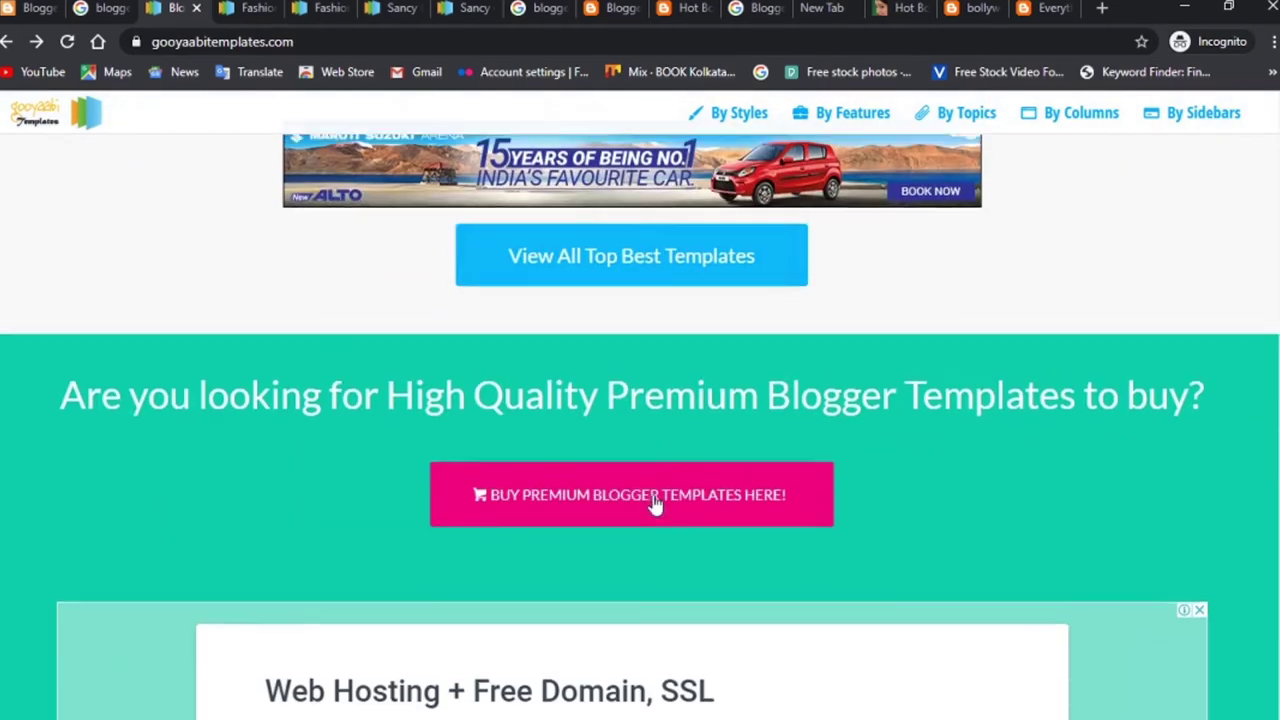
Examine the Fashionista Blogger Template page, including its sample image, feature list and preview, buy and download options
left_click(272, 5)
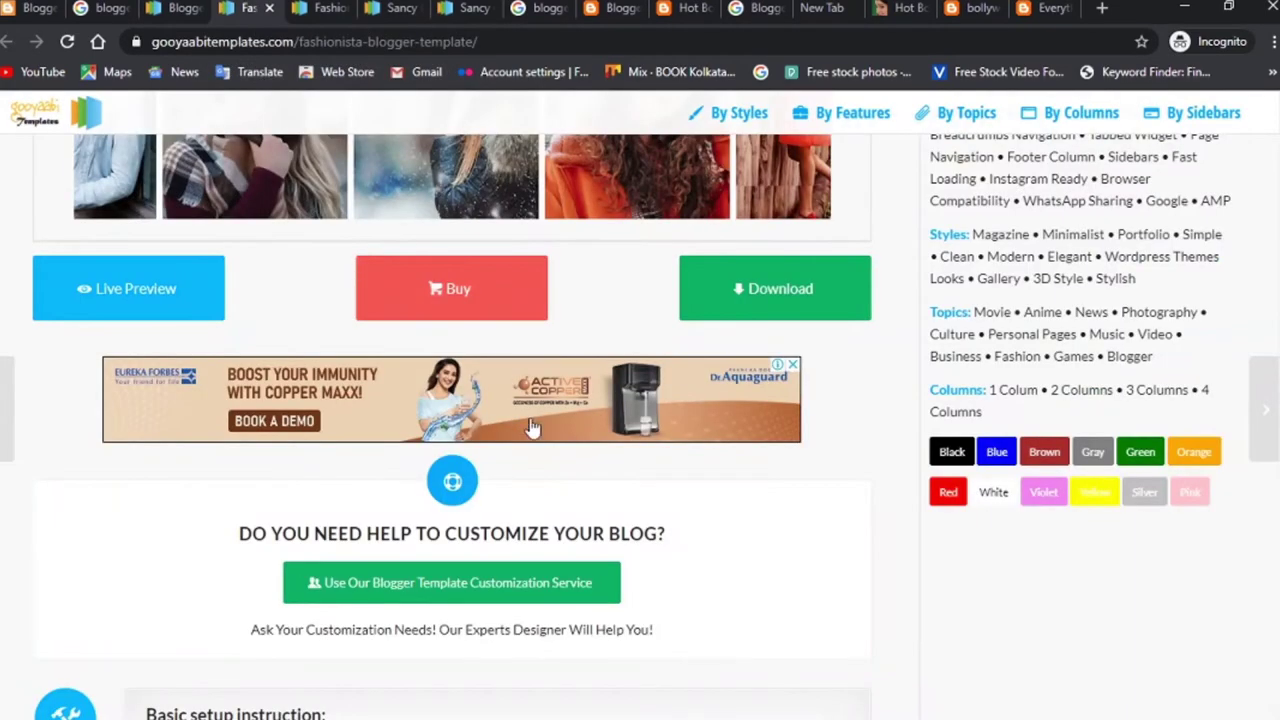
scroll(453, 310, "up", 5)
scroll(456, 310, "down", 3)
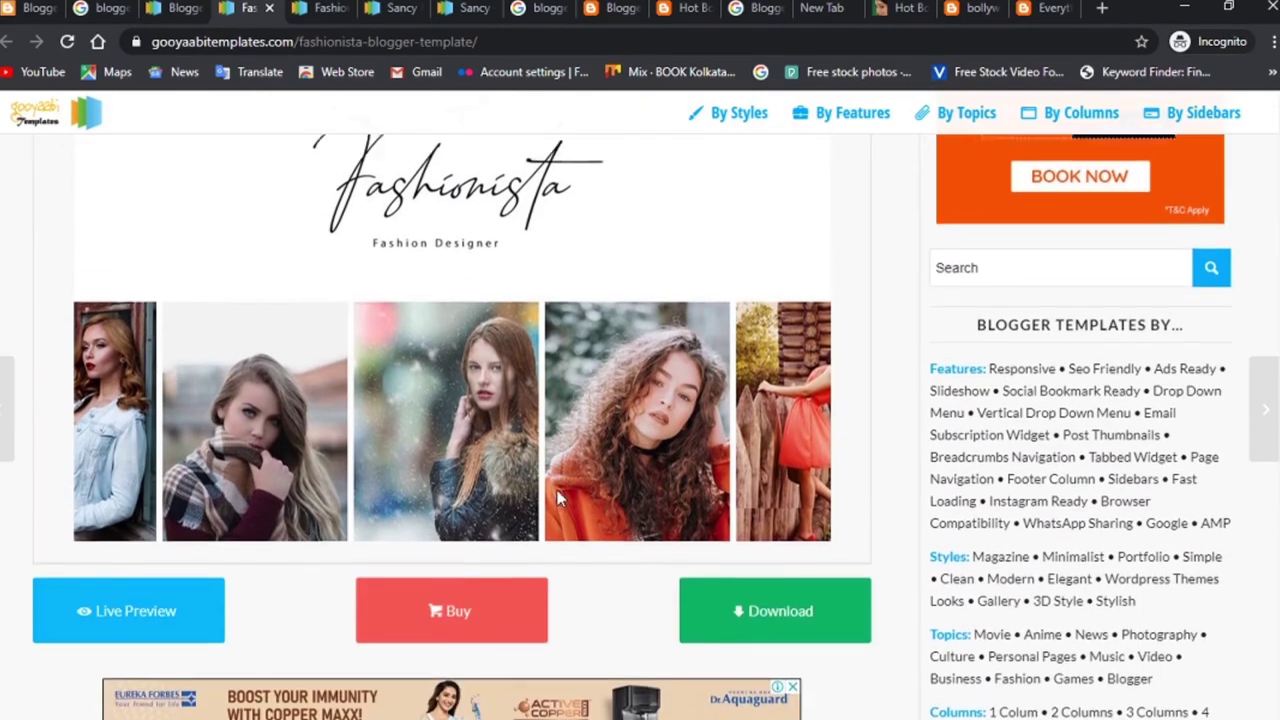
scroll(458, 333, "up", 1)
scroll(458, 333, "up", 3)
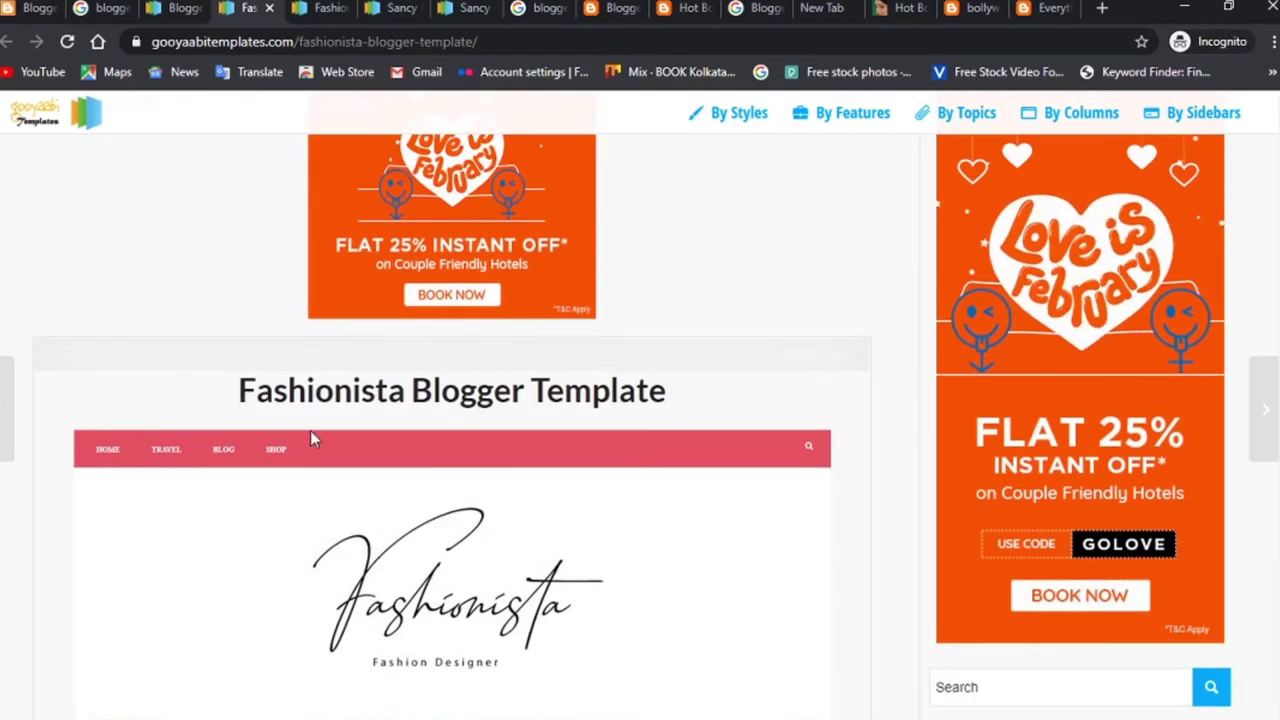
scroll(585, 465, "down", 3)
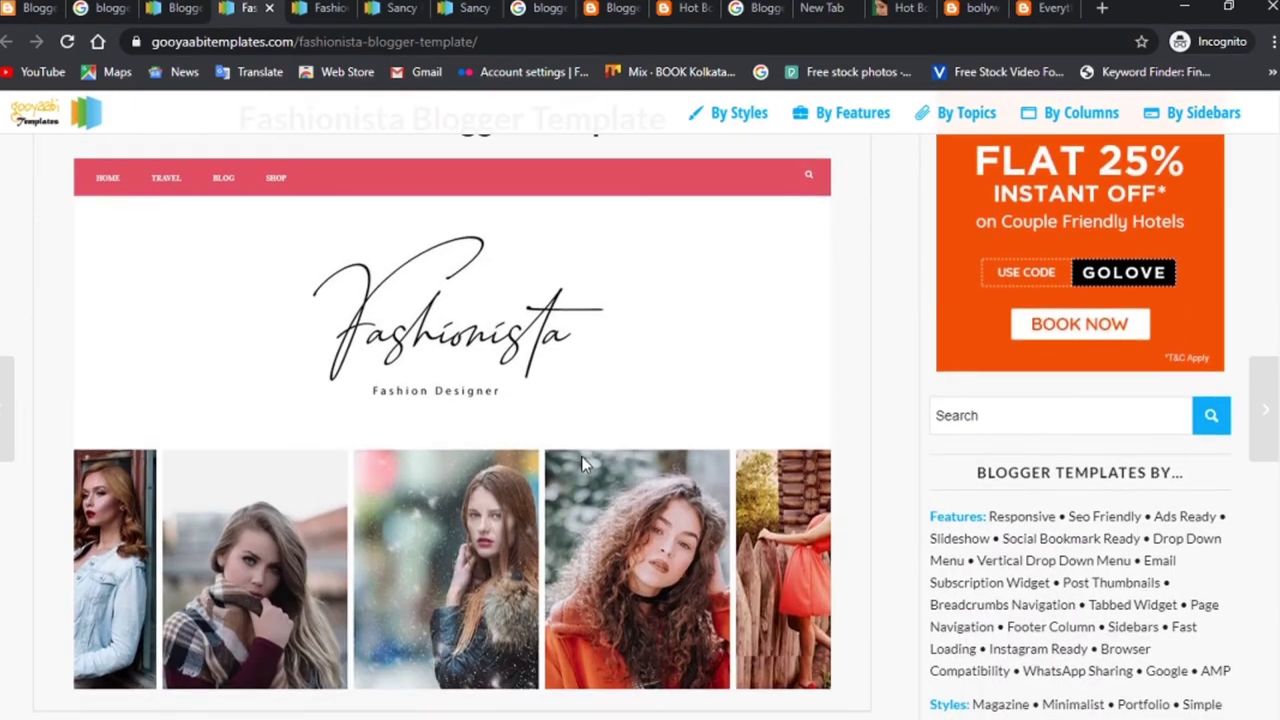
scroll(358, 370, "down", 3)
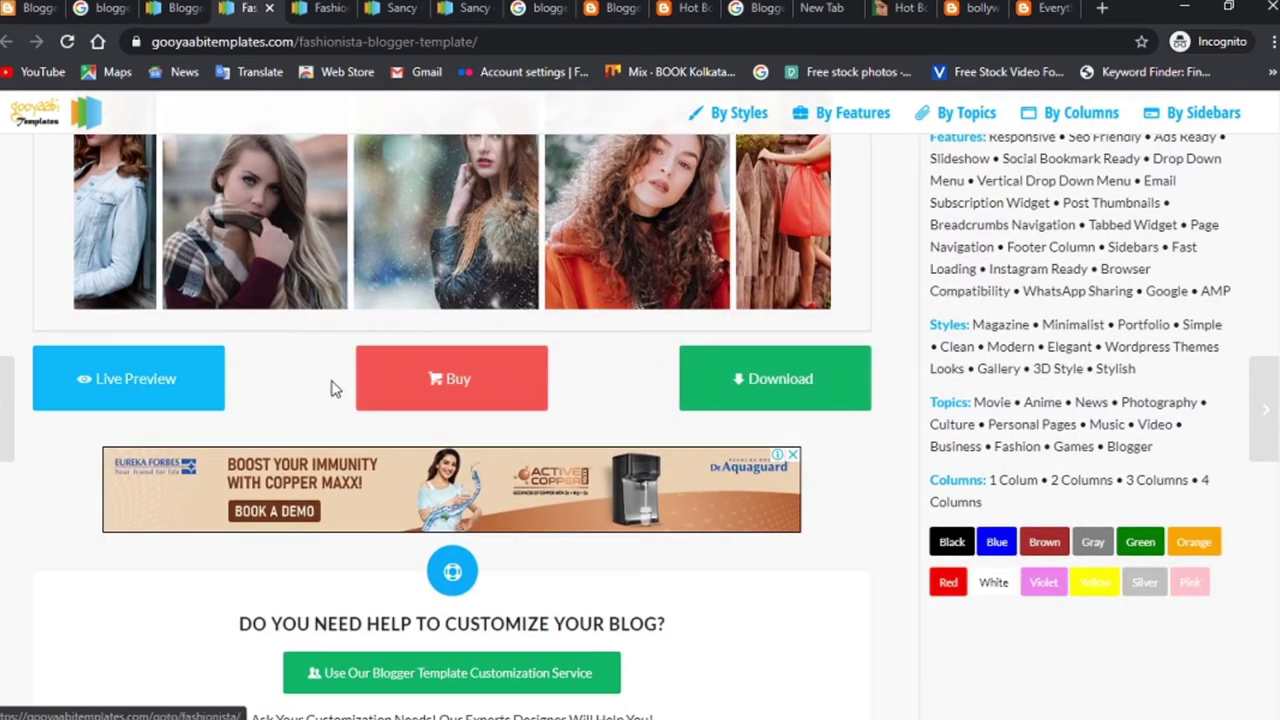
Open the live preview of the Fashionista template and examine its header, featured posts, sidebar and footer
left_click(114, 391)
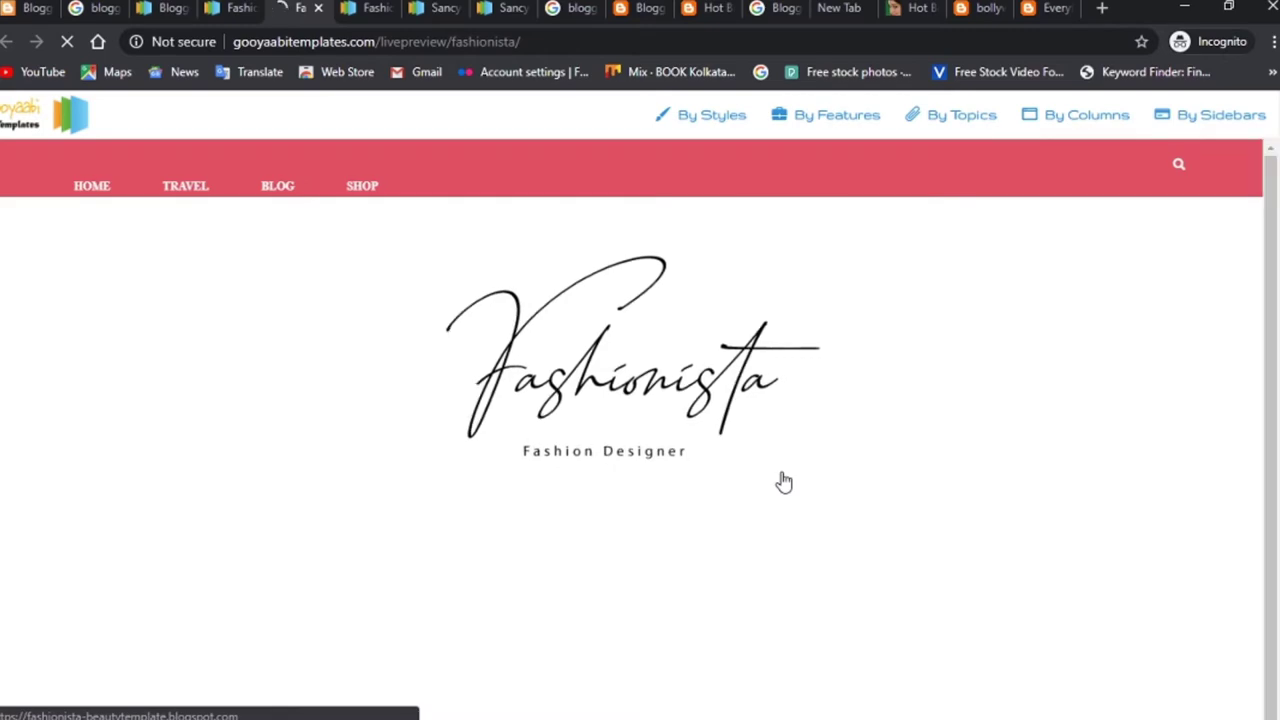
scroll(784, 482, "down", 3)
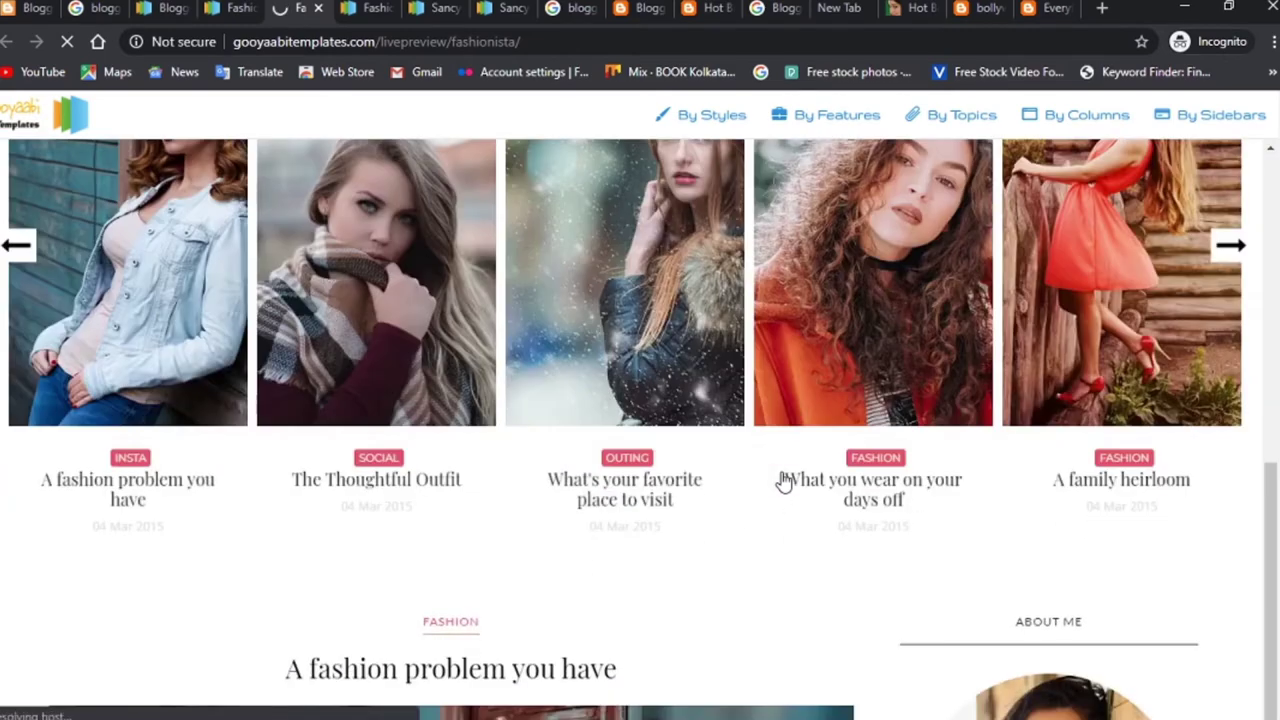
scroll(784, 482, "up", 5)
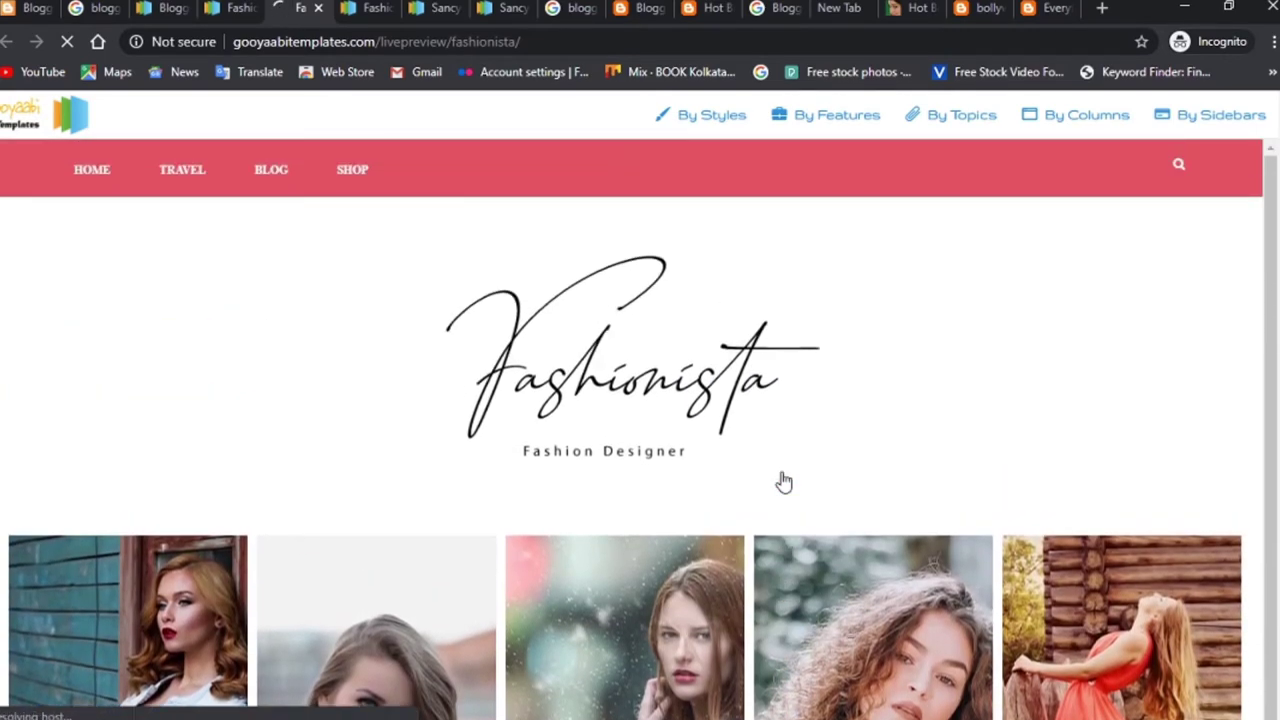
scroll(784, 482, "down", 4)
scroll(784, 482, "down", 15)
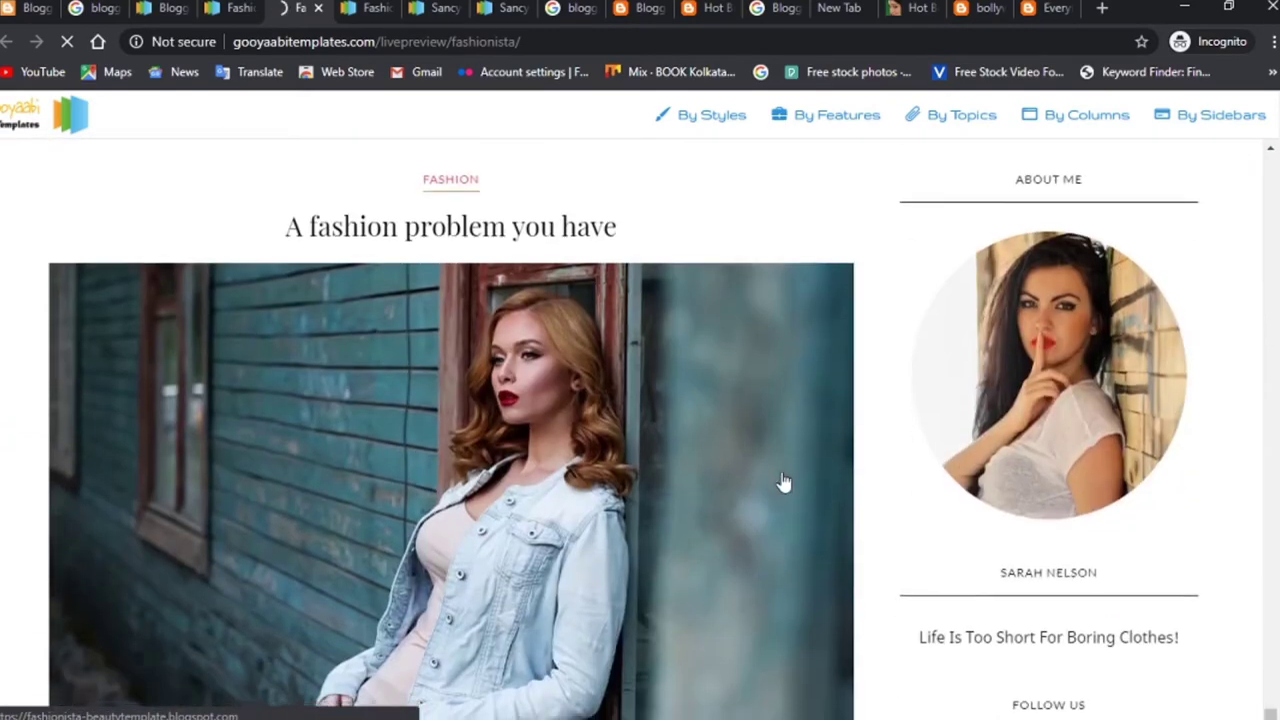
scroll(784, 482, "down", 1)
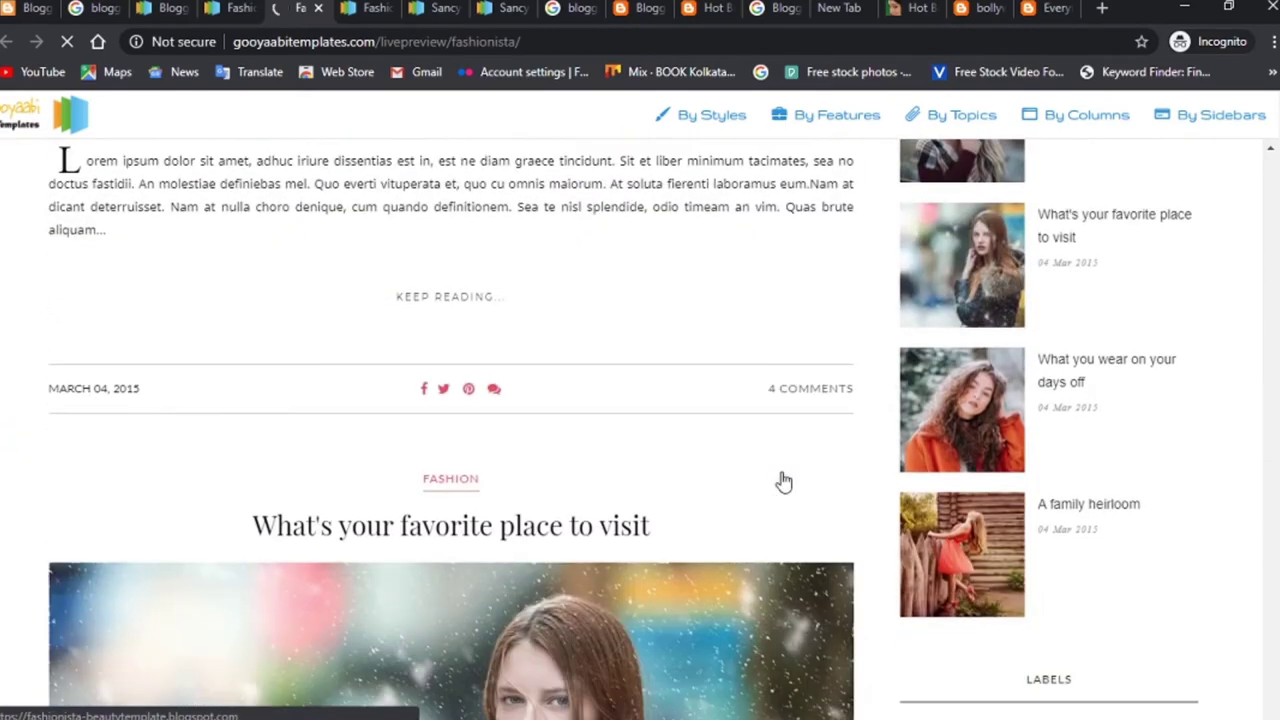
scroll(777, 480, "up", 20)
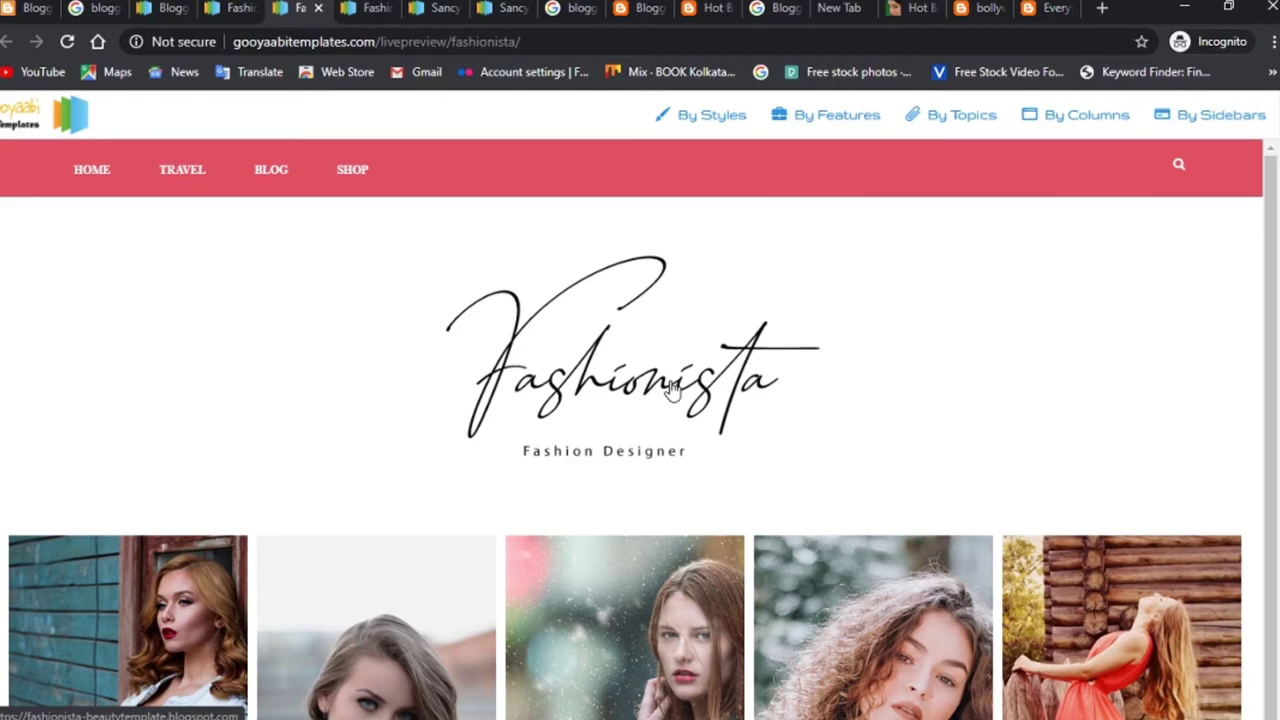
scroll(673, 386, "down", 10)
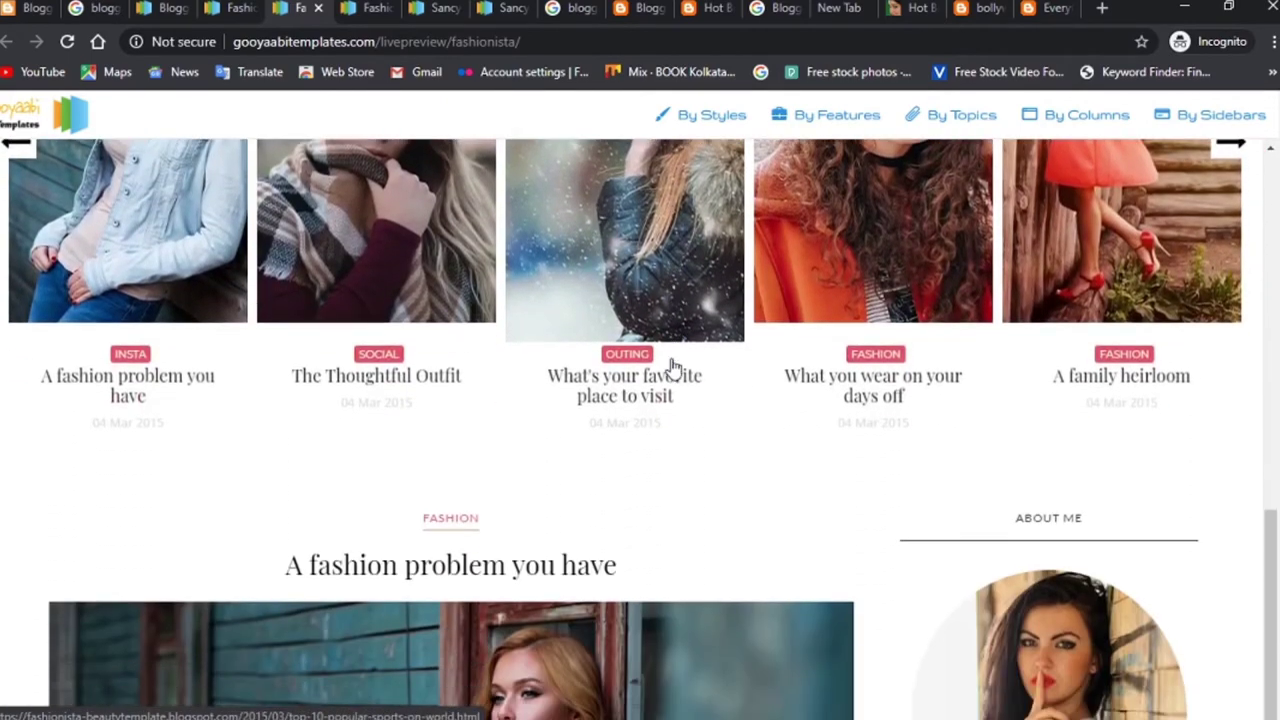
scroll(670, 328, "down", 18)
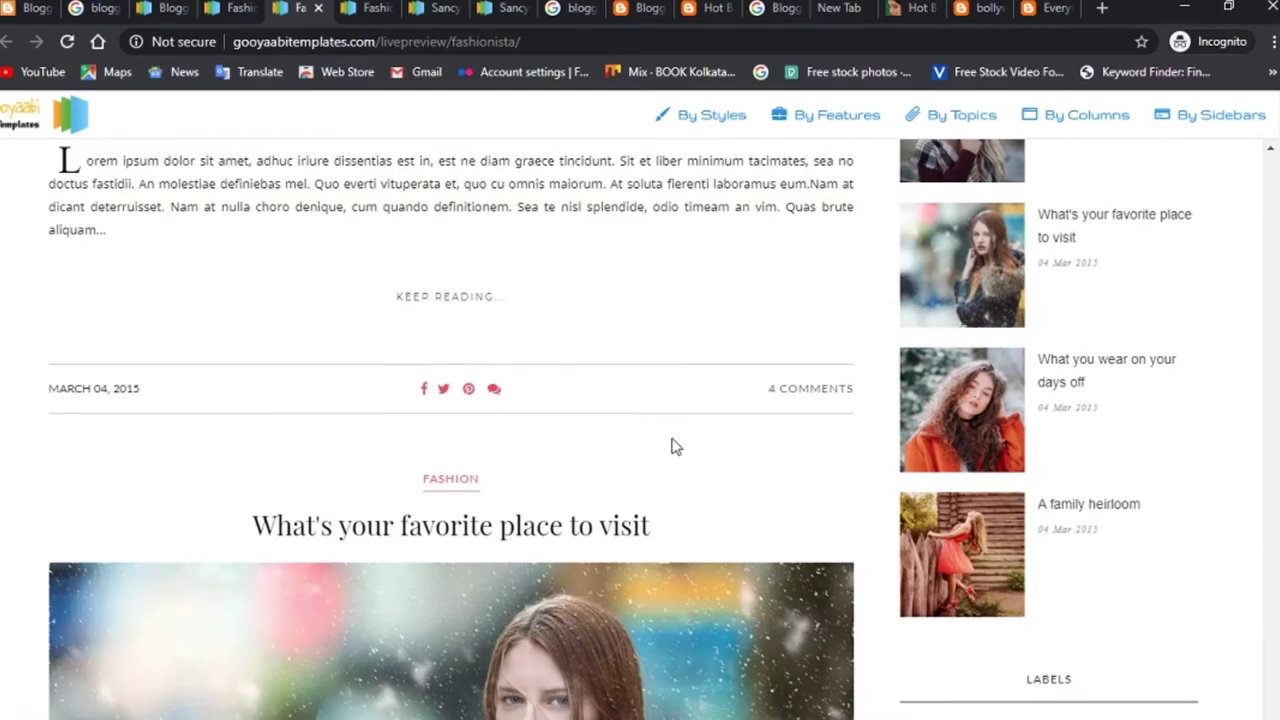
scroll(668, 440, "down", 3)
scroll(673, 447, "down", 20)
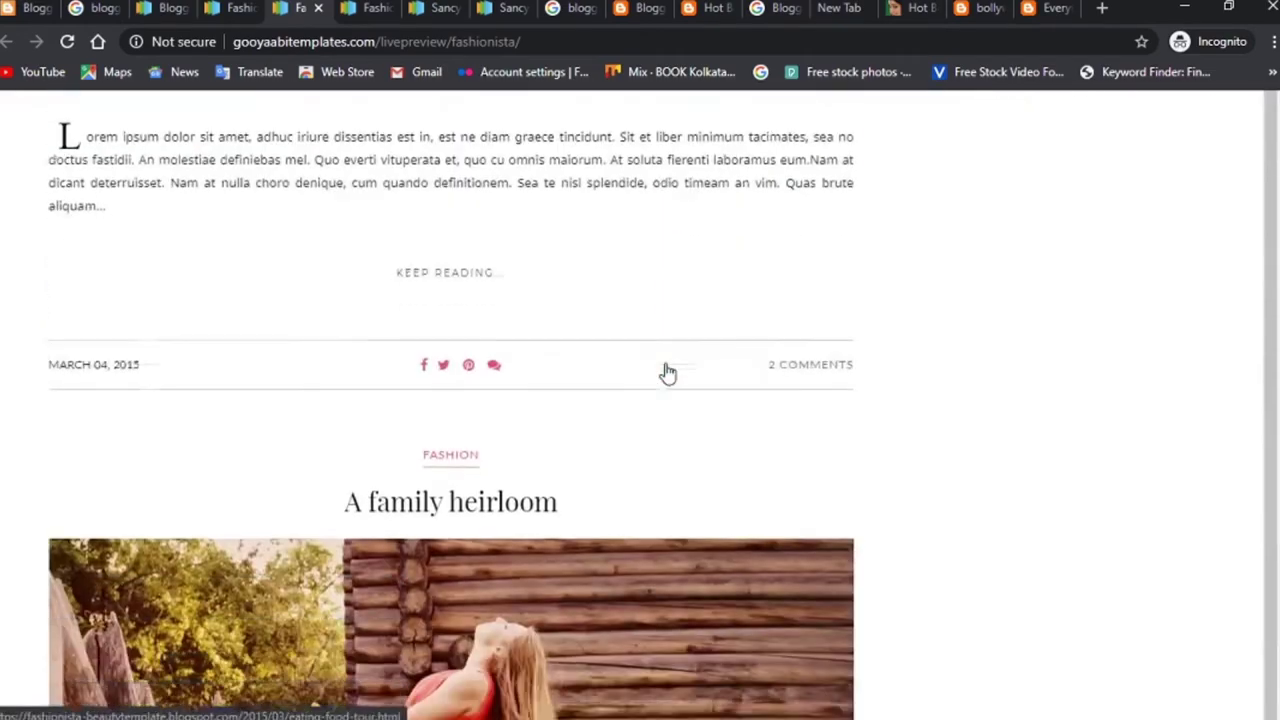
scroll(668, 372, "down", 6)
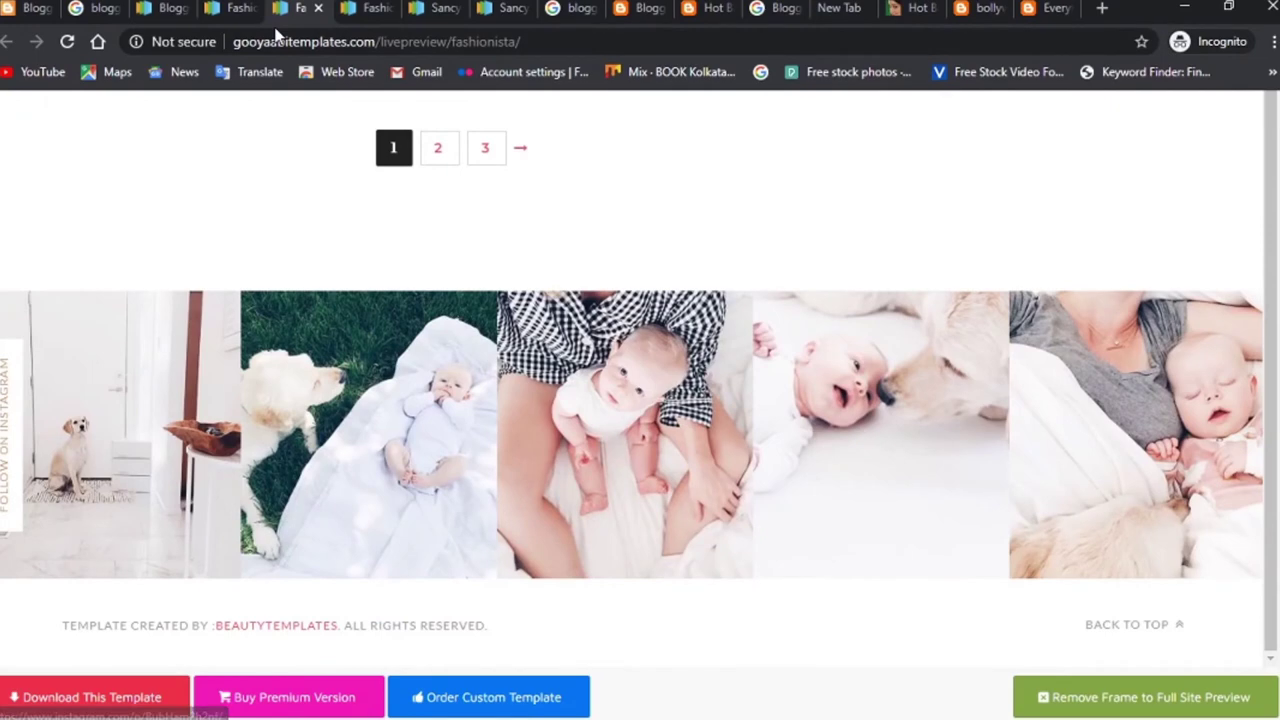
Download the Fashionista template from its Gooyaabi Templates page and open the browser's download list
left_click(232, 8)
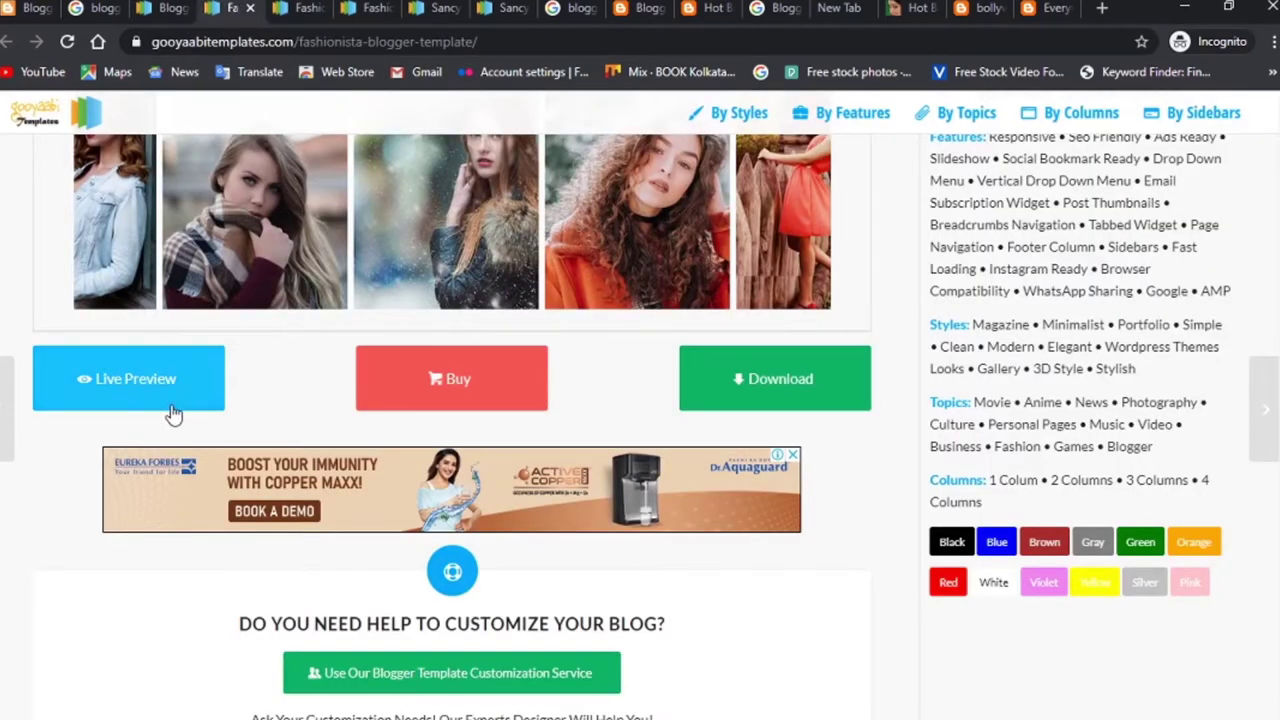
left_click(763, 385)
key("ctrl+j")
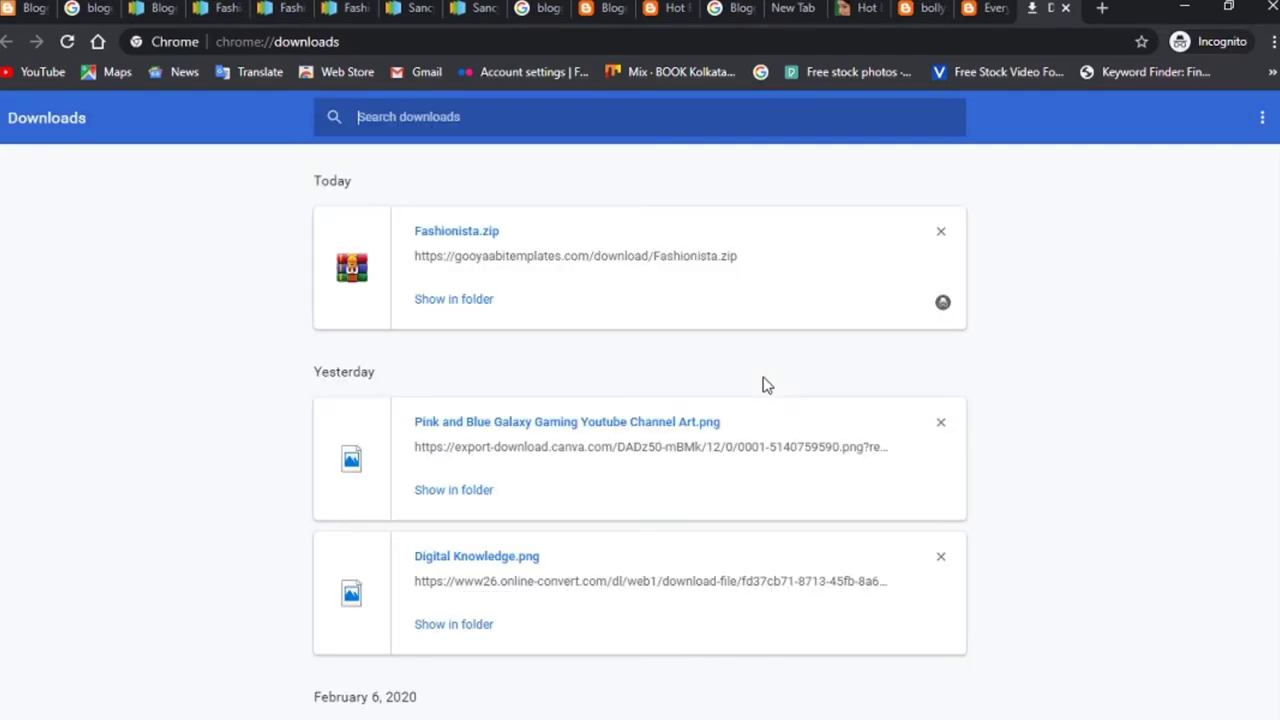
Show the downloaded Fashionista.zip in its folder, open the archive and dismiss the licence reminder
left_click(460, 306)
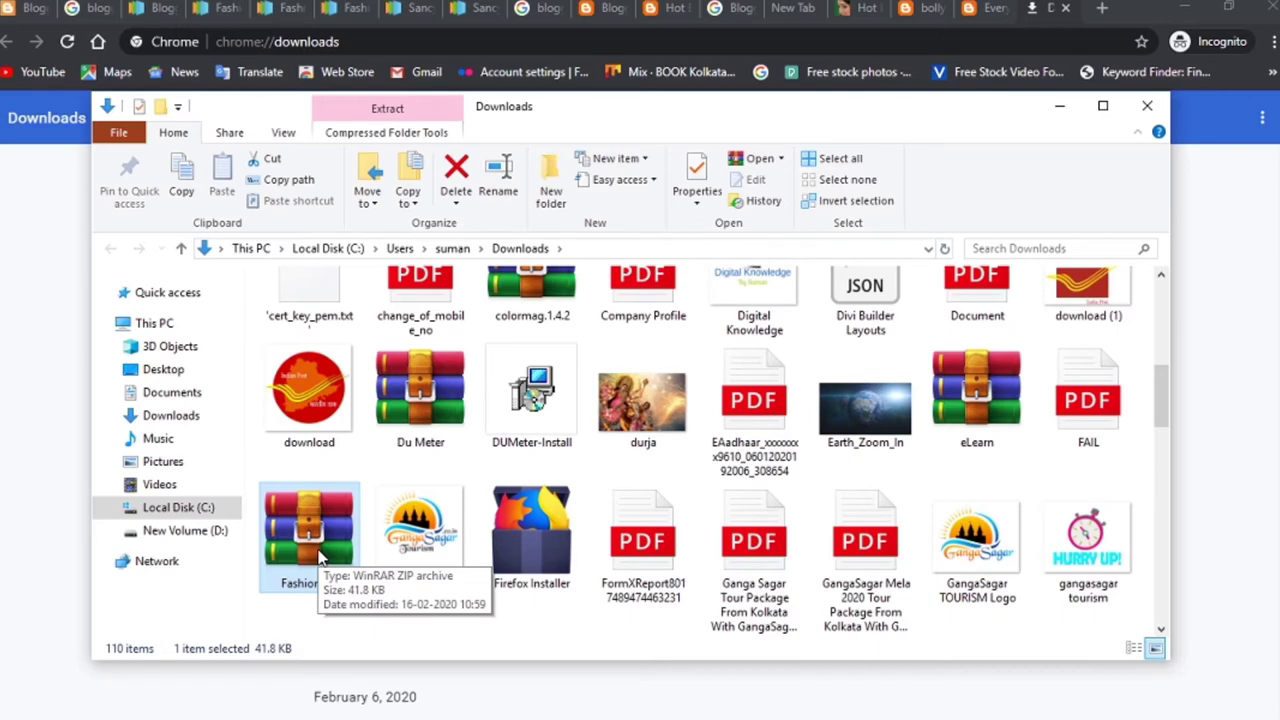
double_click(320, 558)
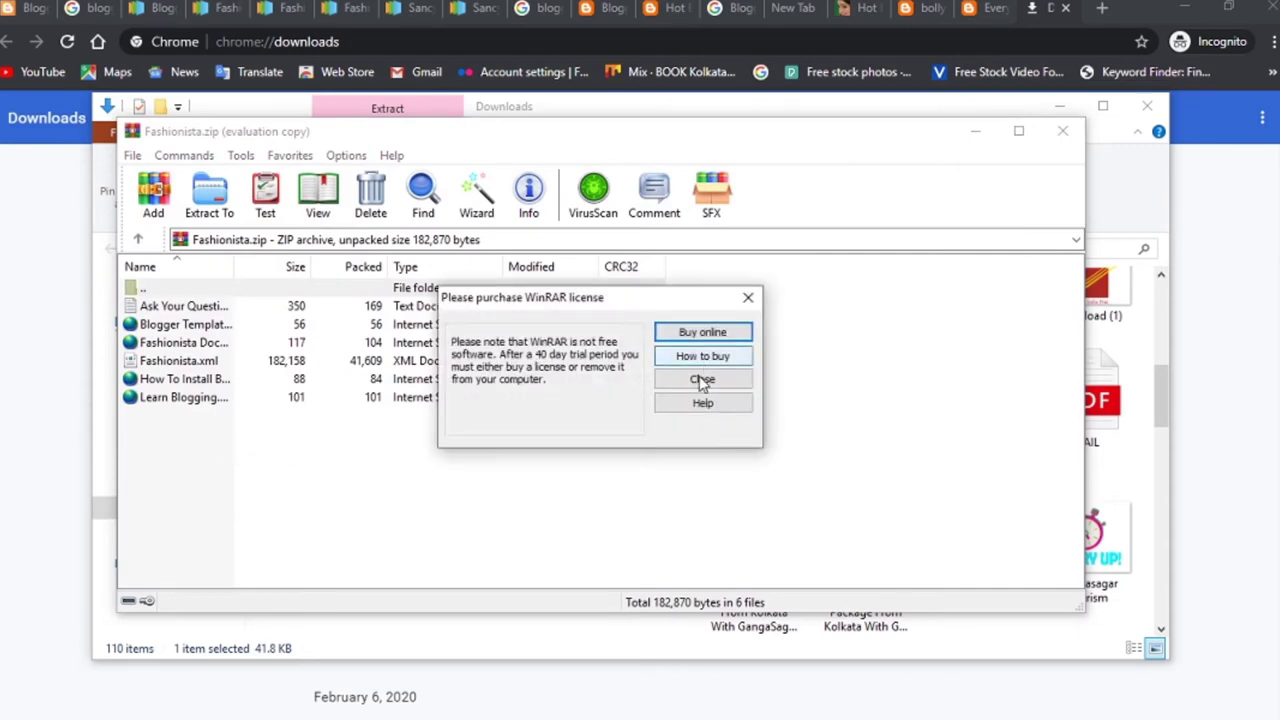
left_click(702, 380)
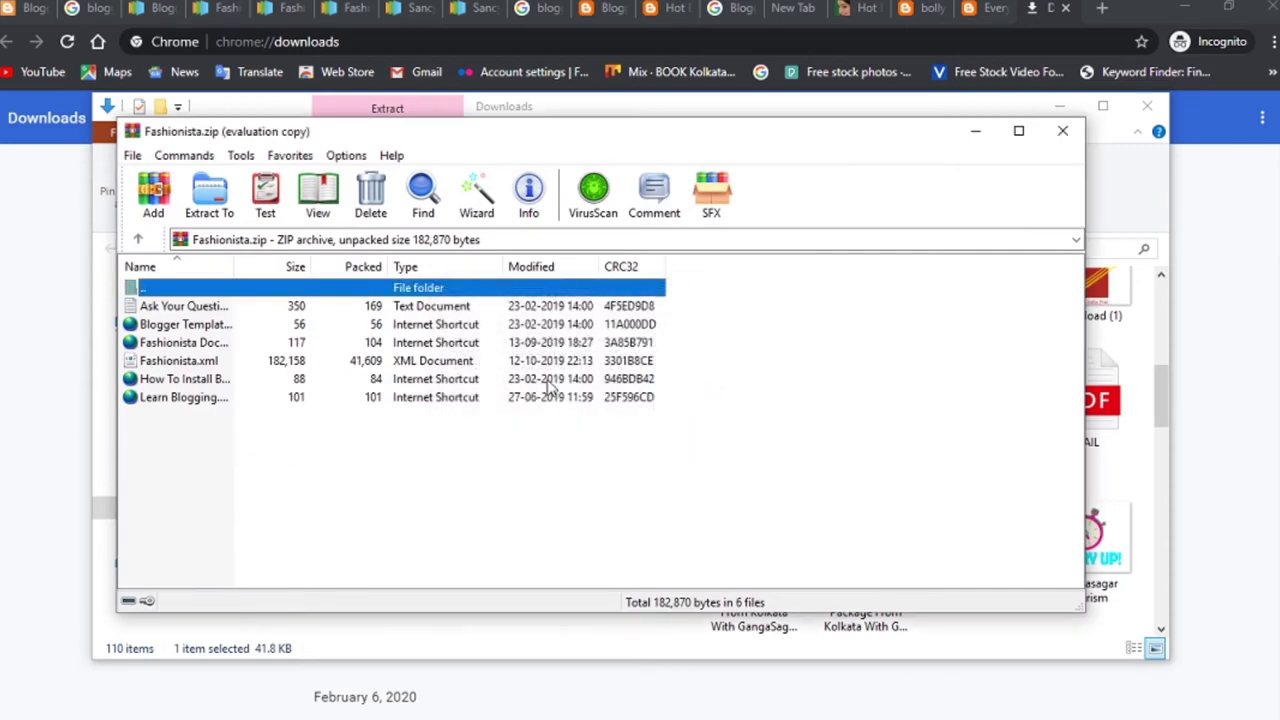
View Fashionista.xml from the archive as text, select its entire code and minimise the viewer
double_click(205, 364)
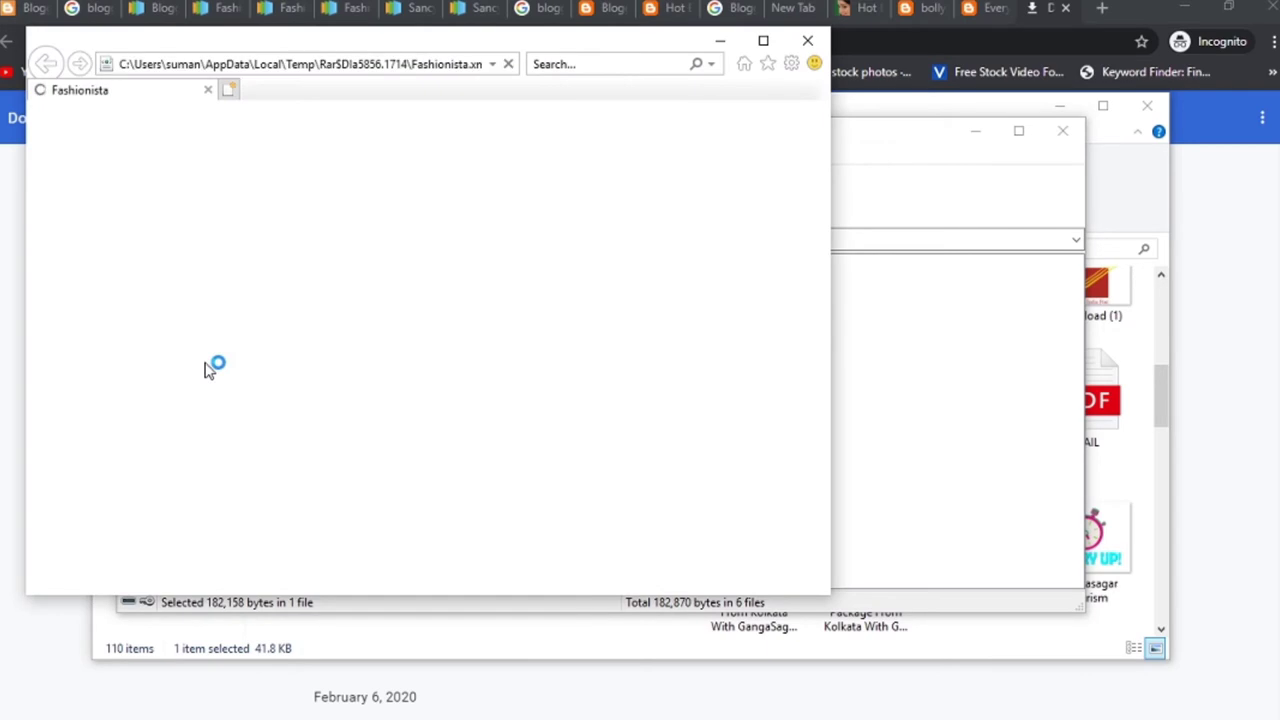
left_click(808, 41)
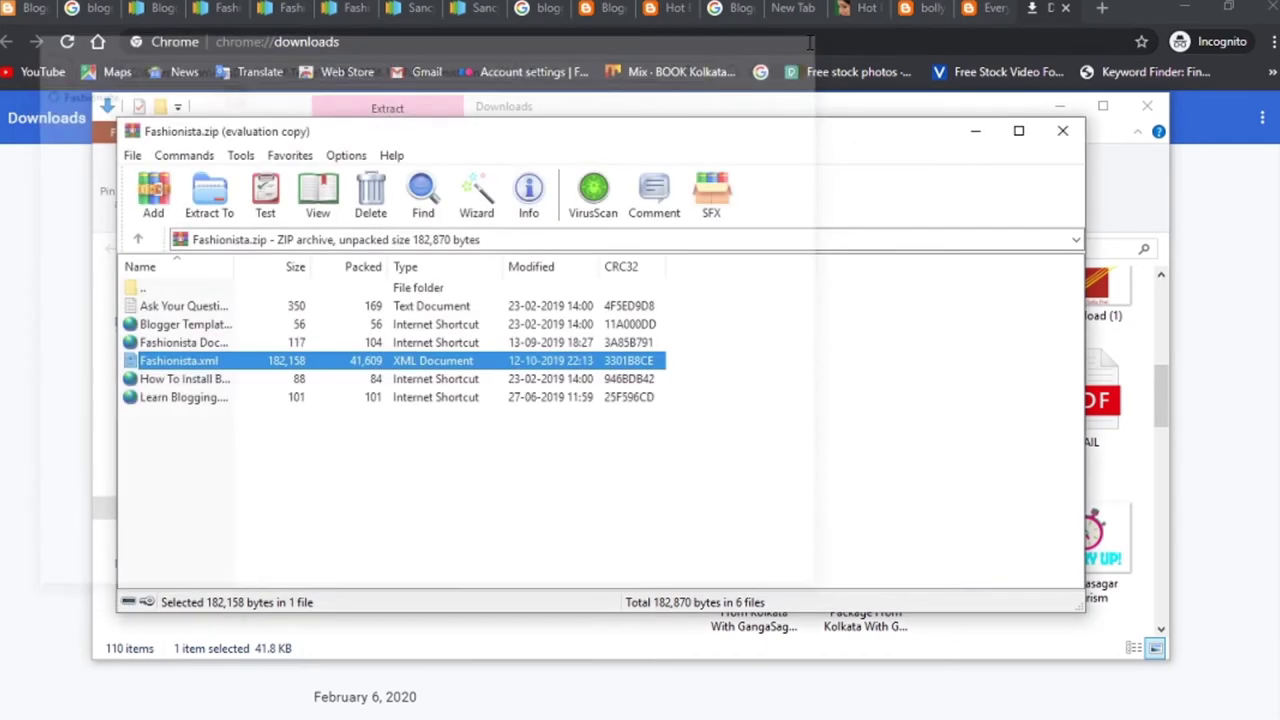
right_click(167, 366)
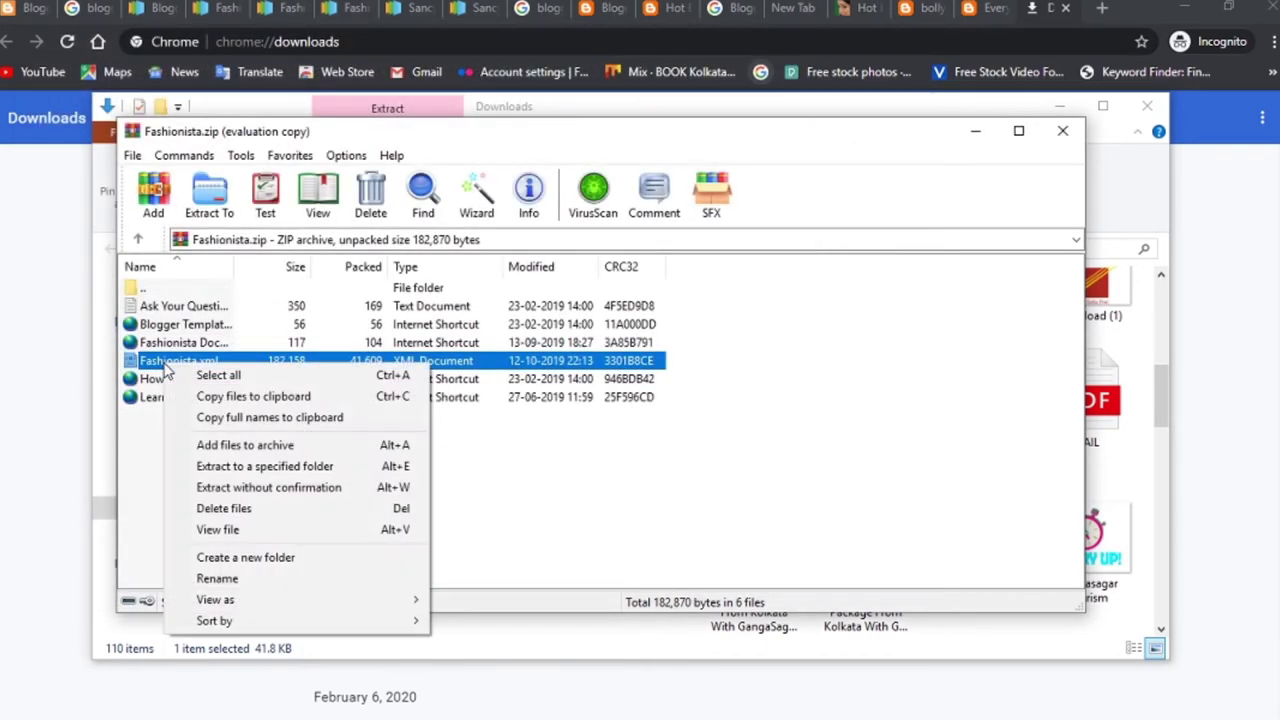
left_click(249, 528)
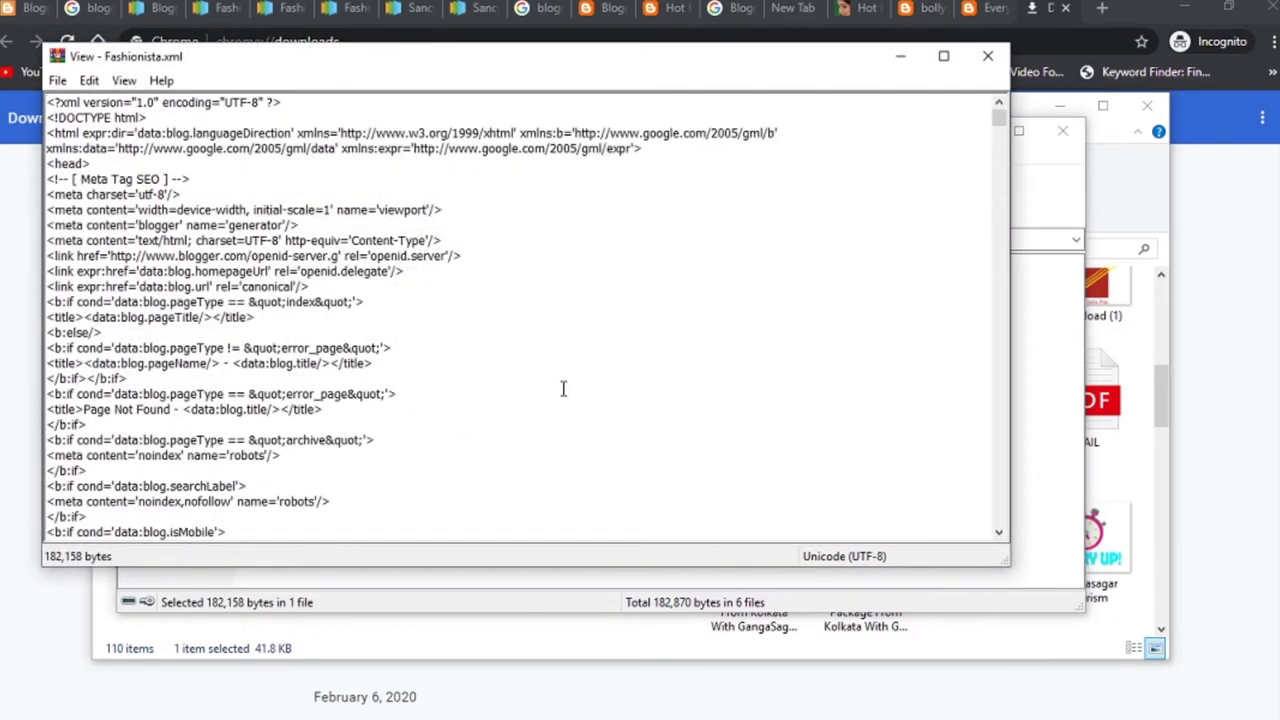
left_click(563, 389)
key("ctrl+a")
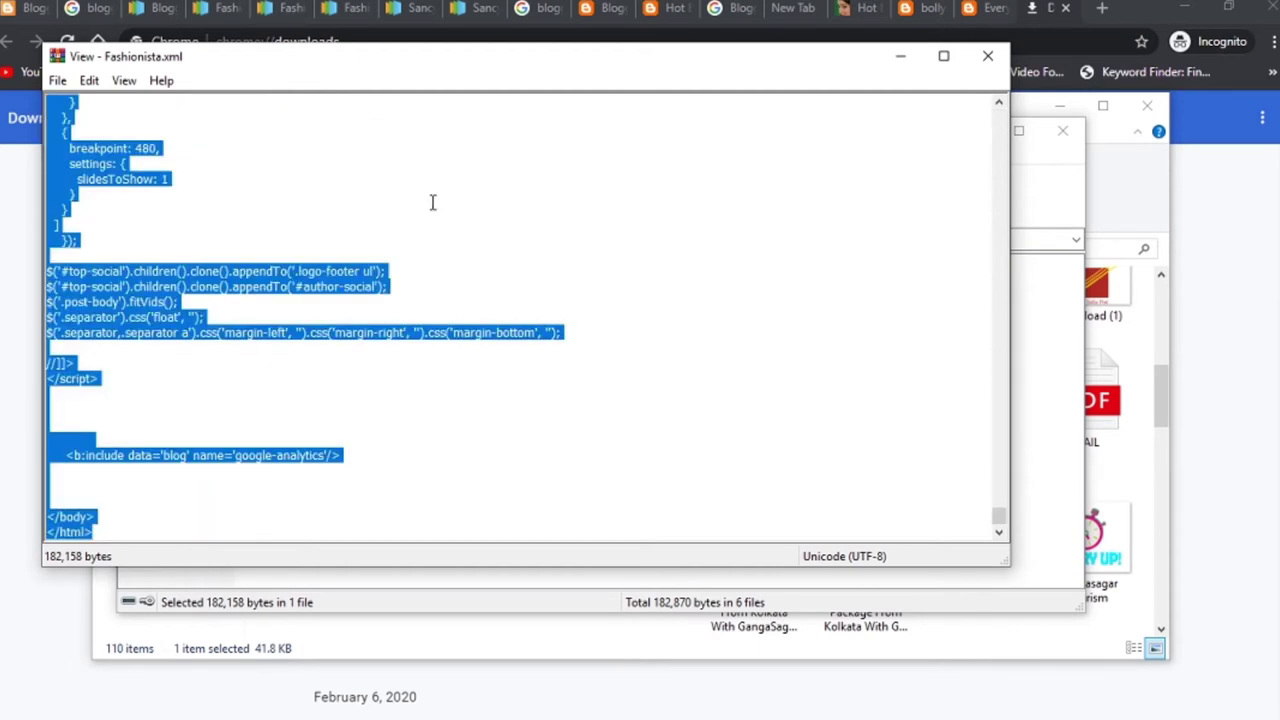
left_click(908, 56)
Open the live blog from the Blogger dashboard in a new tab, check its current design and return to the dashboard
left_click(585, 20)
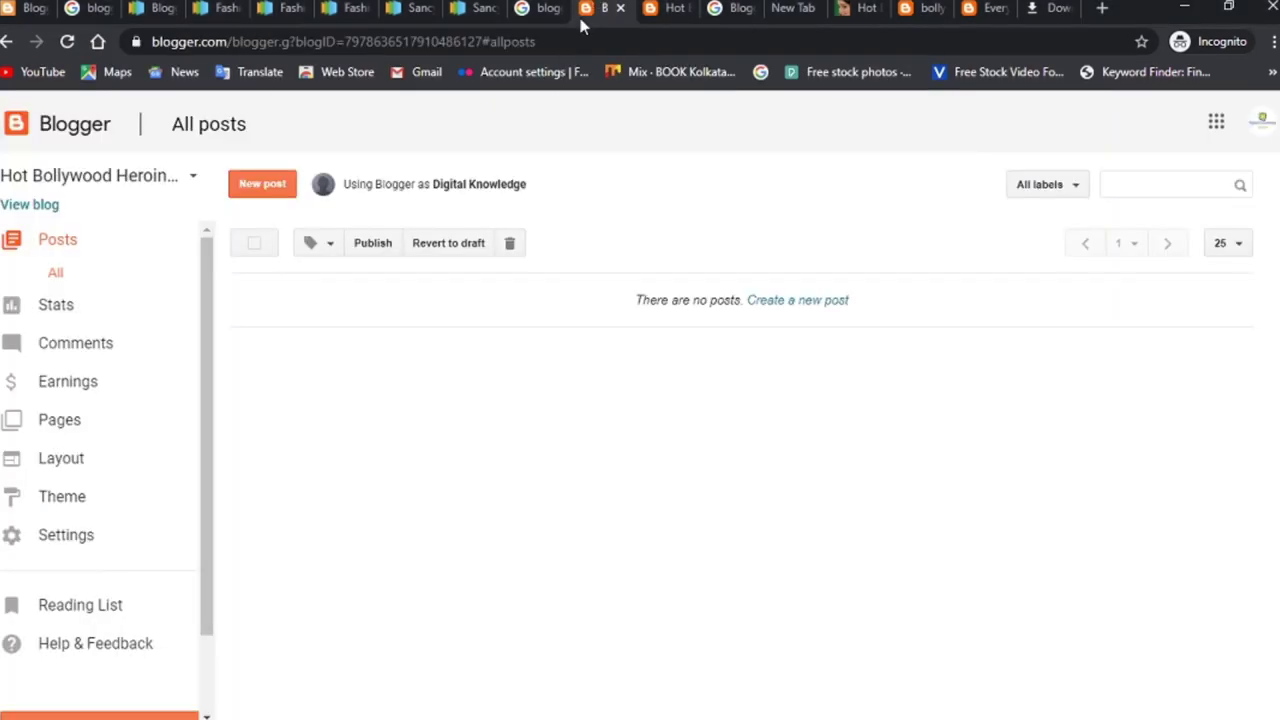
right_click(40, 210)
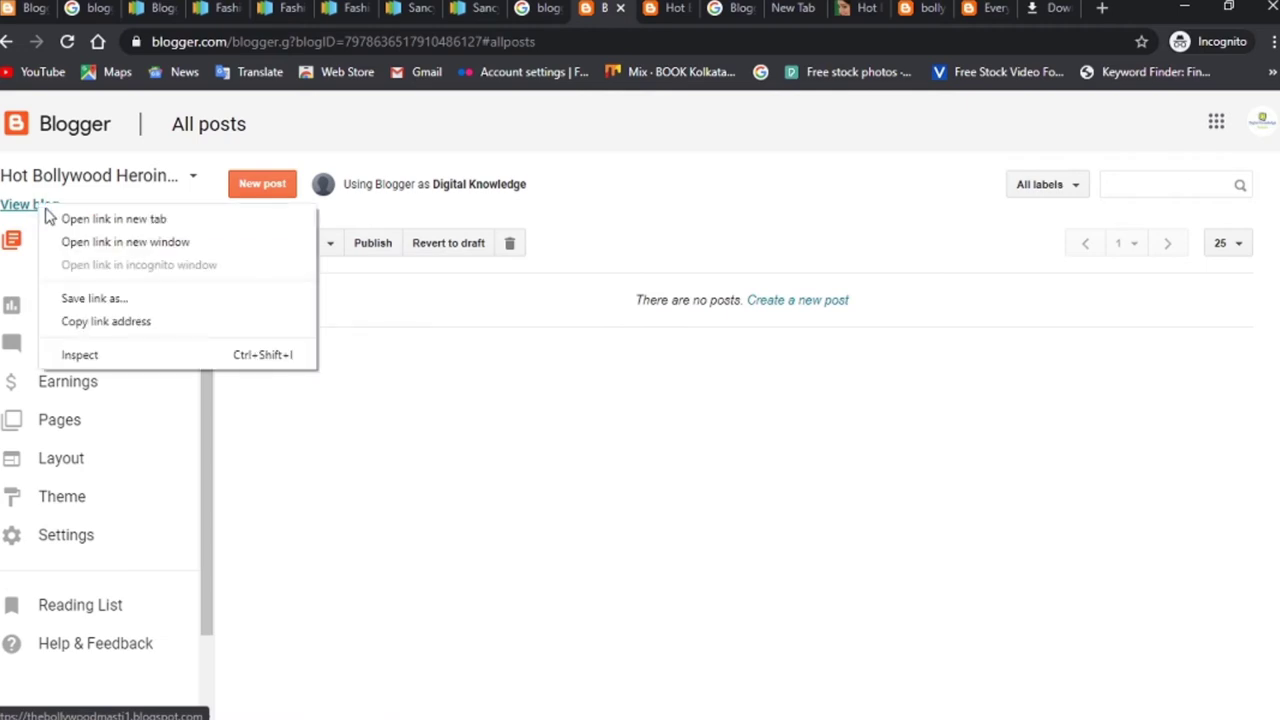
left_click(40, 219)
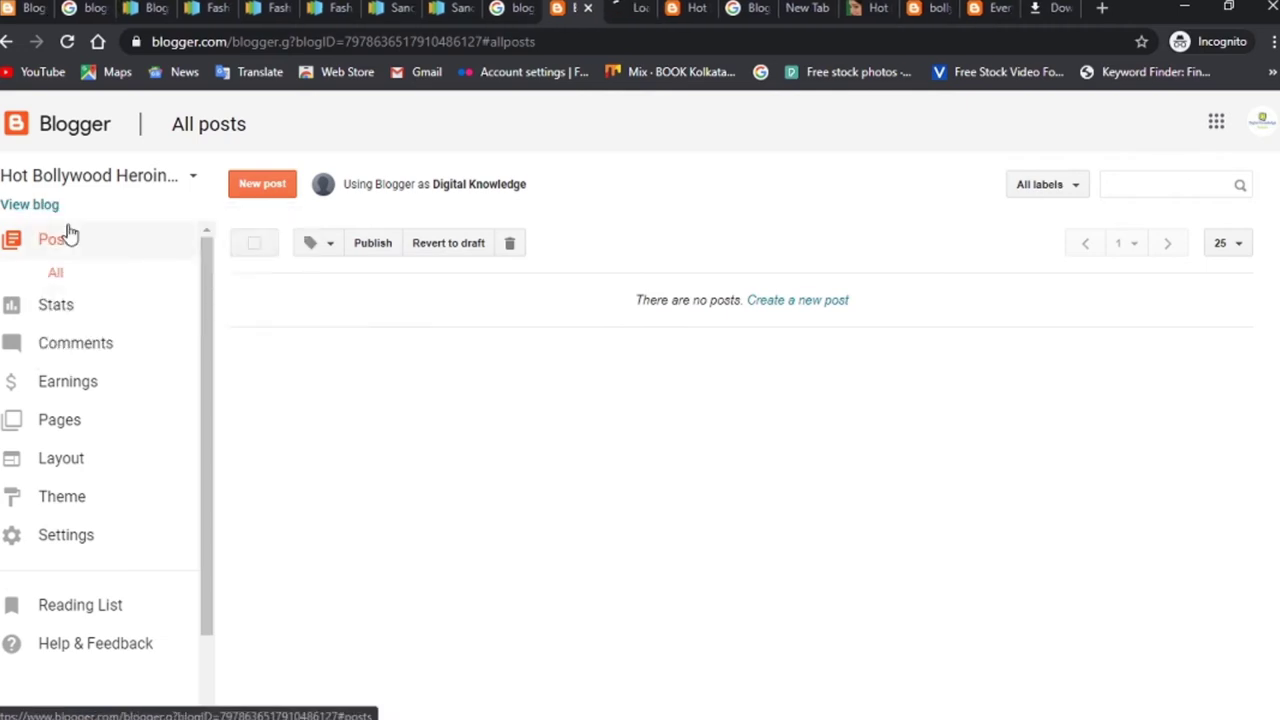
left_click(630, 8)
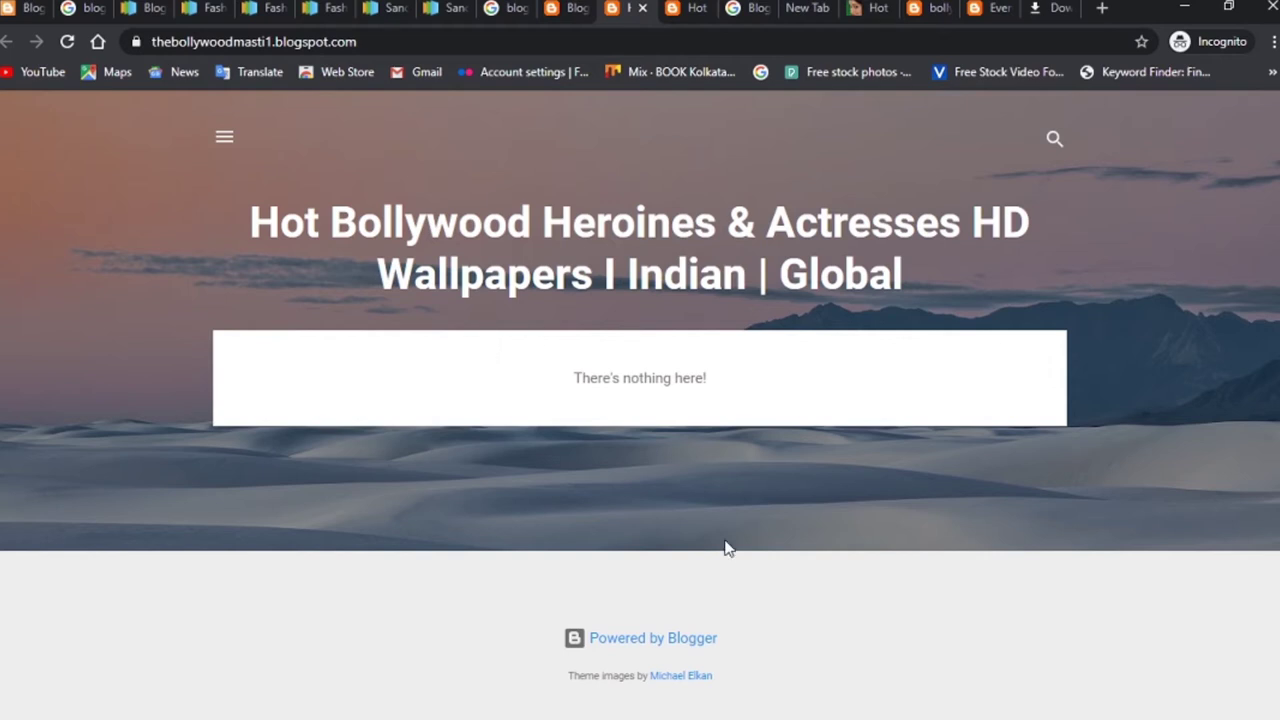
left_click(555, 8)
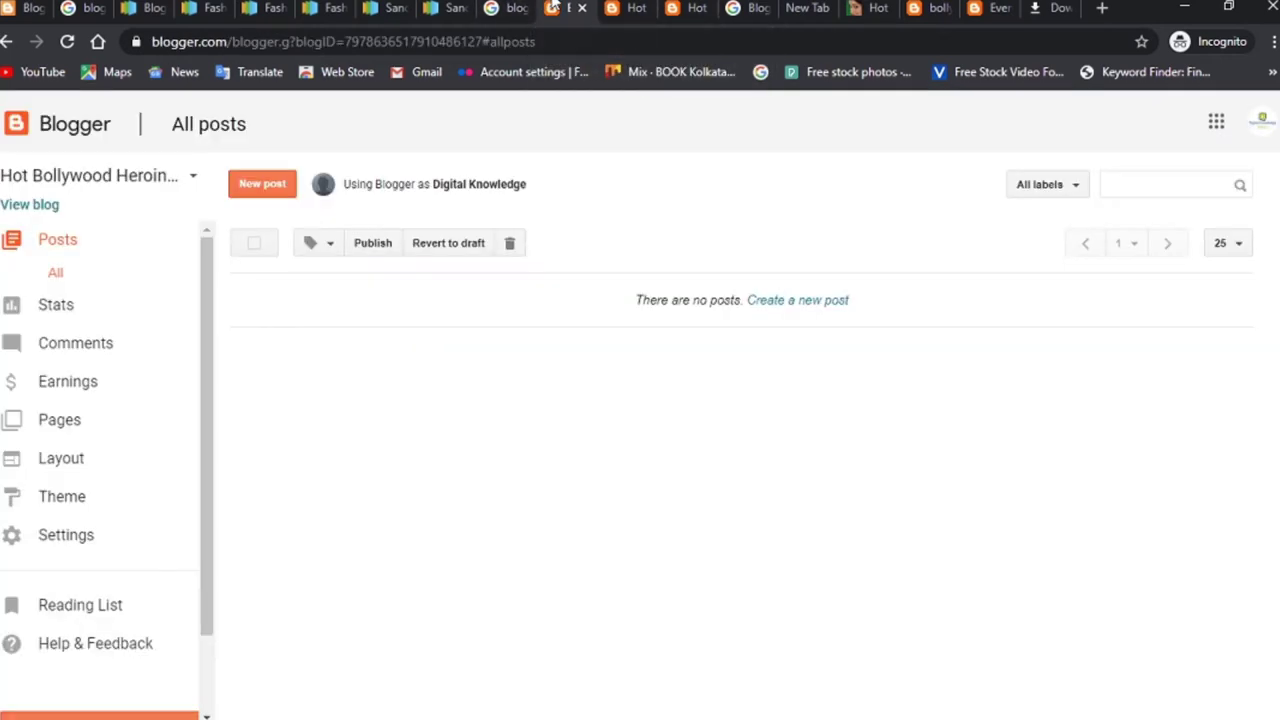
Try to replace all the code in the blog theme's HTML editor with the copied template code, and save the theme
left_click(70, 500)
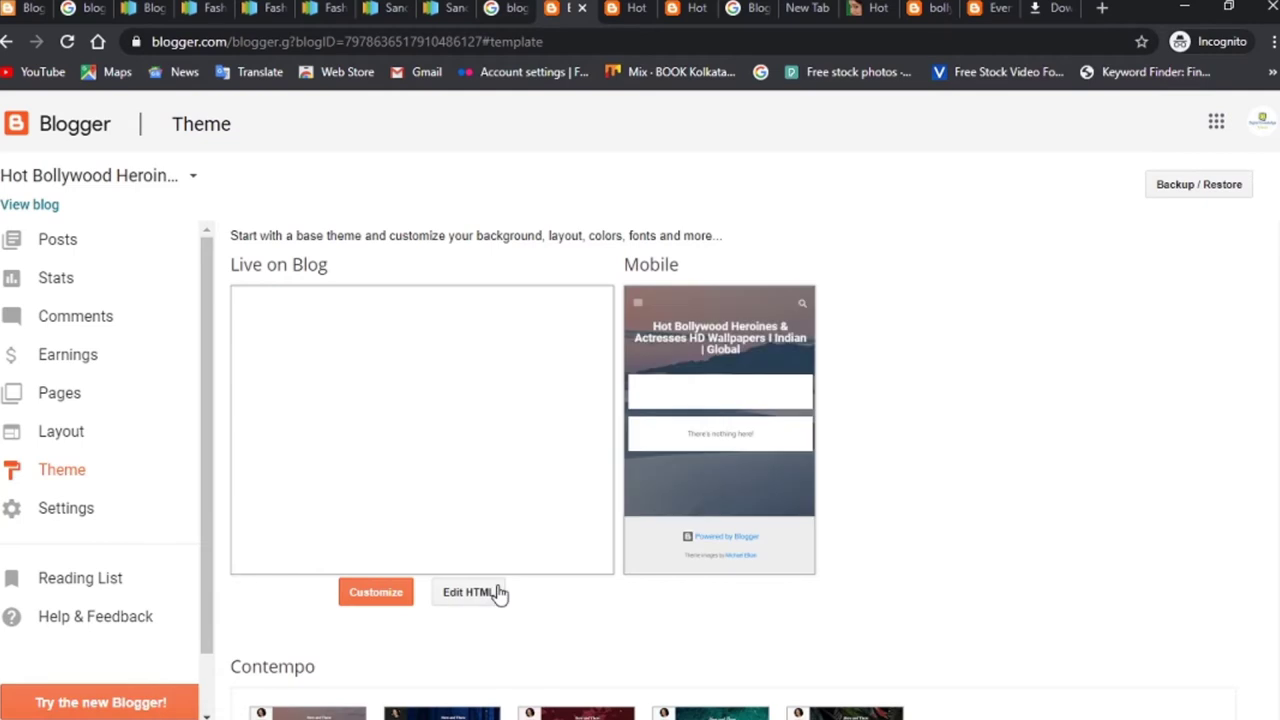
left_click(447, 596)
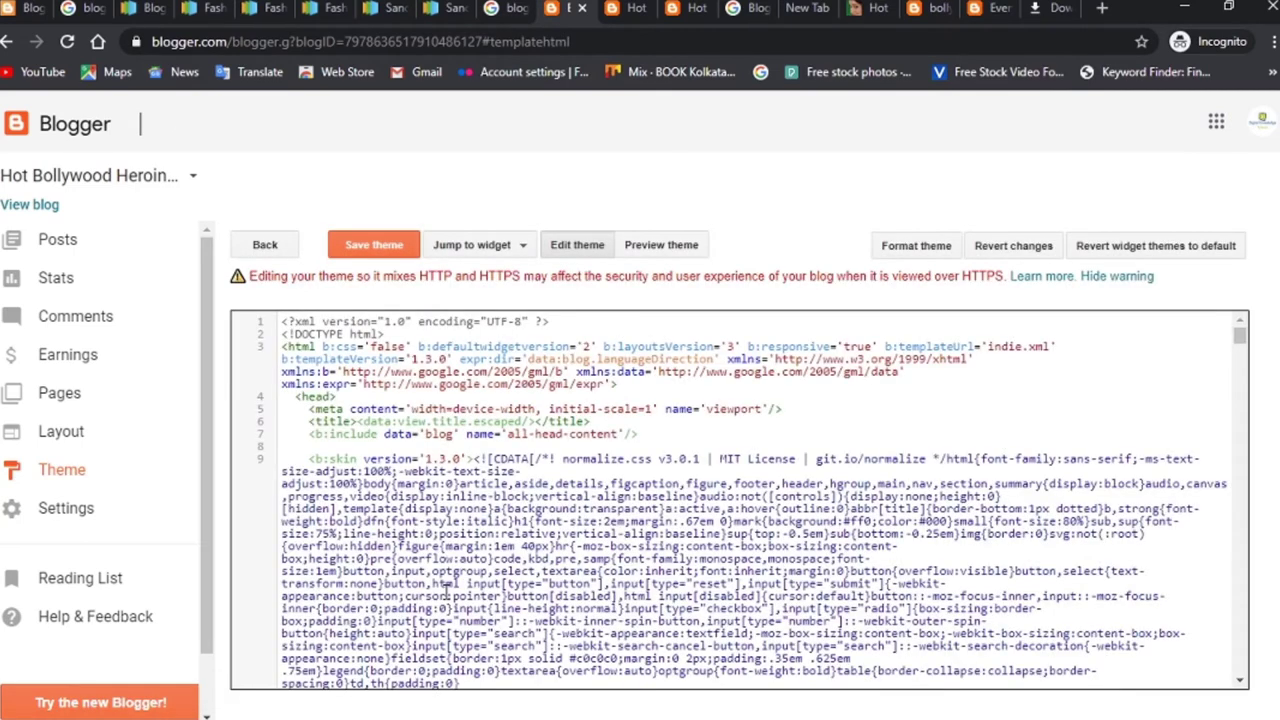
triple_click(716, 541)
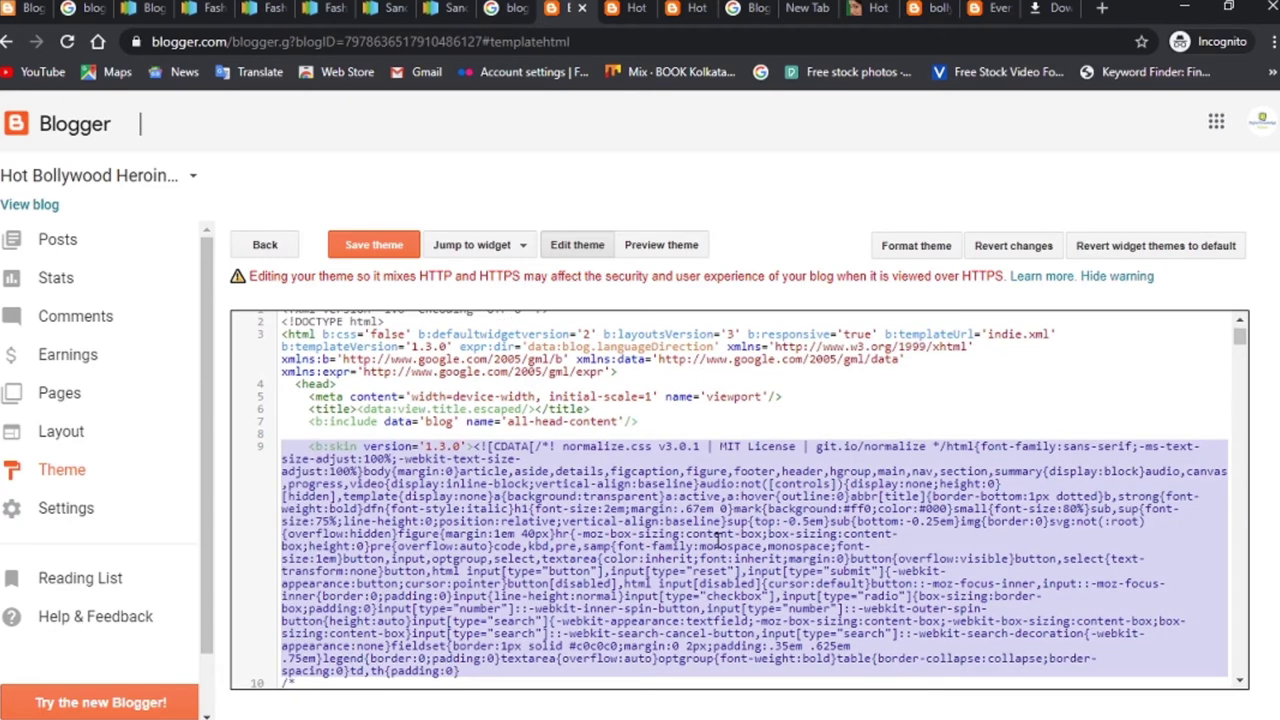
key("ctrl+a")
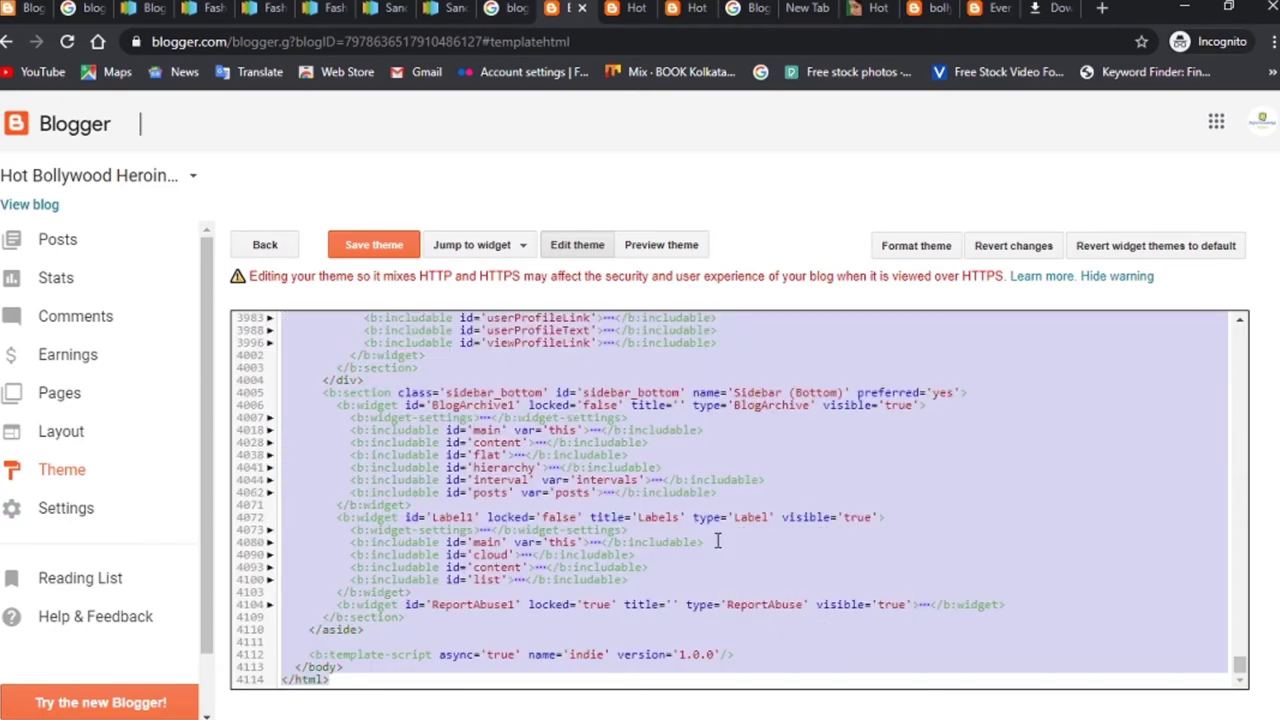
key("BackSpace")
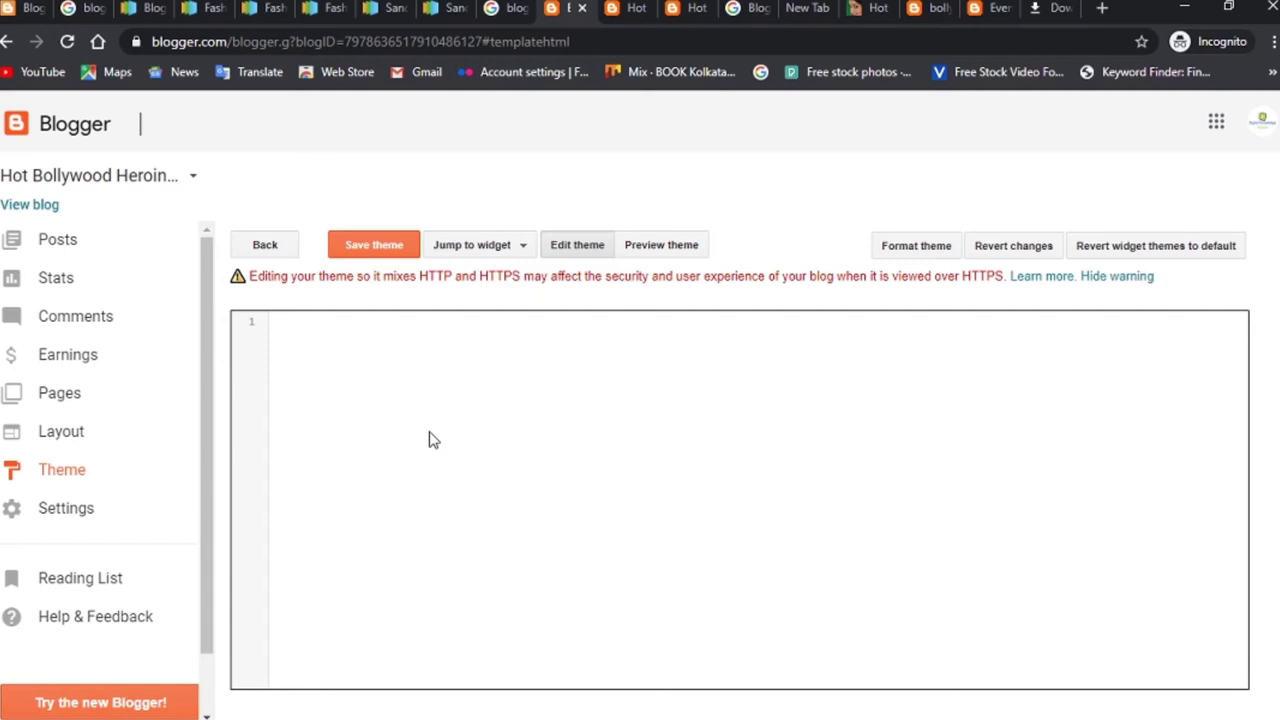
key("ctrl+v")
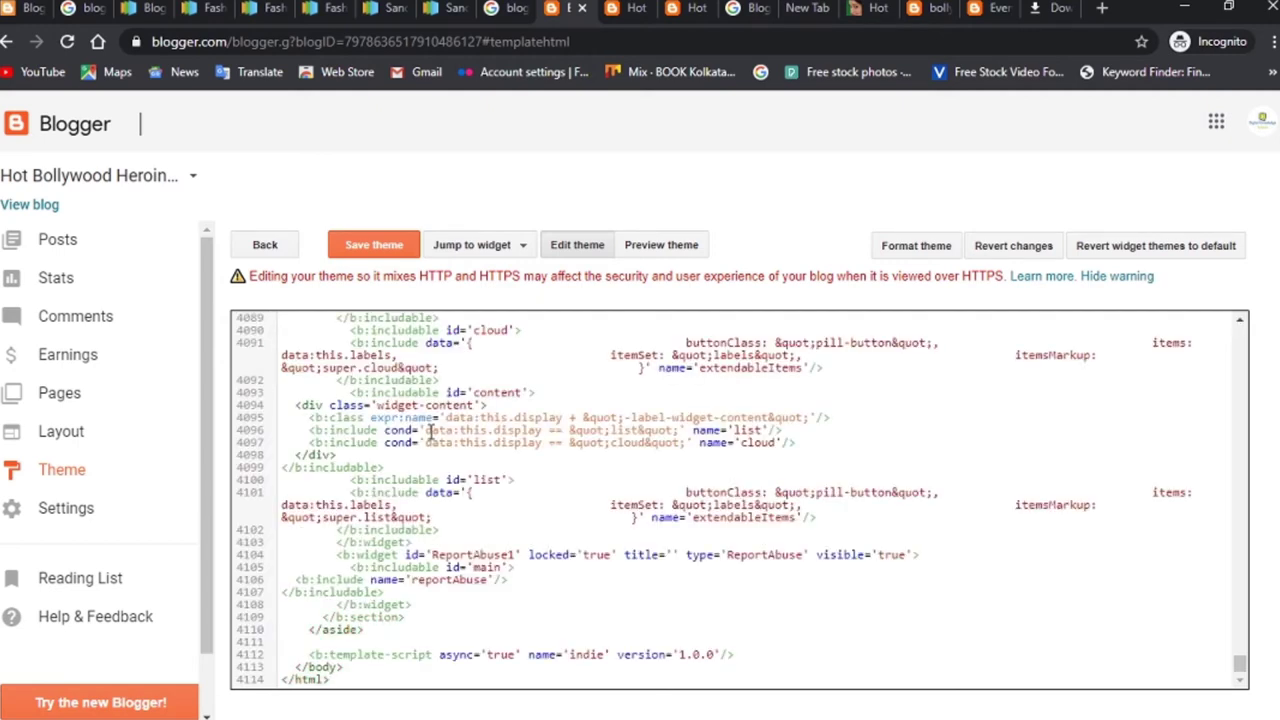
left_click(376, 247)
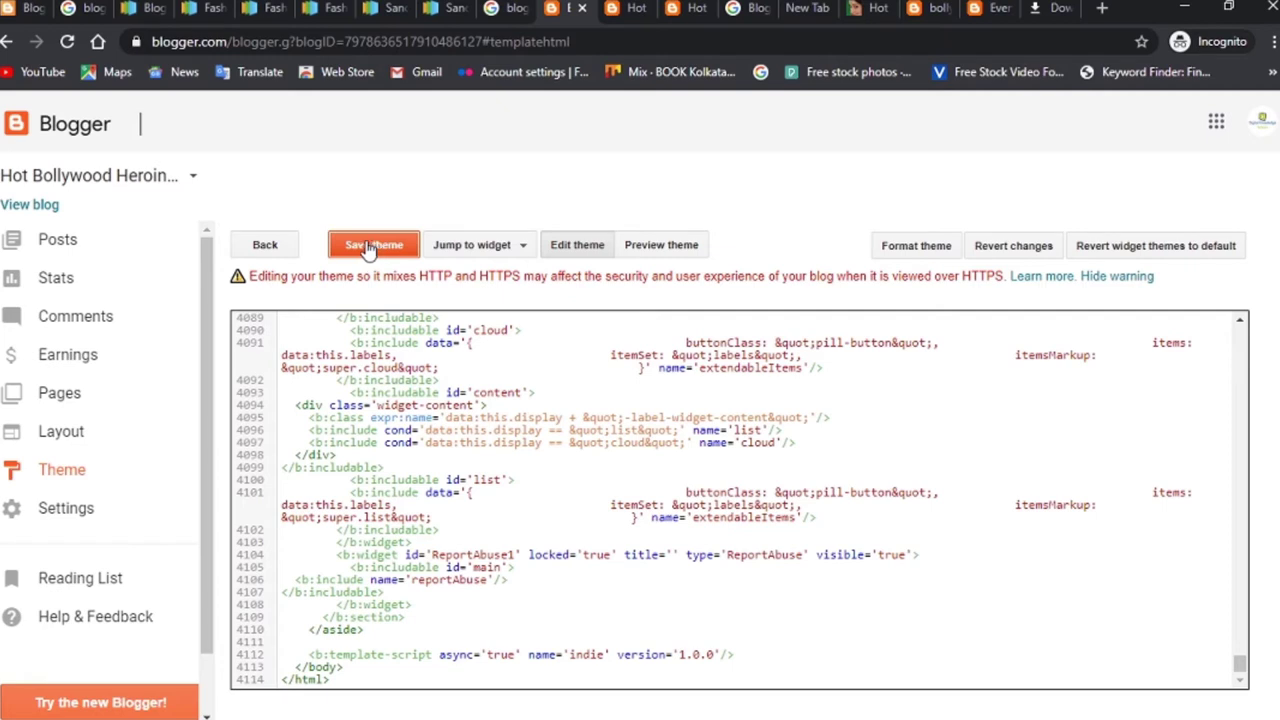
Open the live blog in another new tab to check the theme change, and return to the HTML editor
right_click(30, 210)
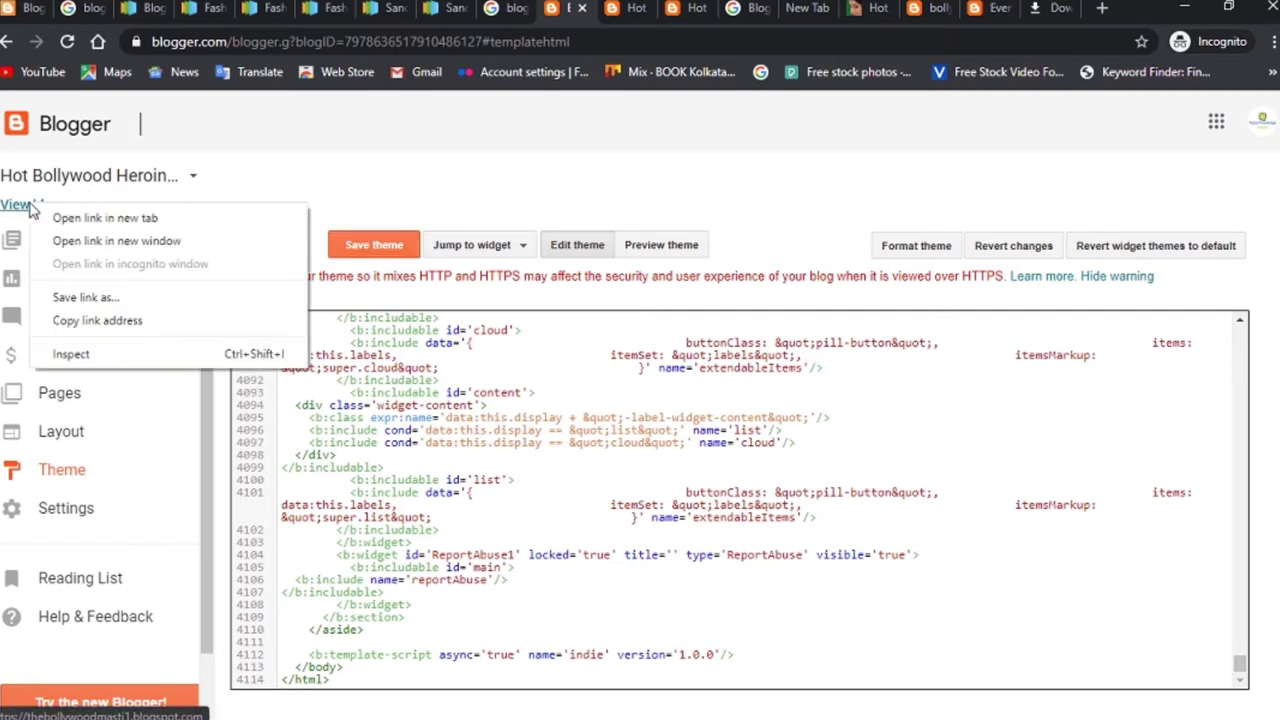
left_click(62, 218)
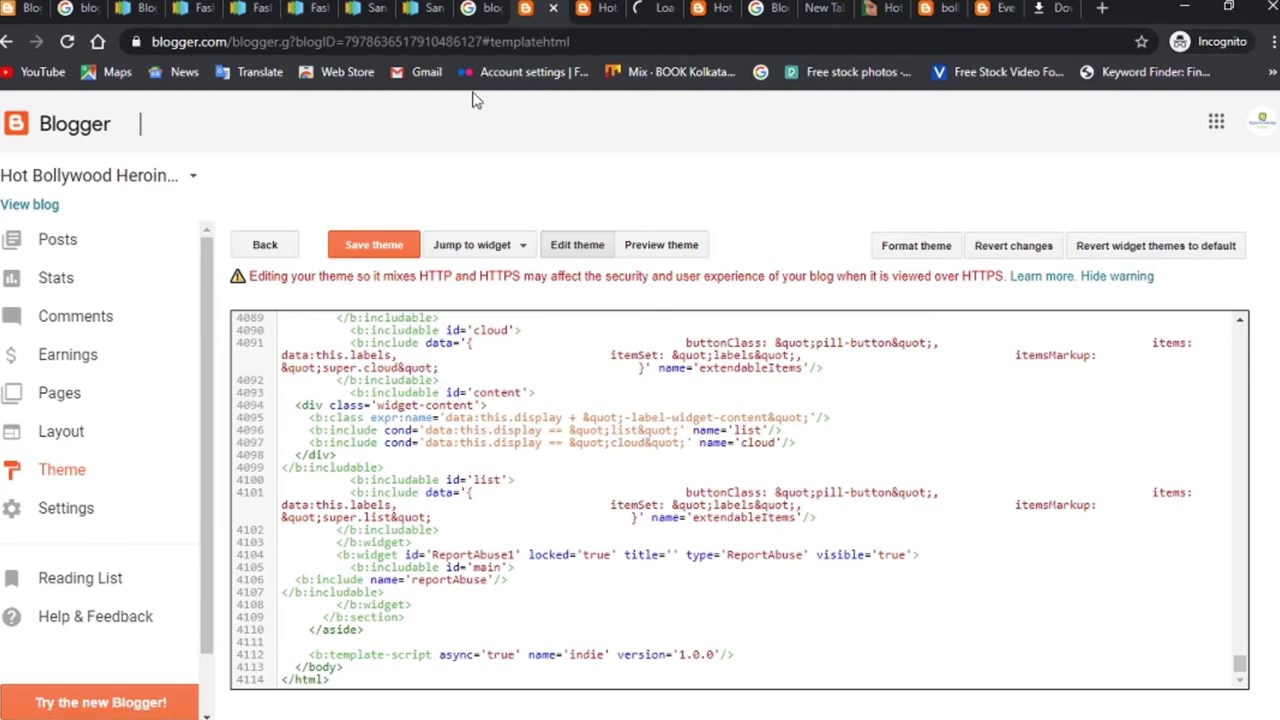
left_click(648, 9)
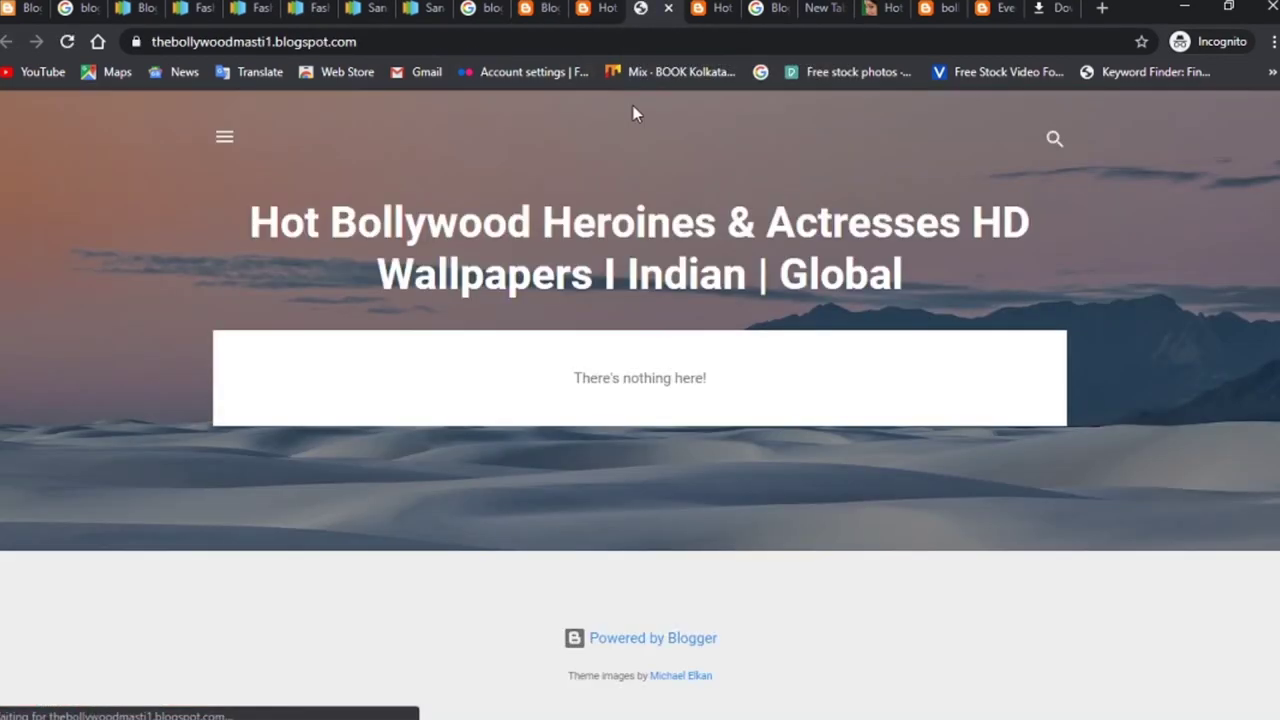
left_click(603, 12)
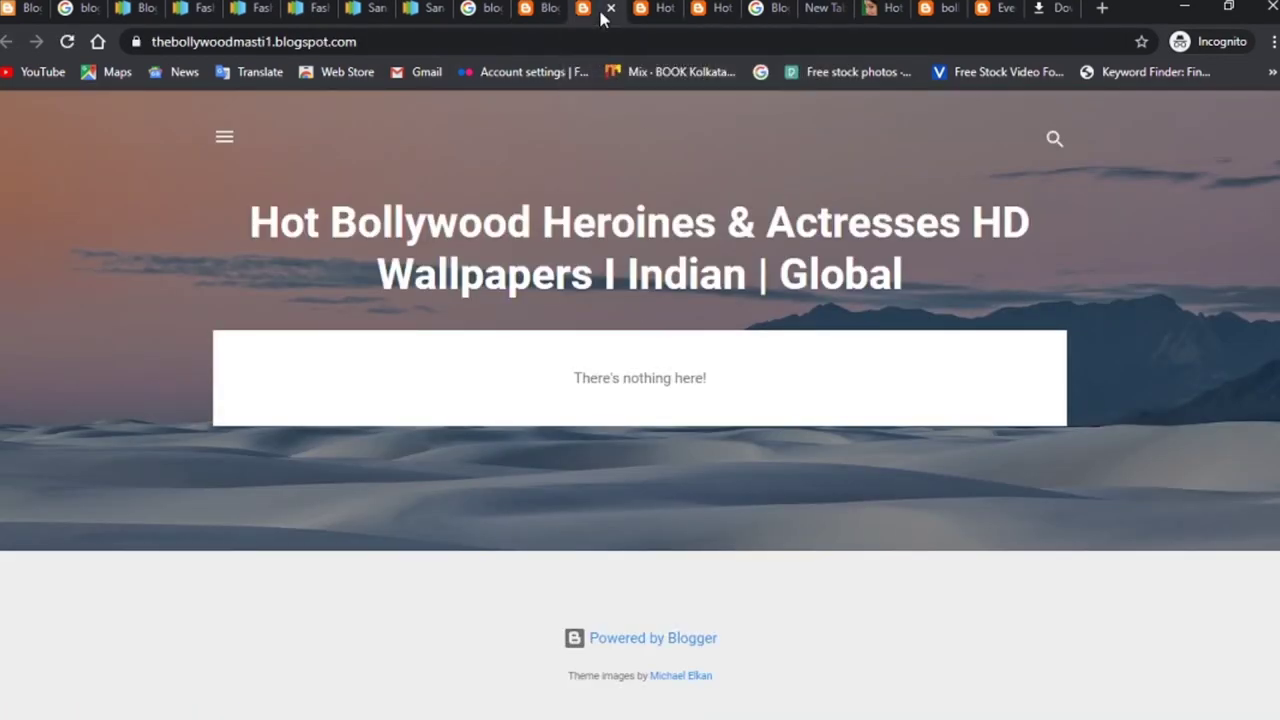
left_click(533, 10)
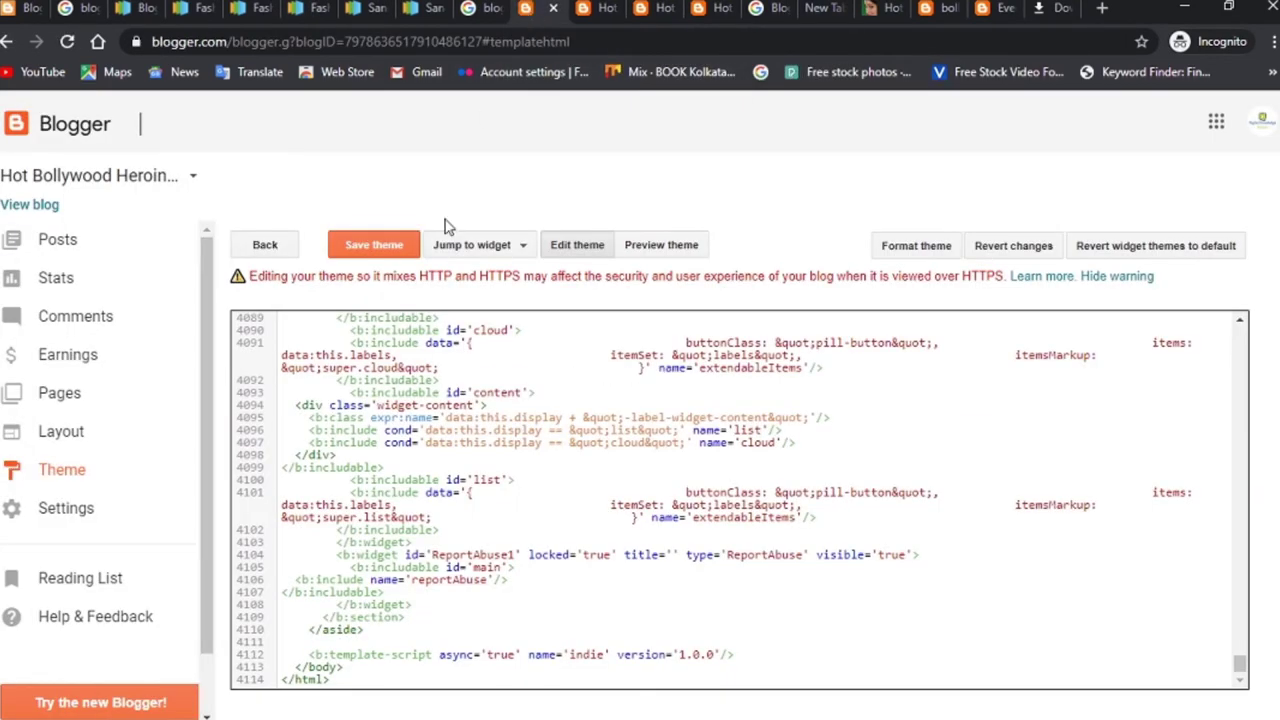
Save the theme again, preview it down to its footer within the HTML editor, and save it once more
left_click(362, 250)
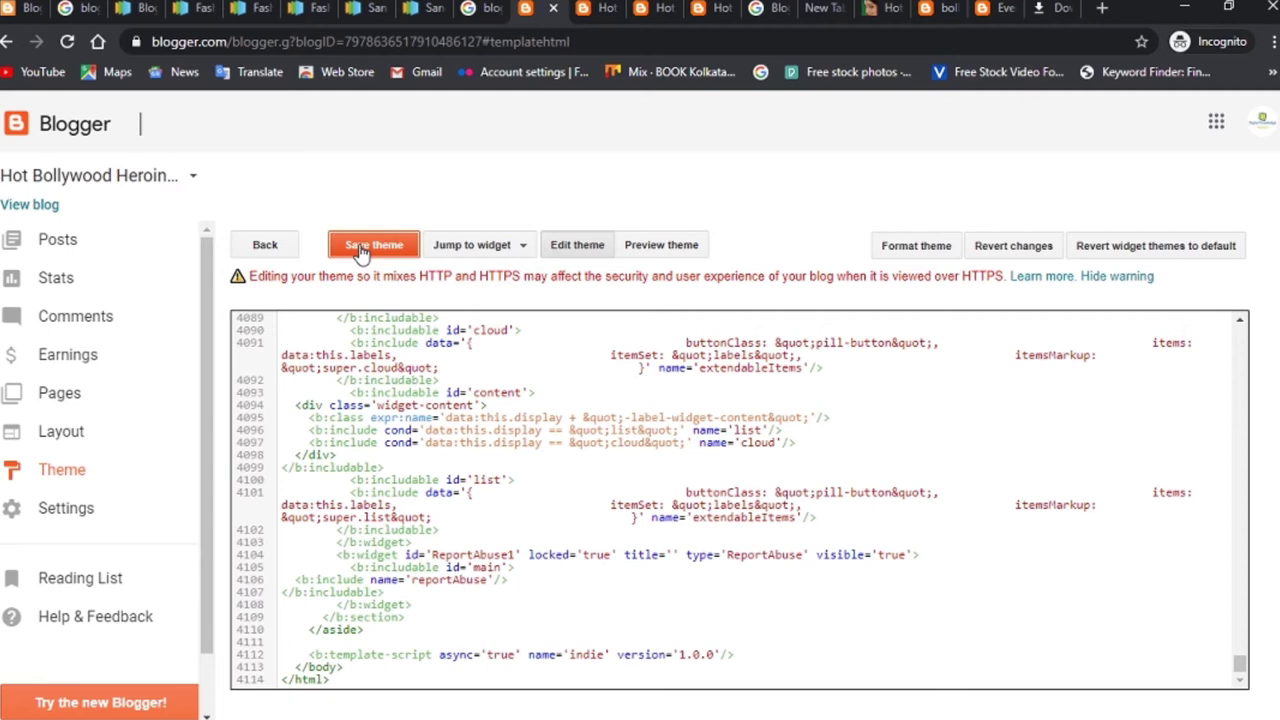
mouse_move(1087, 706)
left_click(659, 254)
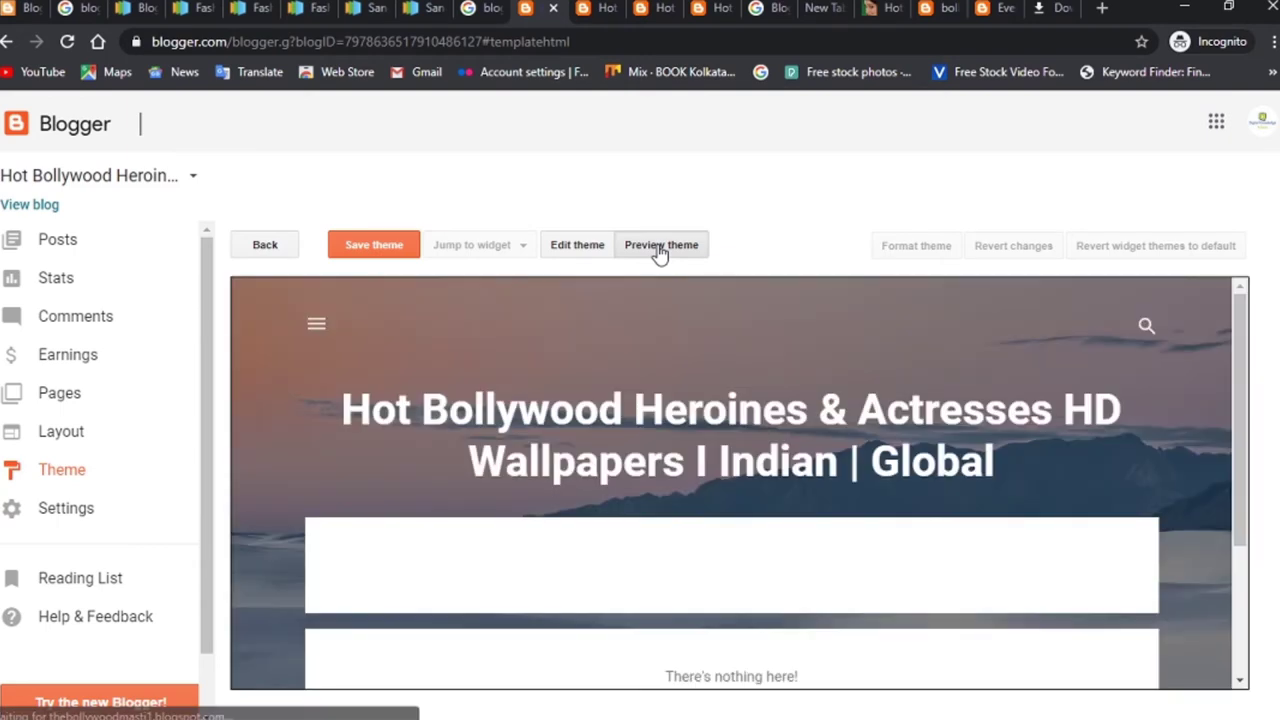
scroll(711, 428, "down", 2)
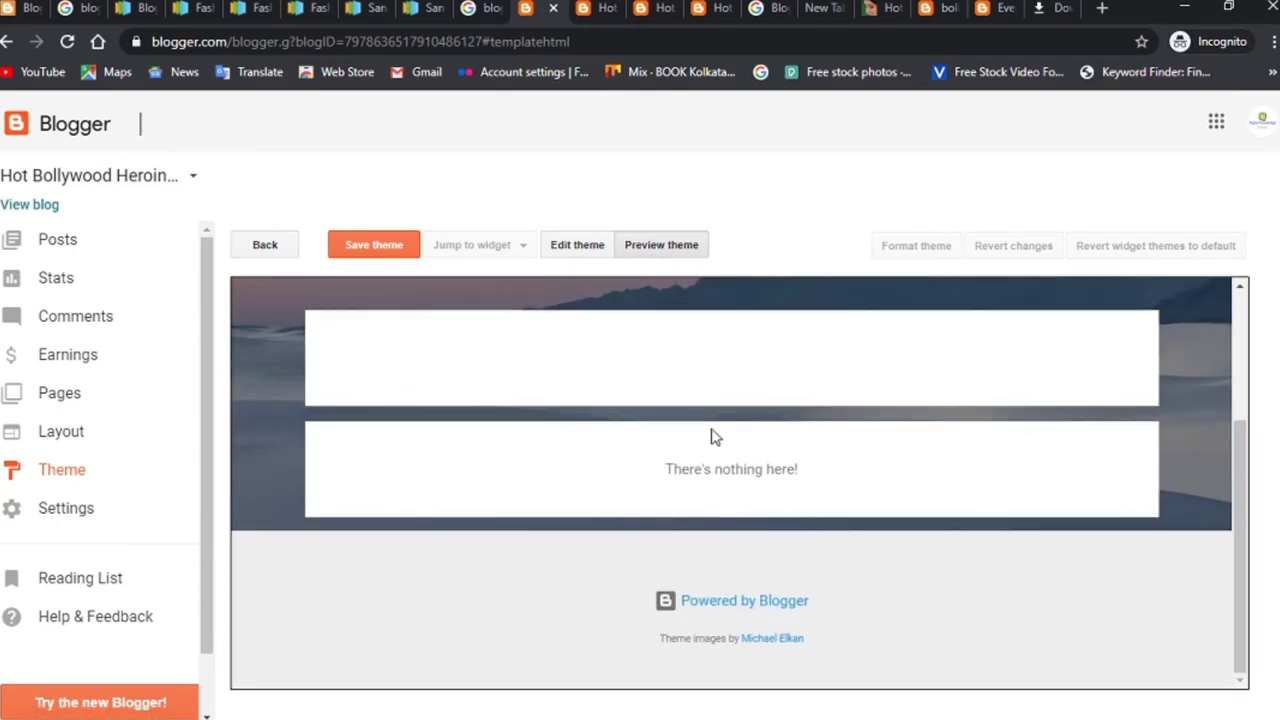
left_click(364, 250)
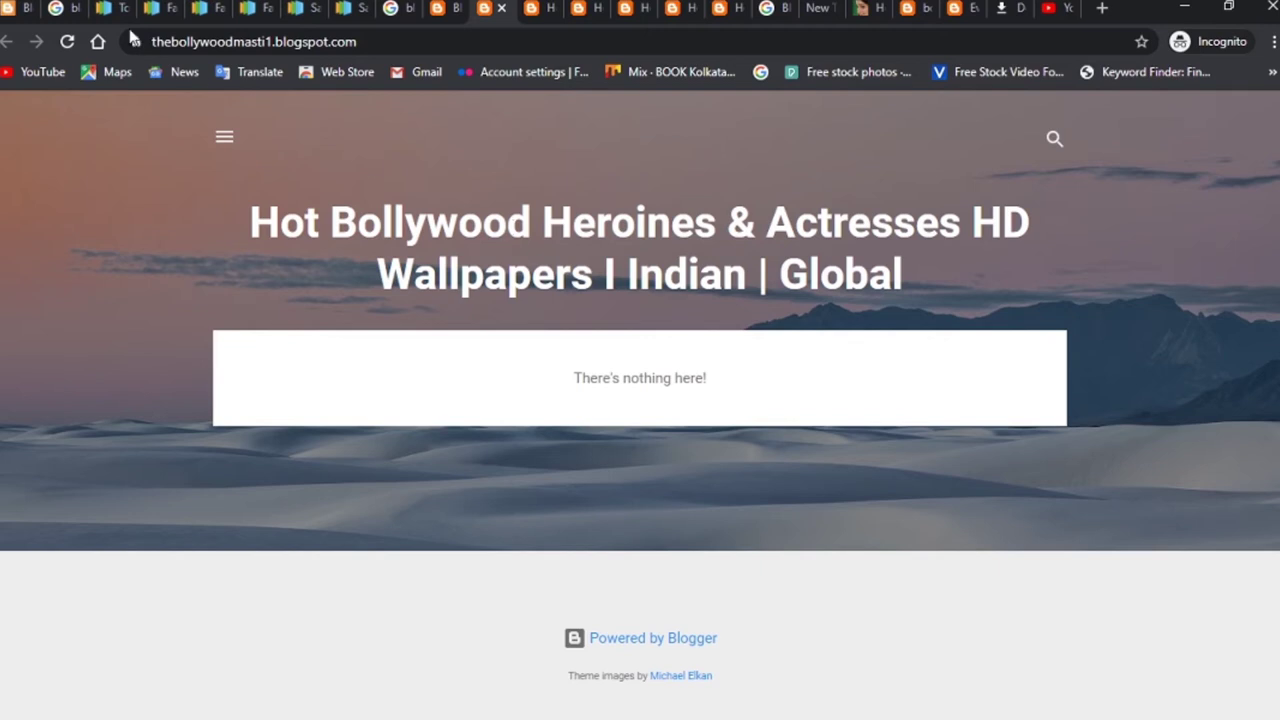
Reload the live blog, examine its header, sidebar, image strip and footer, and return to the theme's HTML editor
left_click(70, 43)
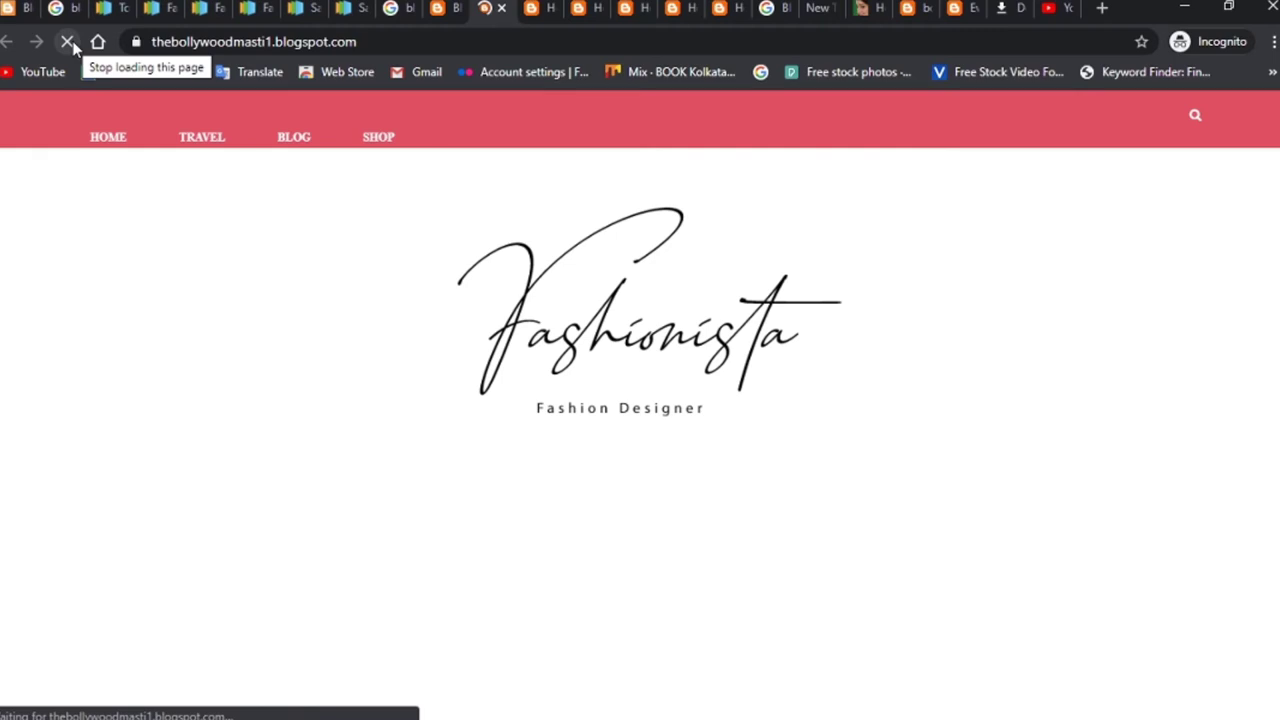
scroll(645, 533, "down", 3)
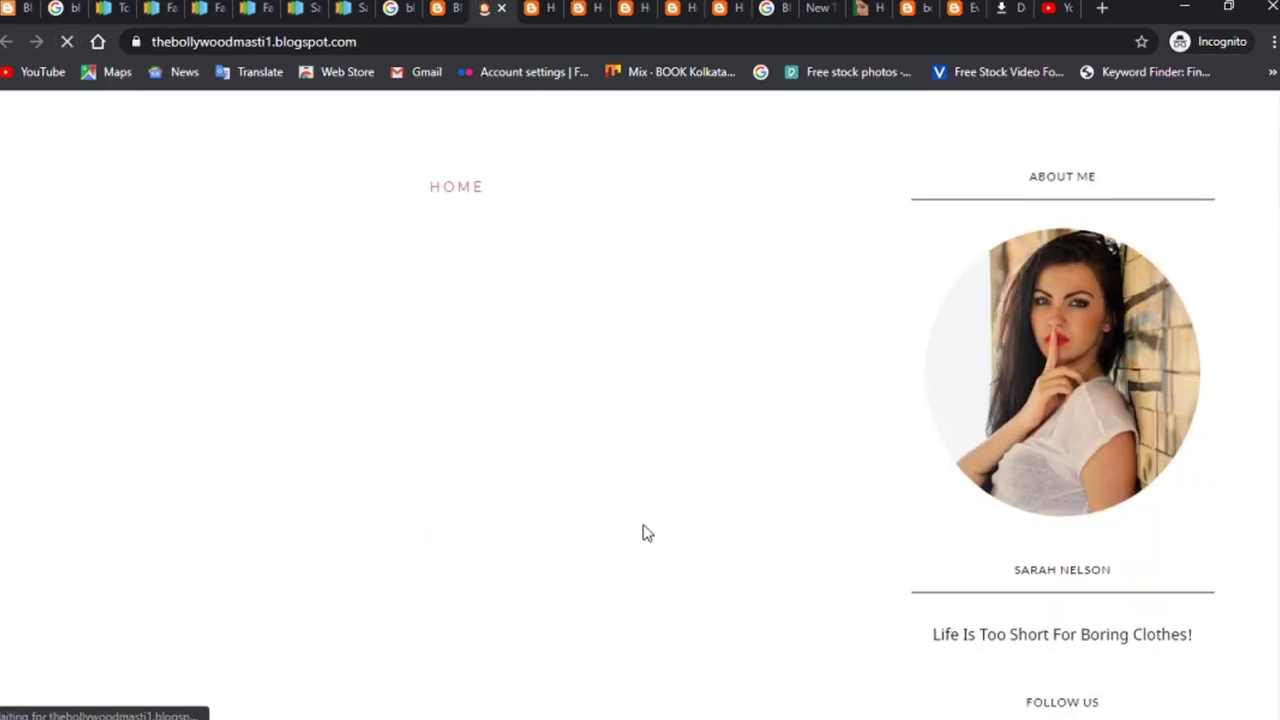
scroll(645, 533, "up", 3)
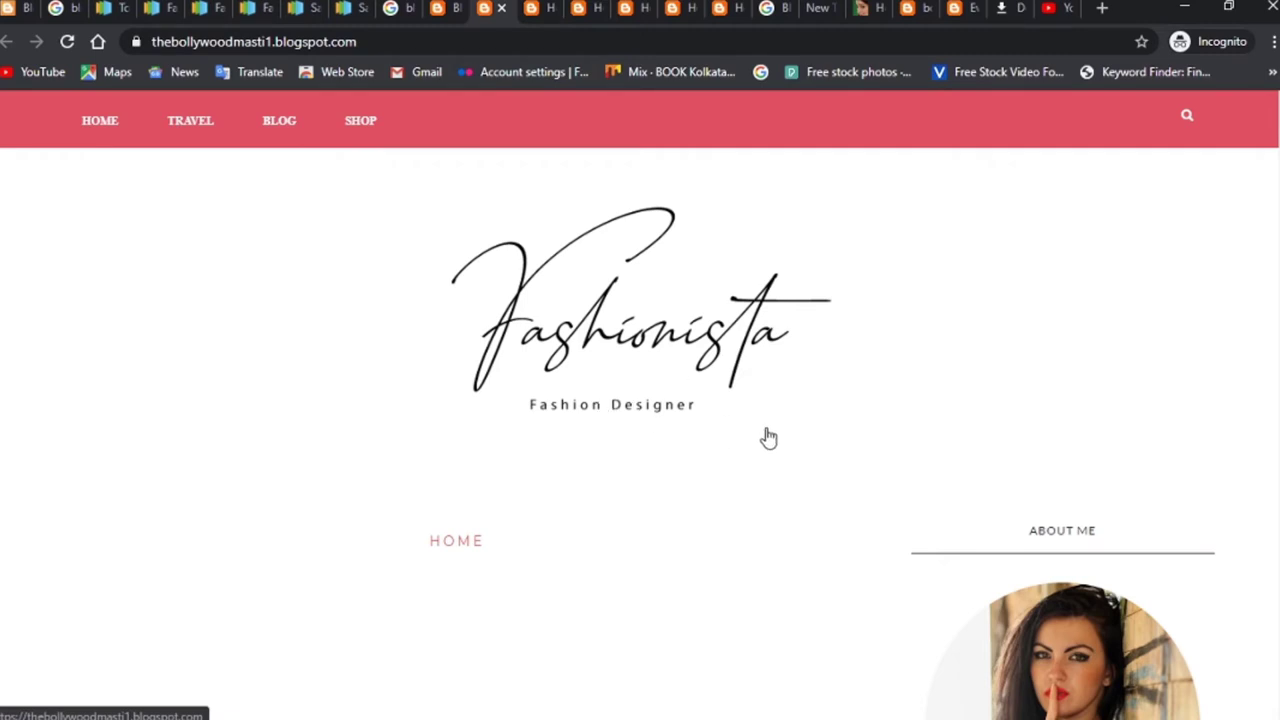
scroll(766, 437, "down", 2)
scroll(774, 629, "down", 4)
scroll(778, 615, "down", 7)
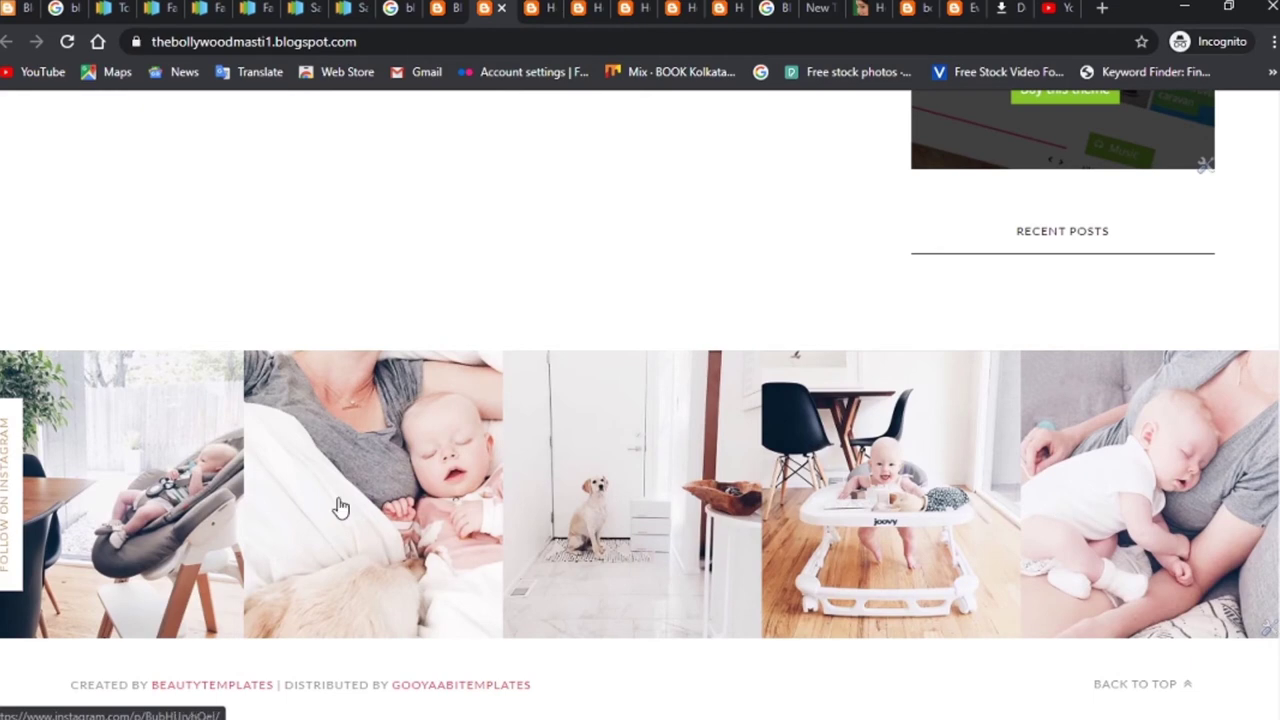
scroll(429, 286, "up", 15)
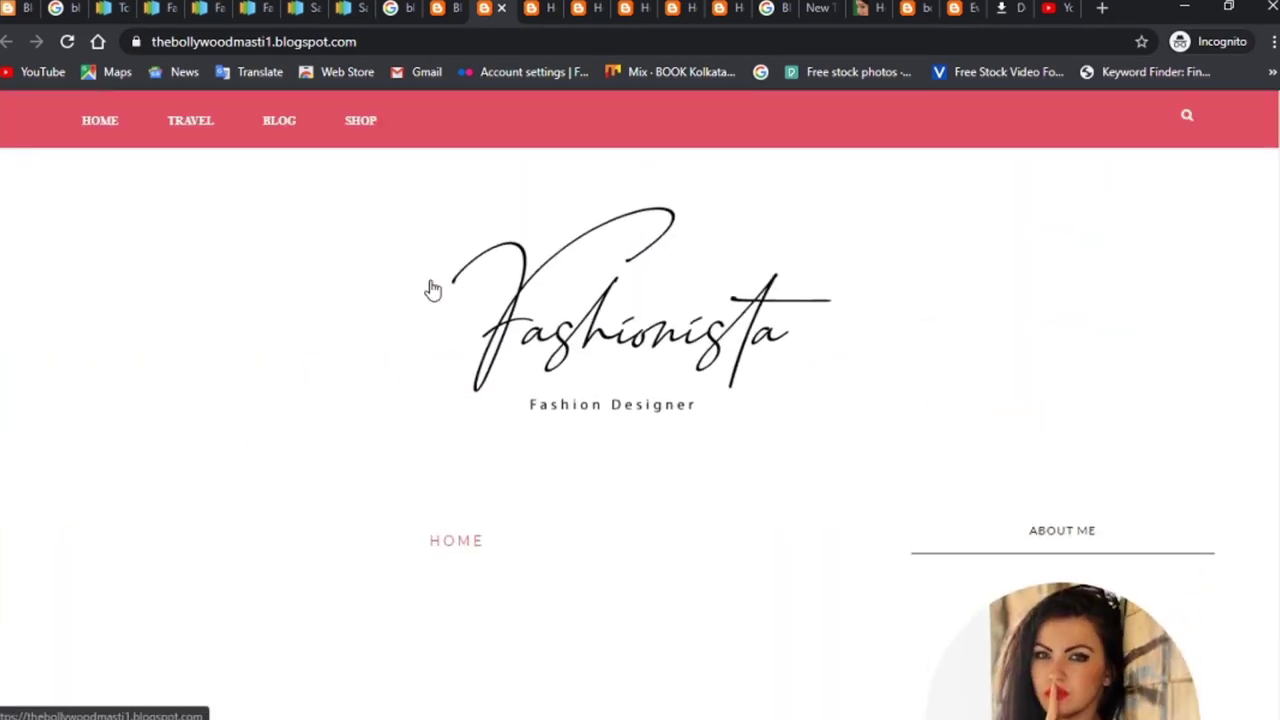
left_click(438, 8)
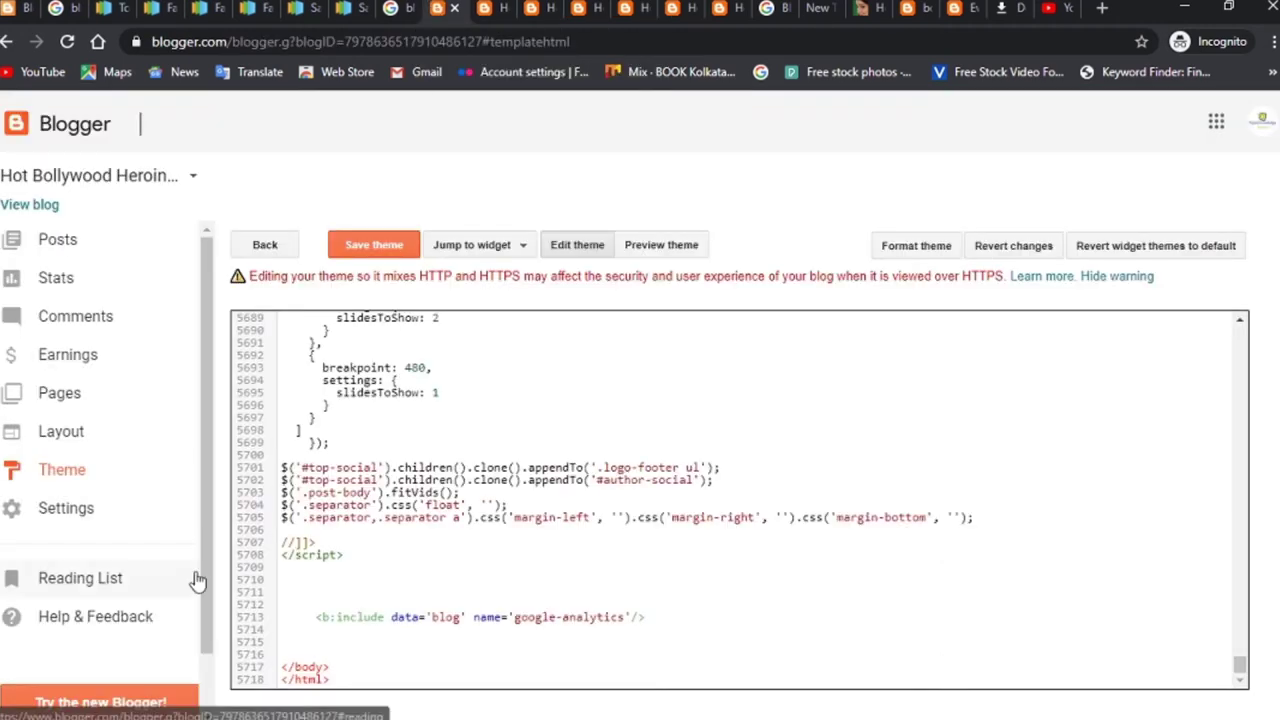
Open the live blog in a new tab, examine it down to its footer, and return to the theme's HTML editor
right_click(42, 205)
left_click(105, 220)
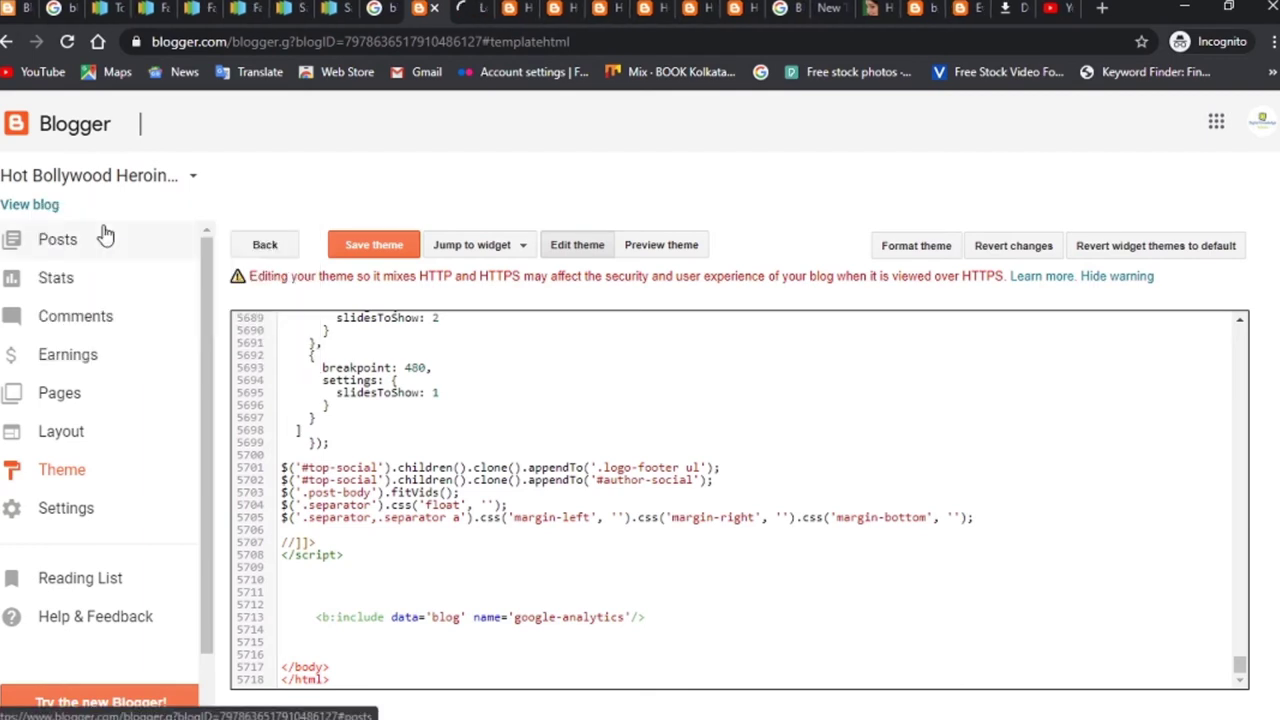
left_click(468, 8)
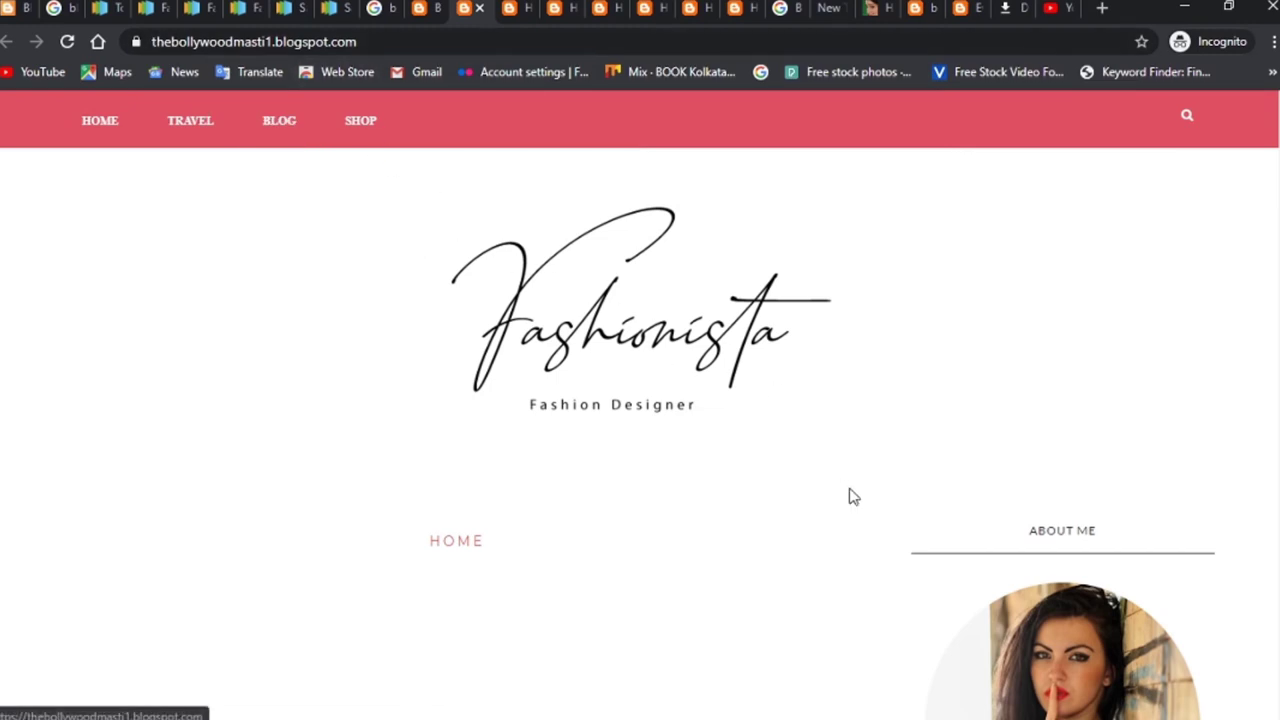
scroll(837, 420, "down", 13)
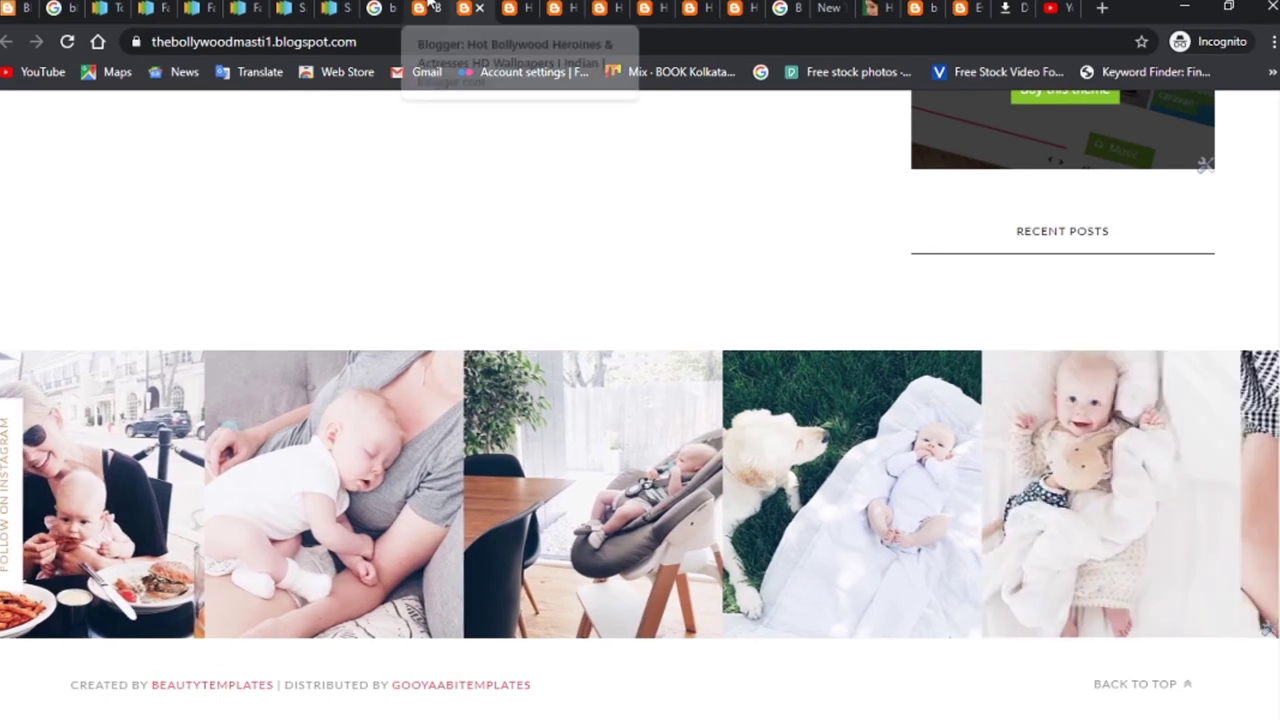
left_click(430, 8)
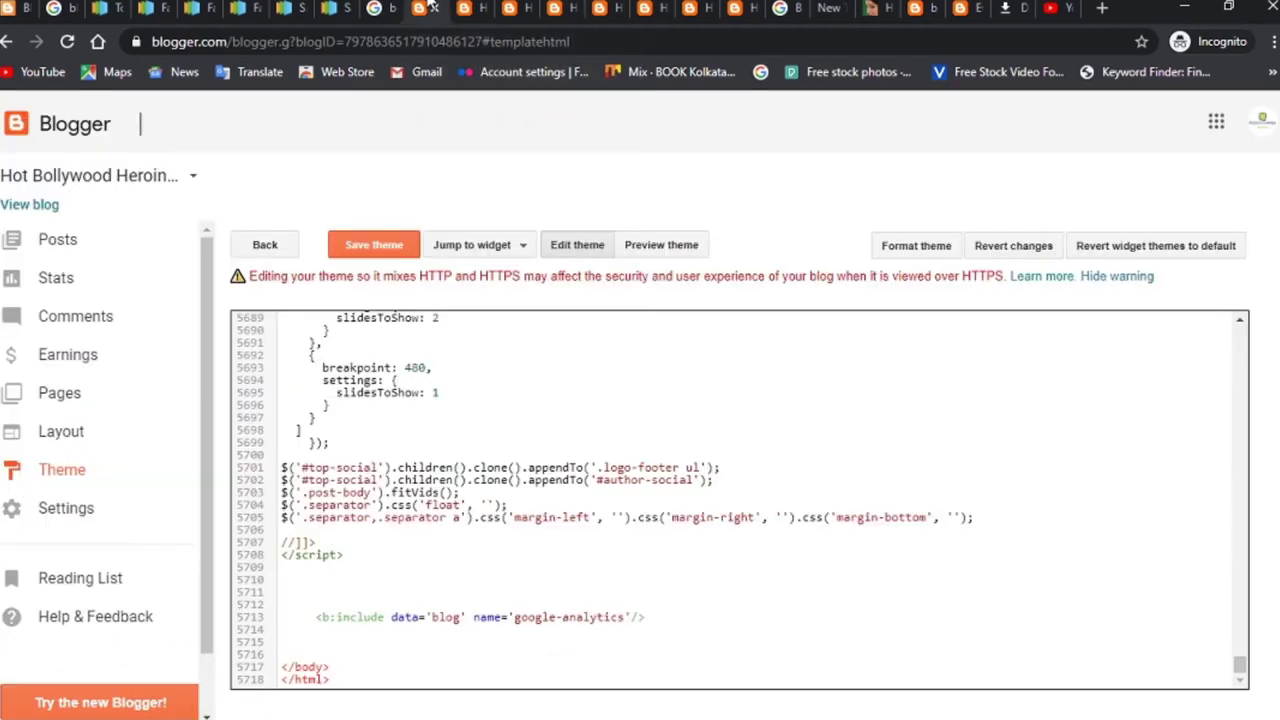
left_click(465, 10)
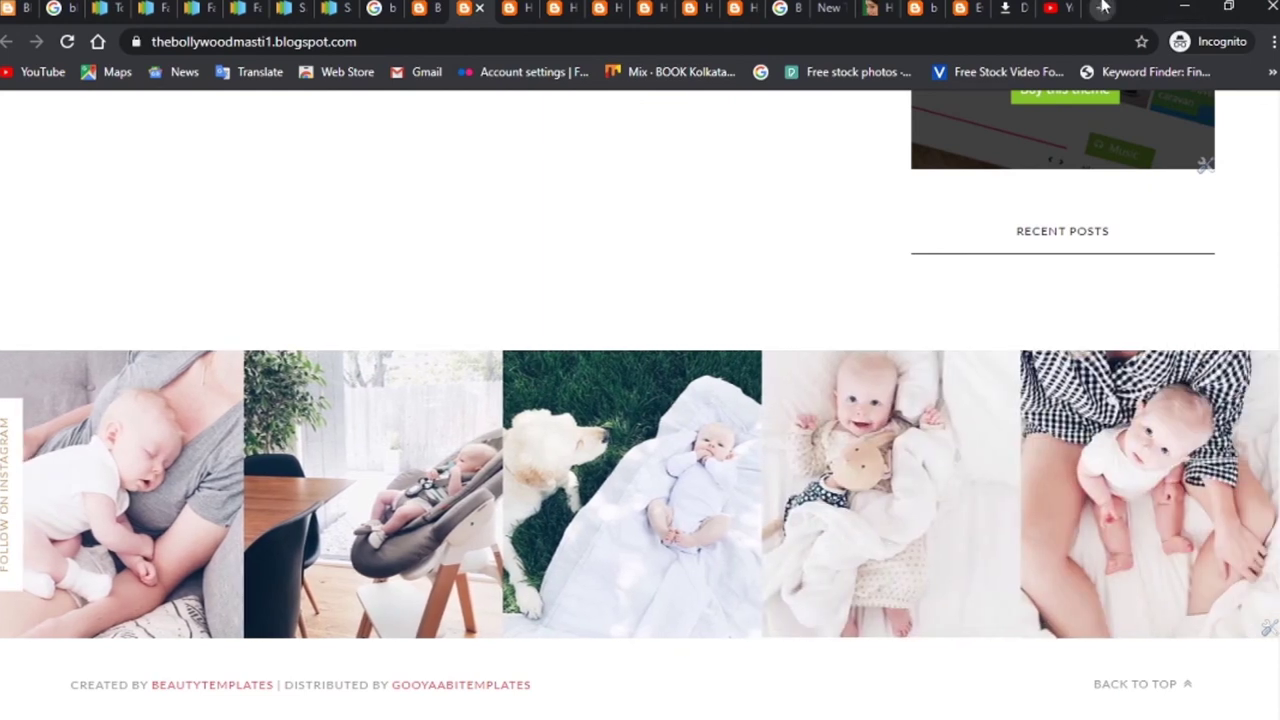
left_click(1103, 8)
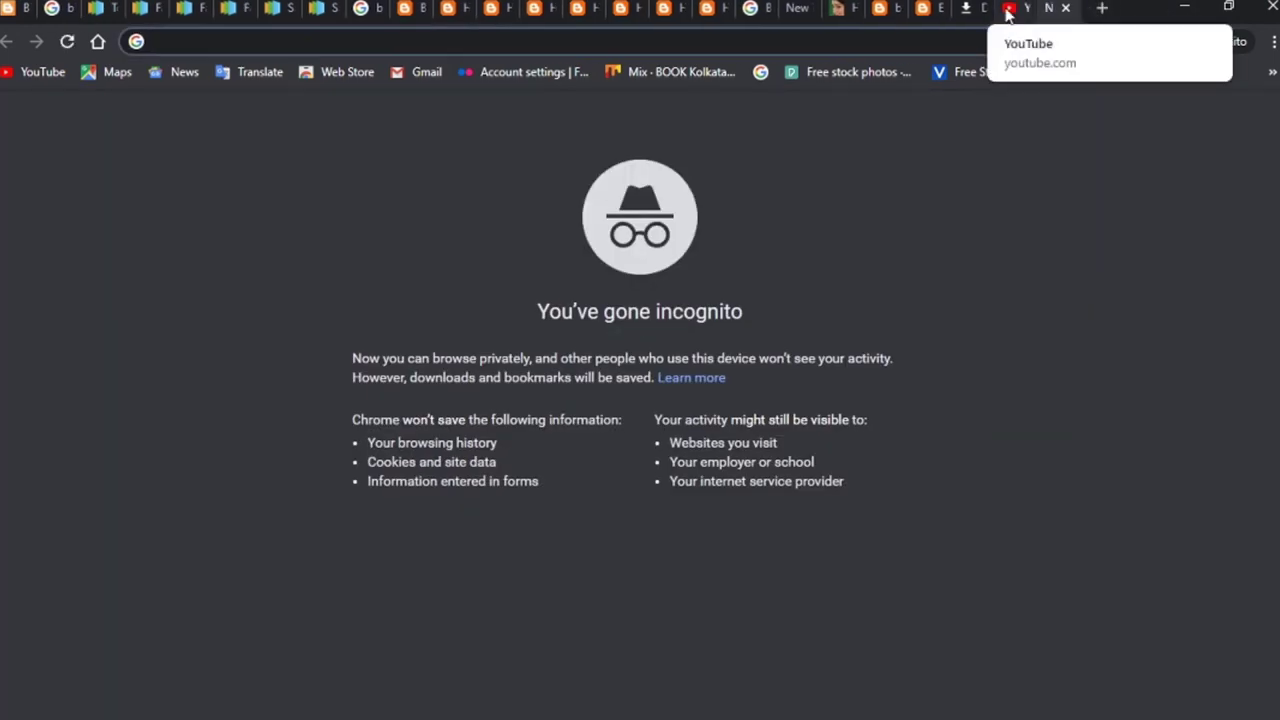
left_click(408, 9)
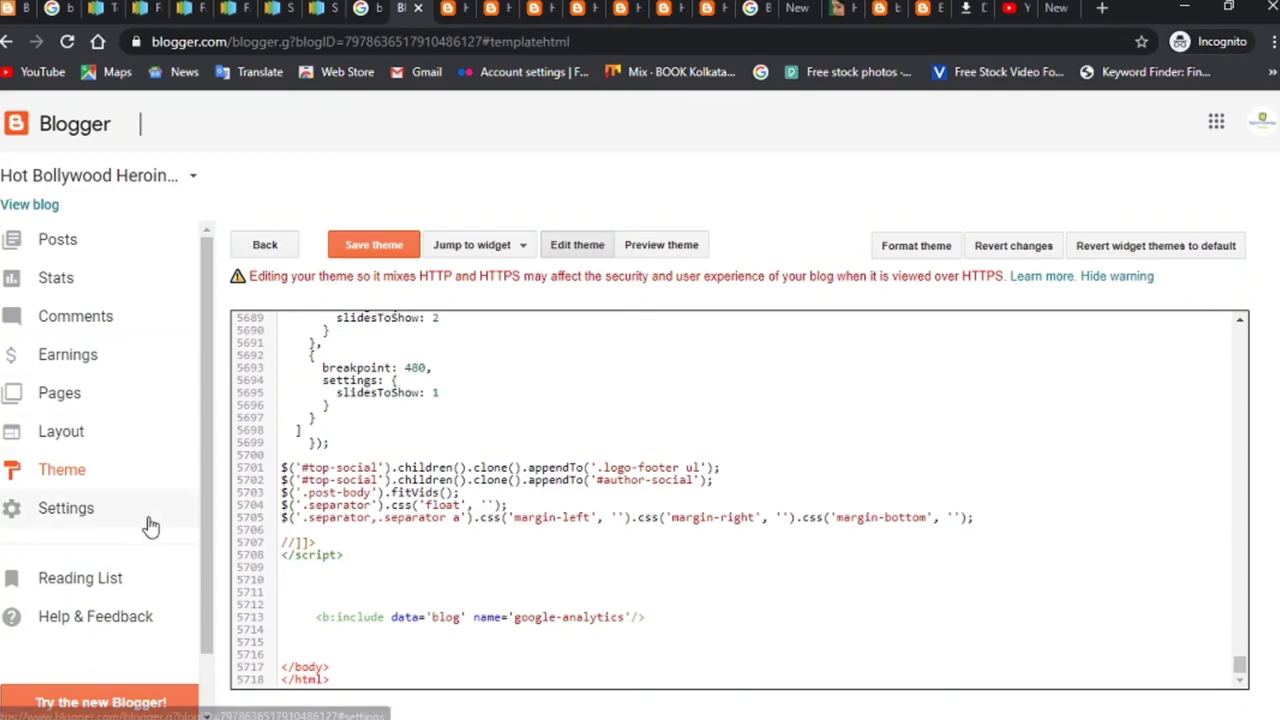
Try to set the blog's favicon in the layout using Digital Knowledge jpg.jpg and Digital Knowledge.png, and cancel the favicon dialog
left_click(75, 437)
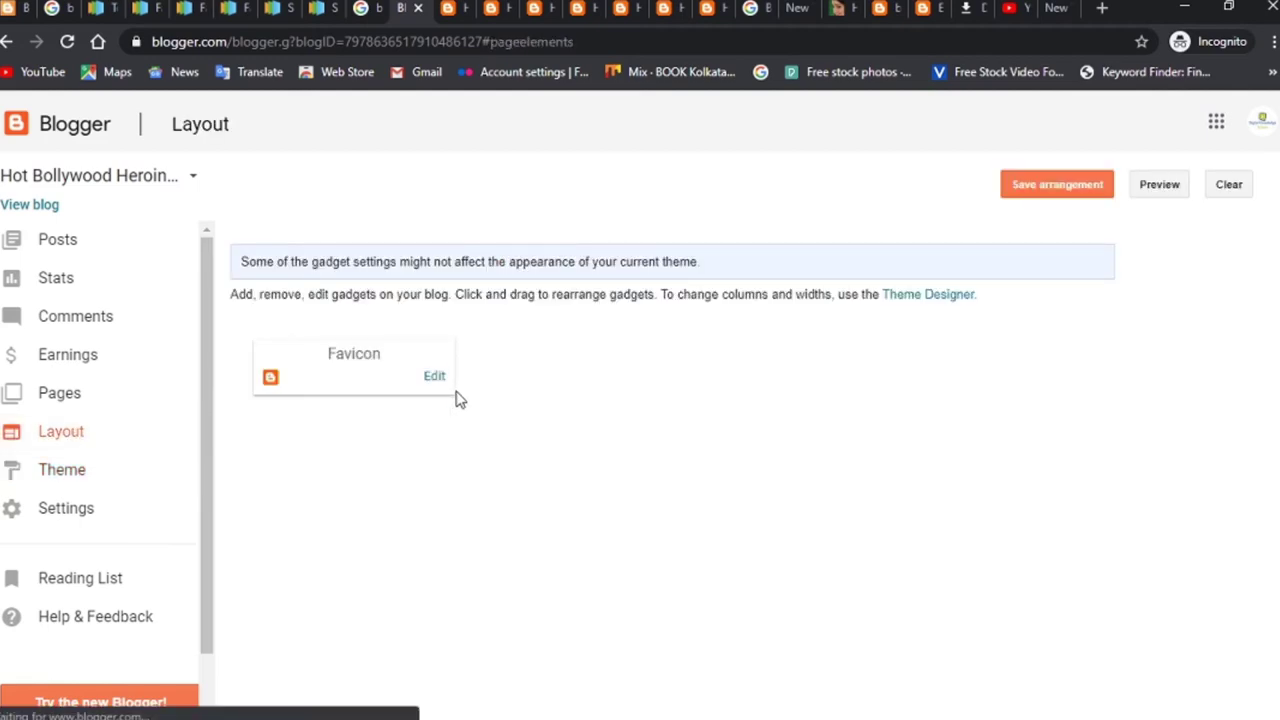
left_click(434, 380)
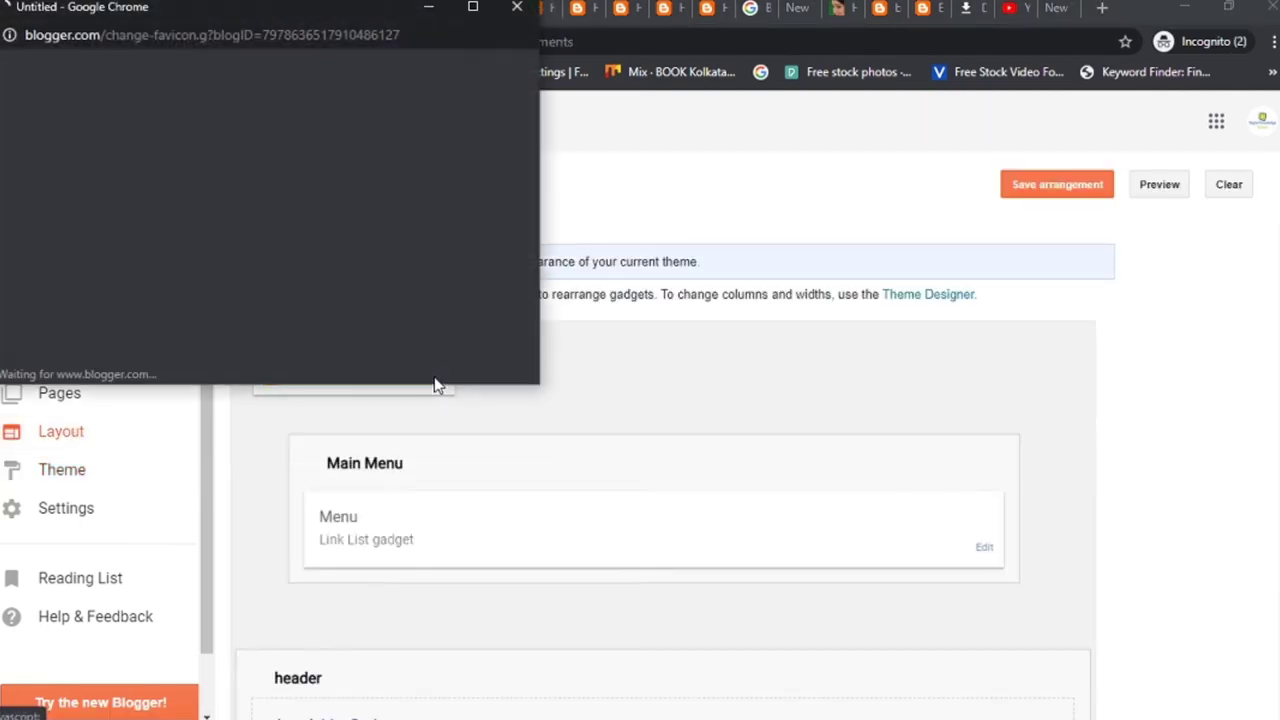
left_click(76, 271)
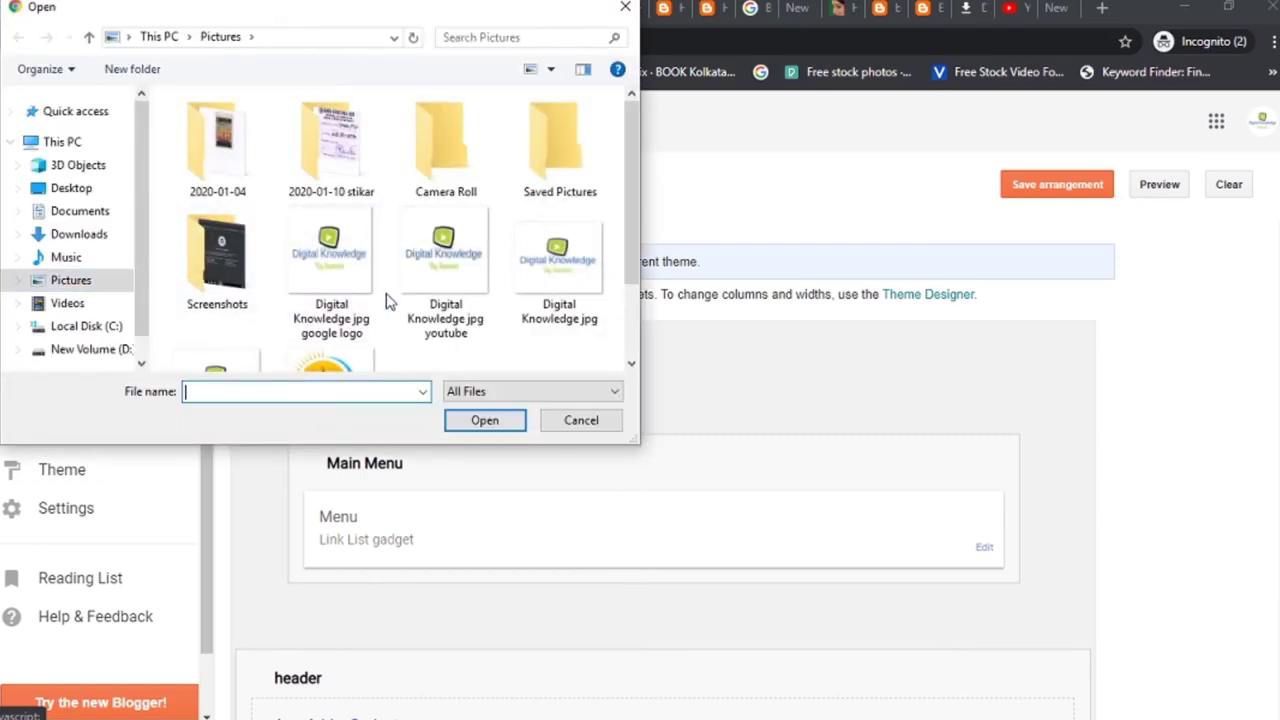
double_click(566, 268)
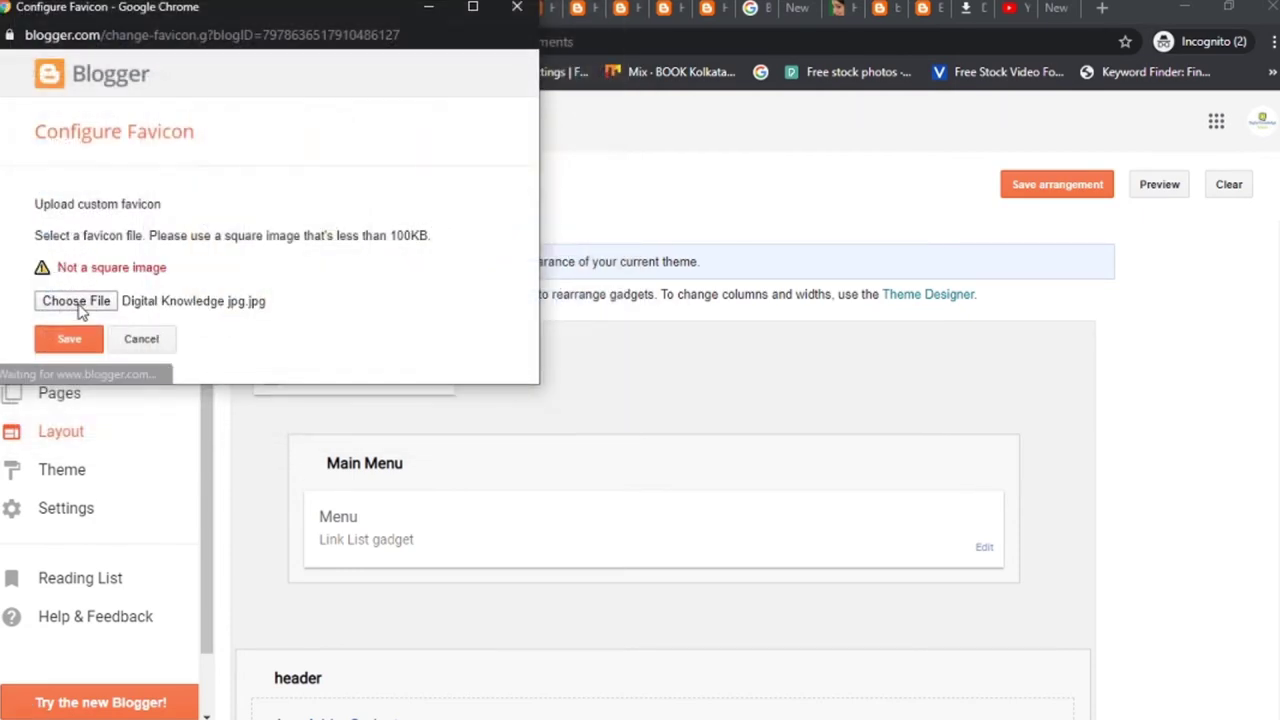
left_click(78, 302)
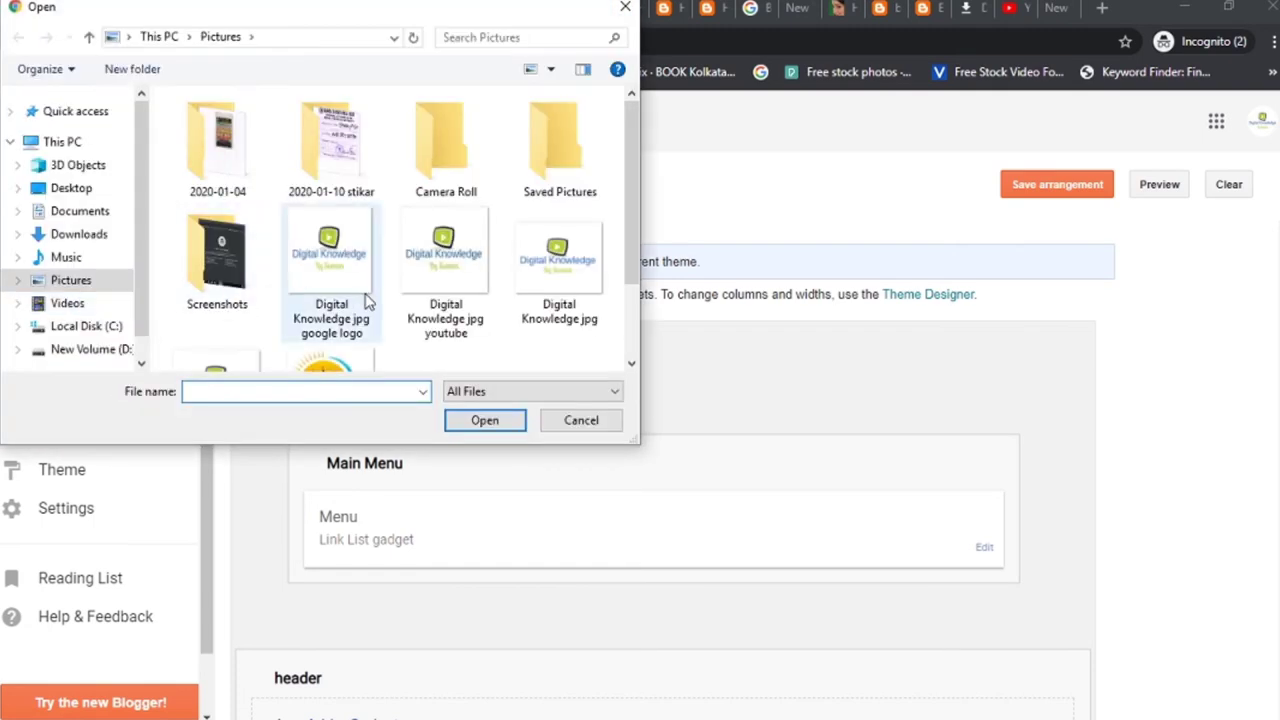
double_click(228, 363)
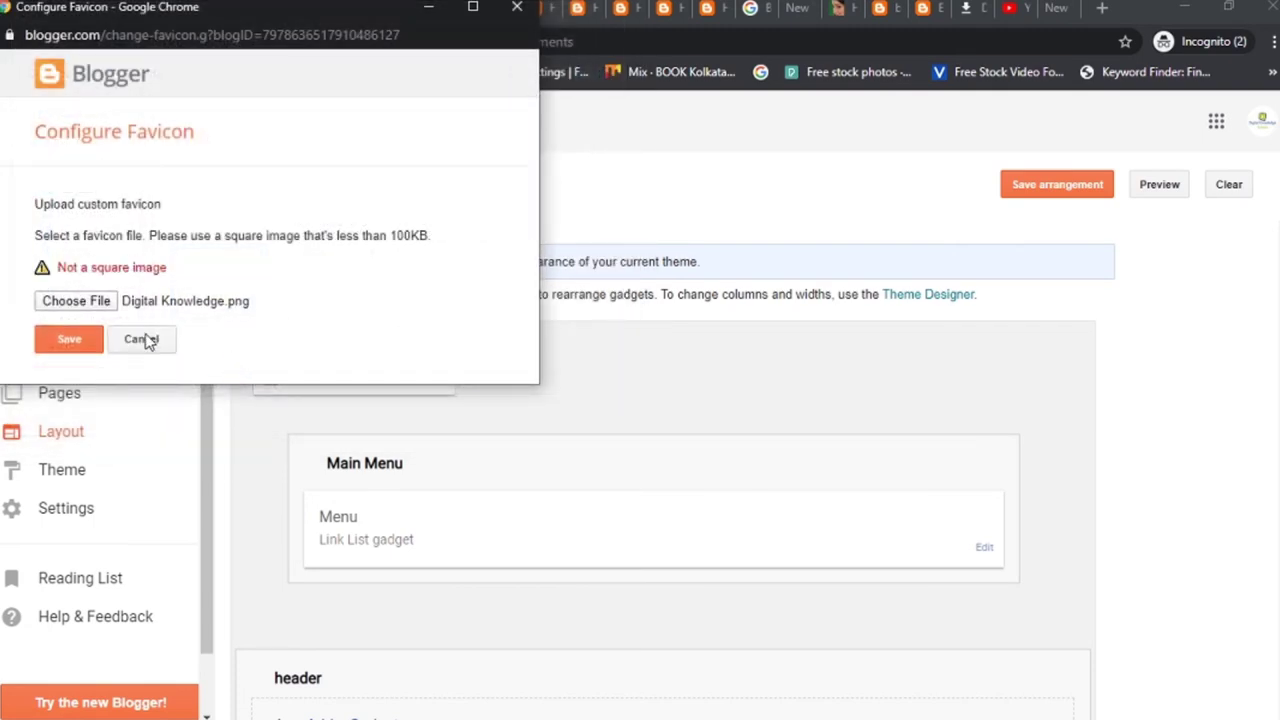
left_click(141, 339)
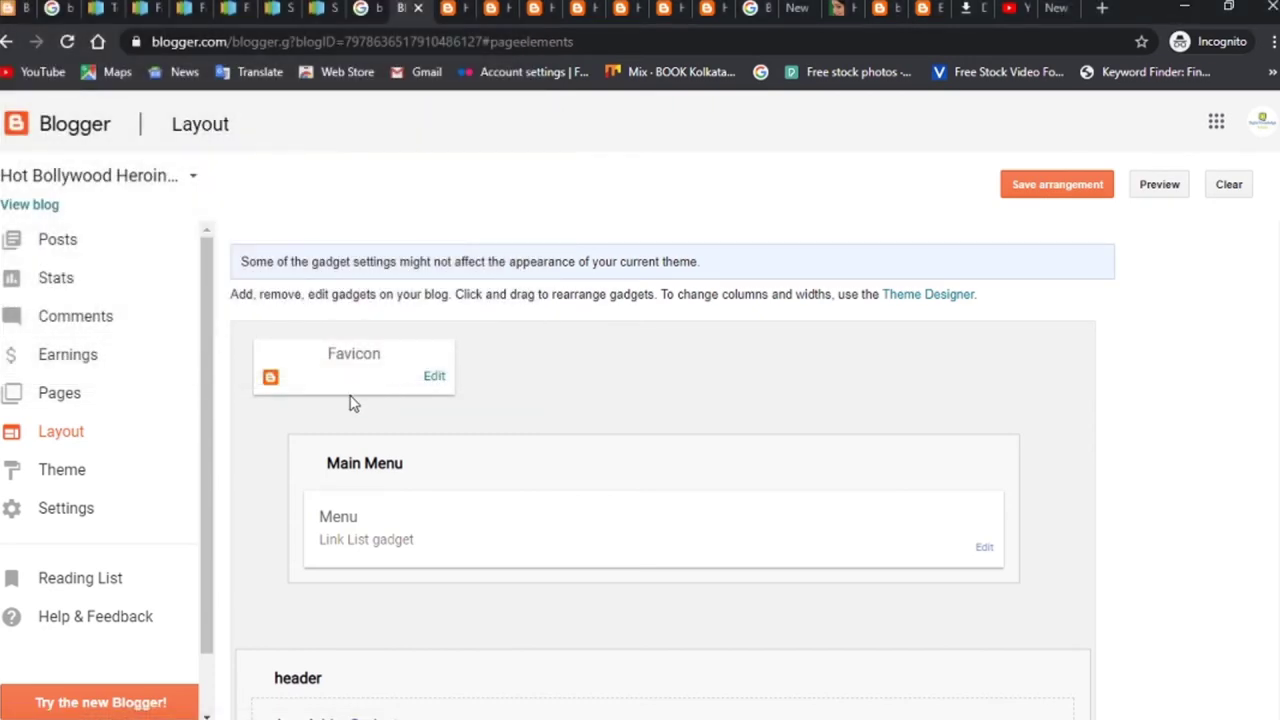
Try to upload the Gangasagar tourism logo JPG as the blog's favicon, and cancel the favicon dialog
left_click(444, 380)
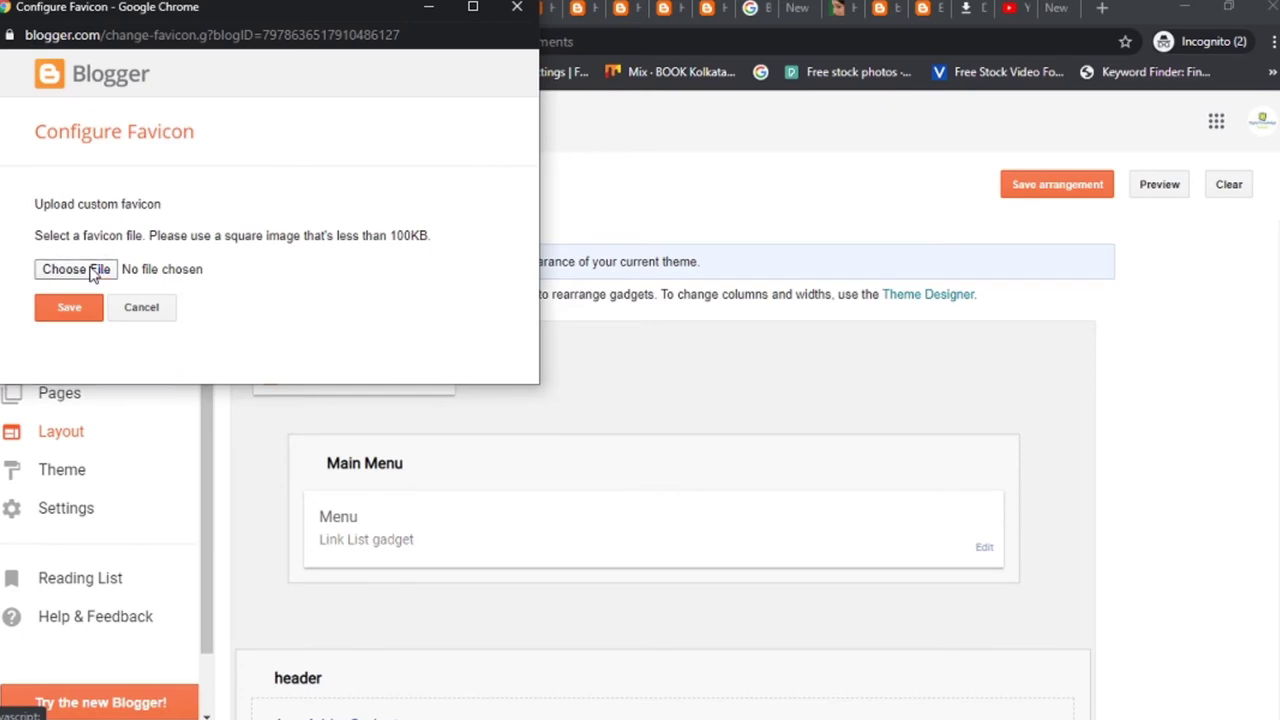
left_click(92, 272)
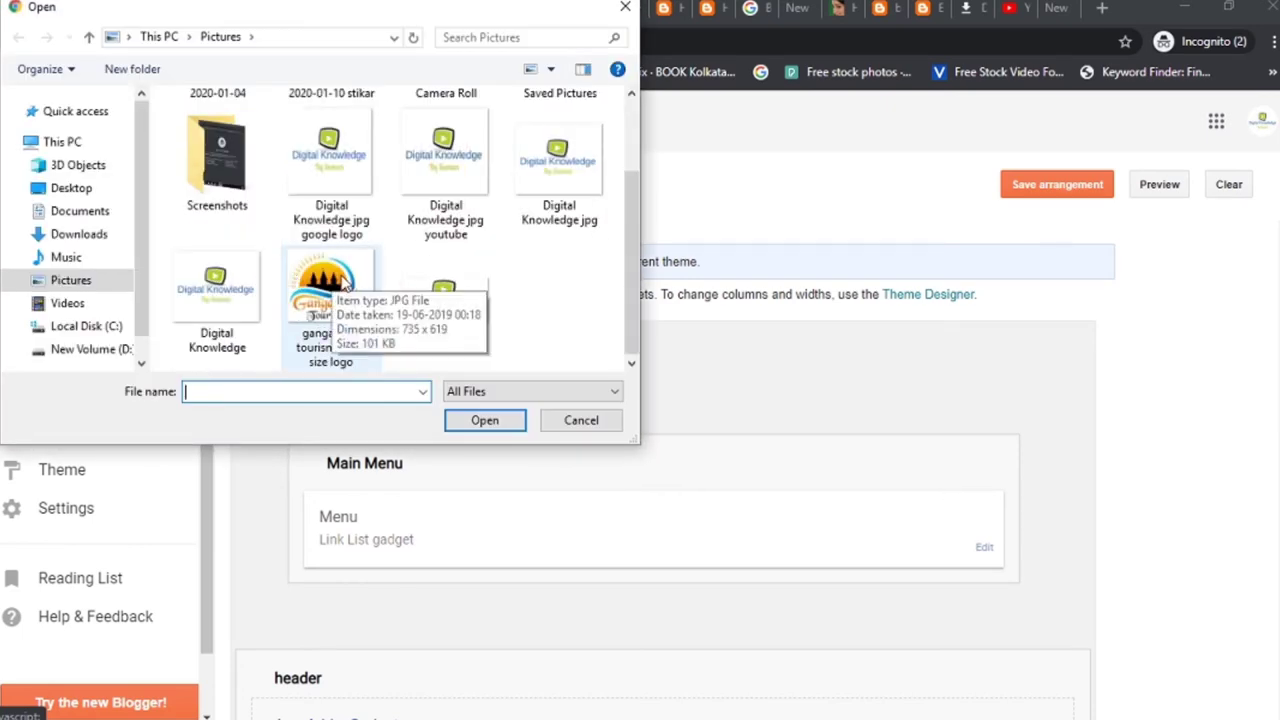
double_click(340, 283)
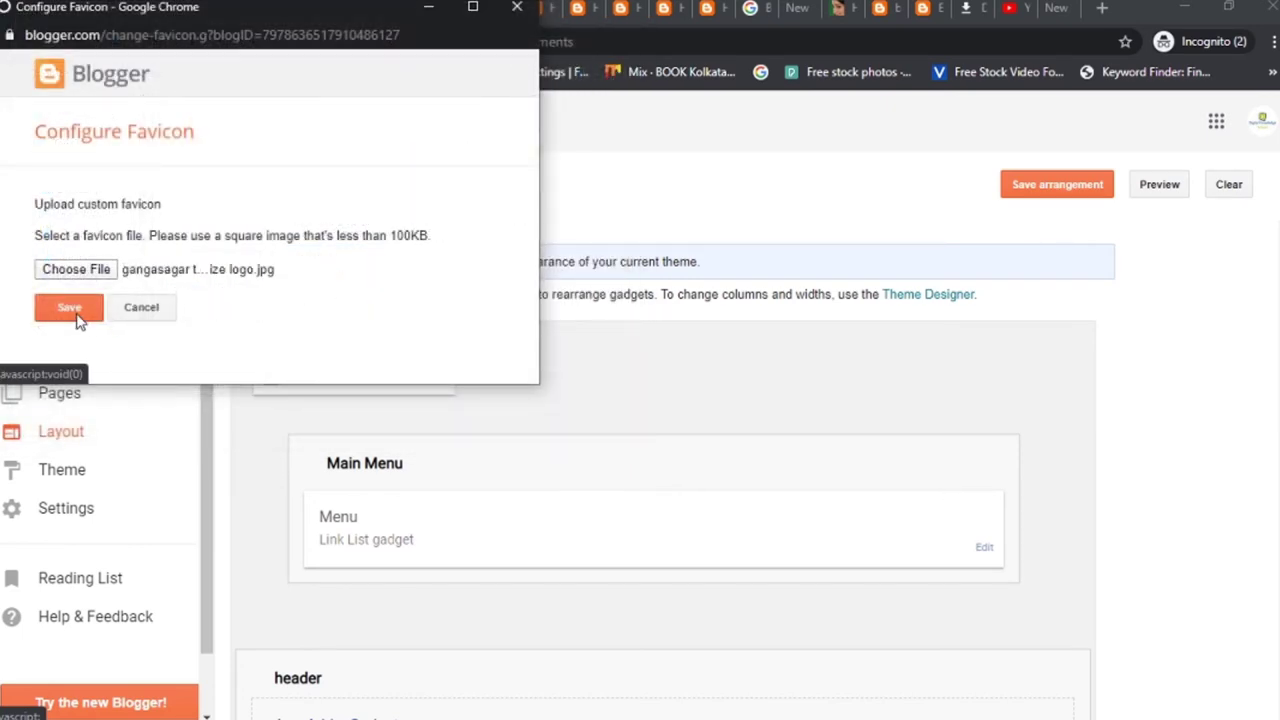
left_click(69, 308)
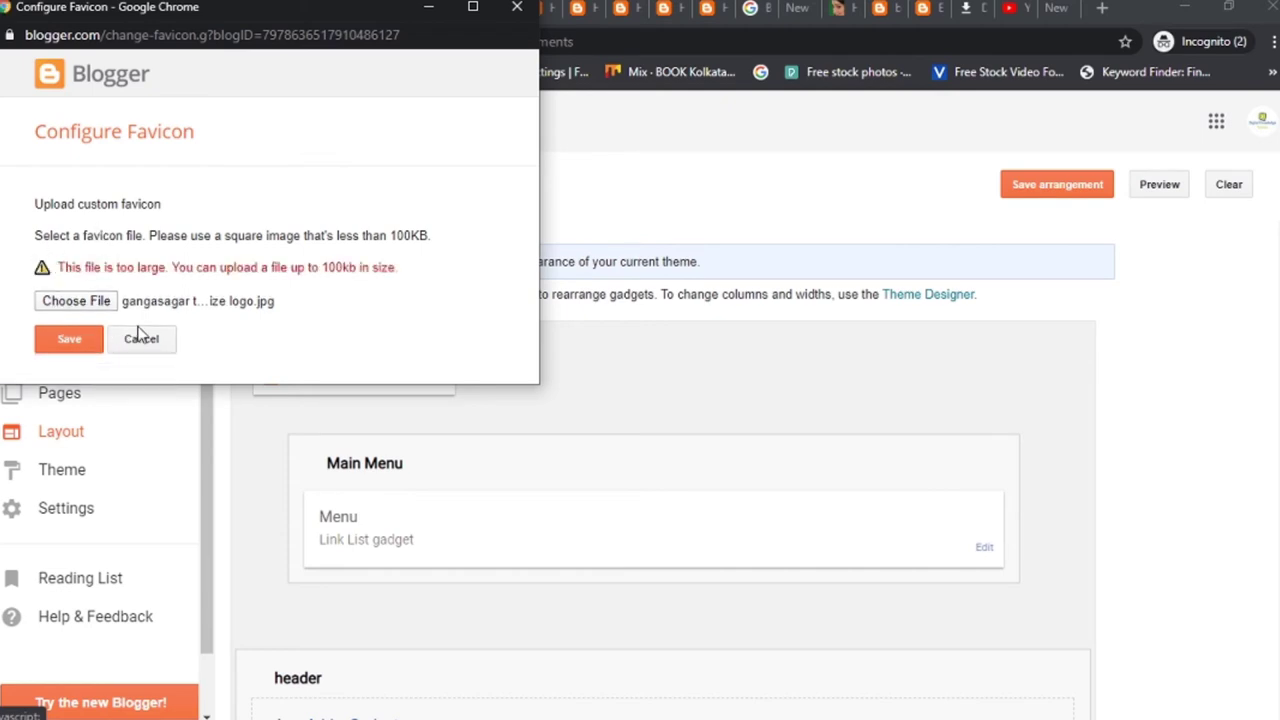
left_click(141, 339)
Examine the main menu's link list with its Home entry, cancel it, and review the layout's main, sidebar and footer-instagram gadgets
scroll(603, 457, "down", 4)
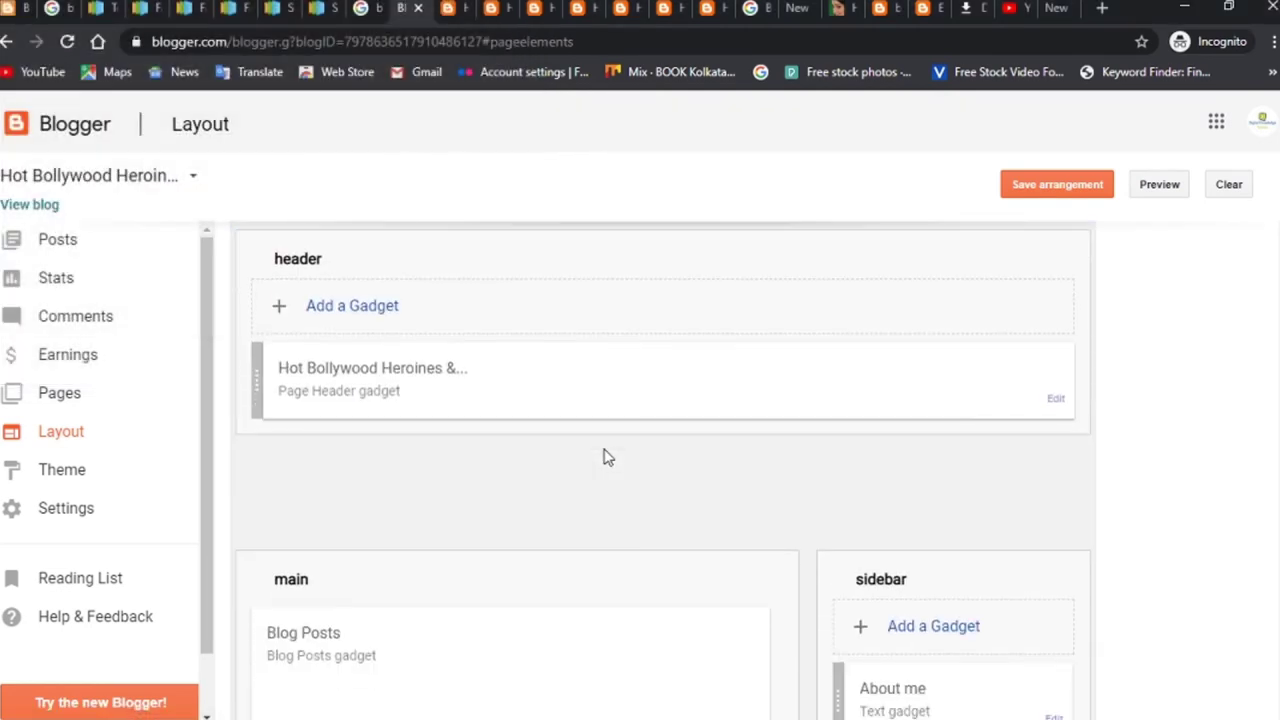
scroll(603, 457, "up", 4)
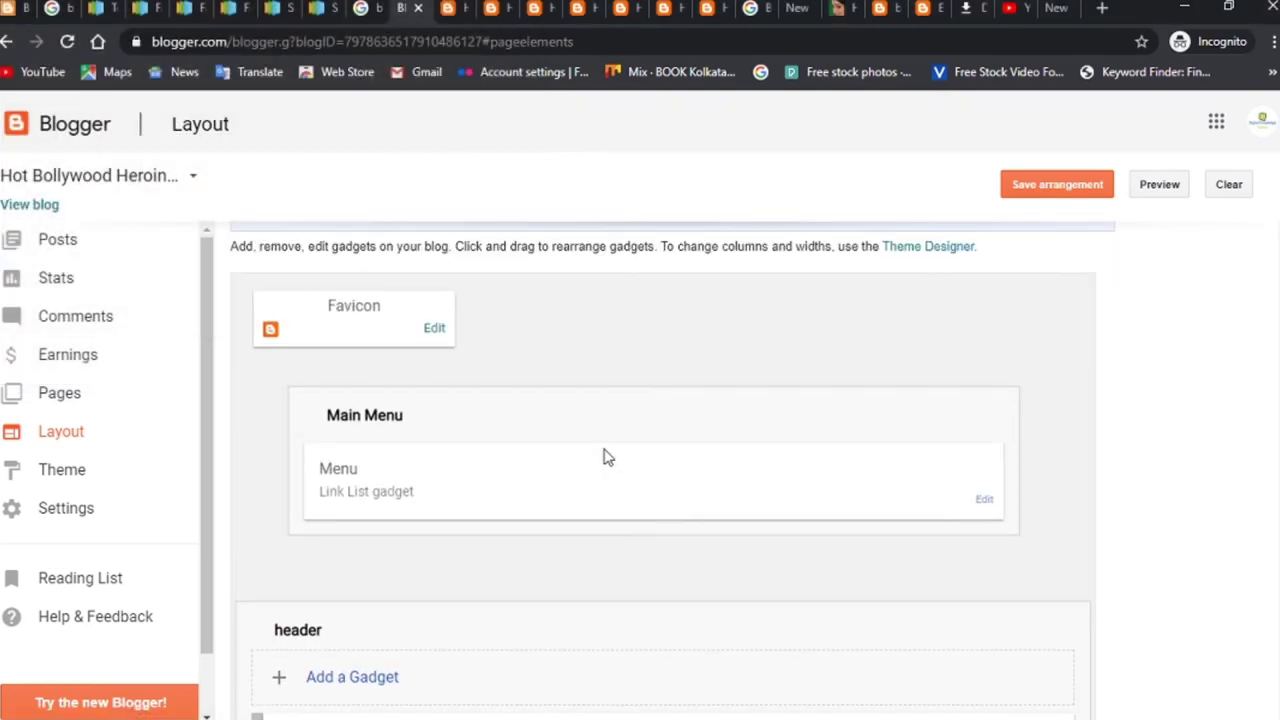
left_click(984, 503)
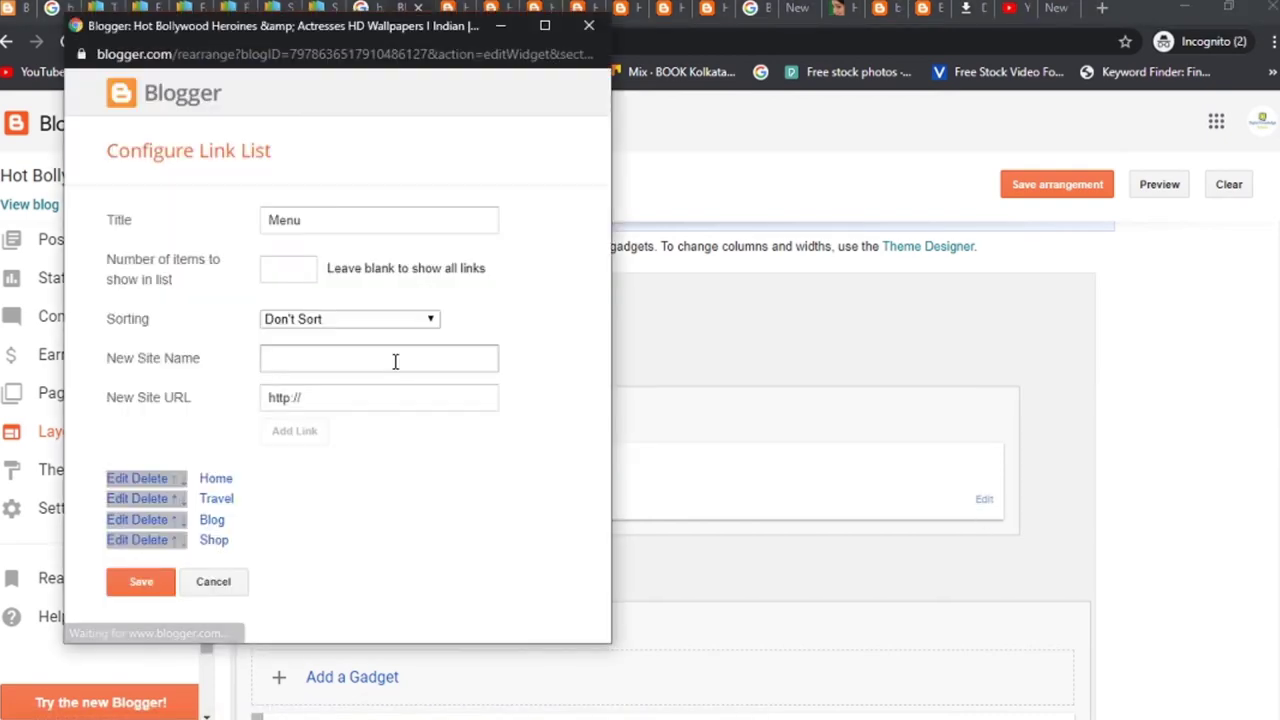
left_click(119, 479)
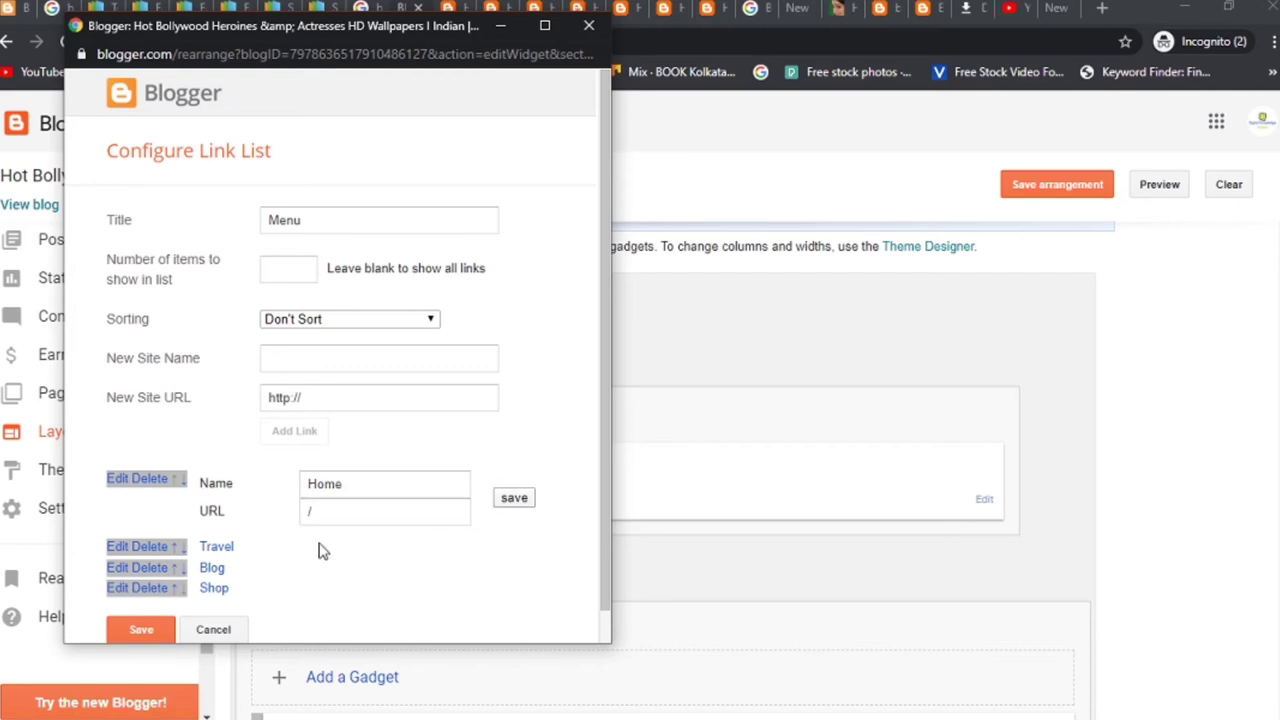
left_click(213, 630)
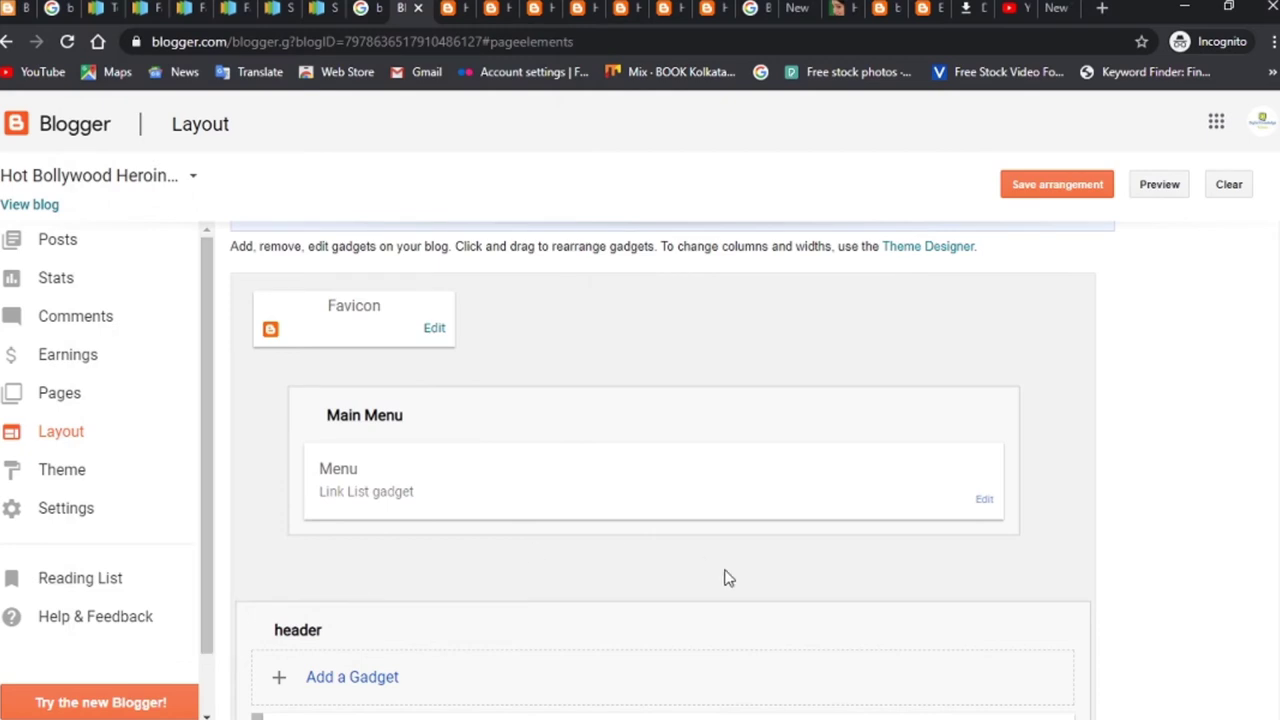
scroll(723, 577, "down", 7)
scroll(728, 578, "down", 3)
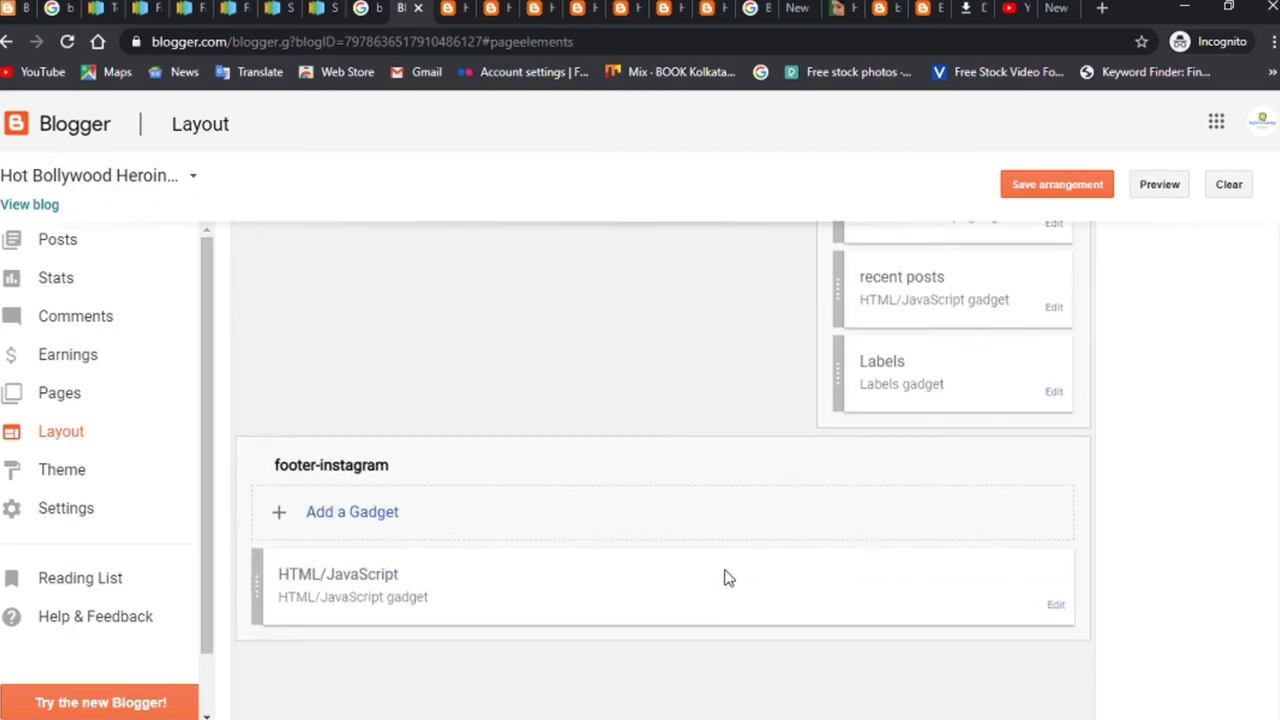
scroll(563, 497, "up", 6)
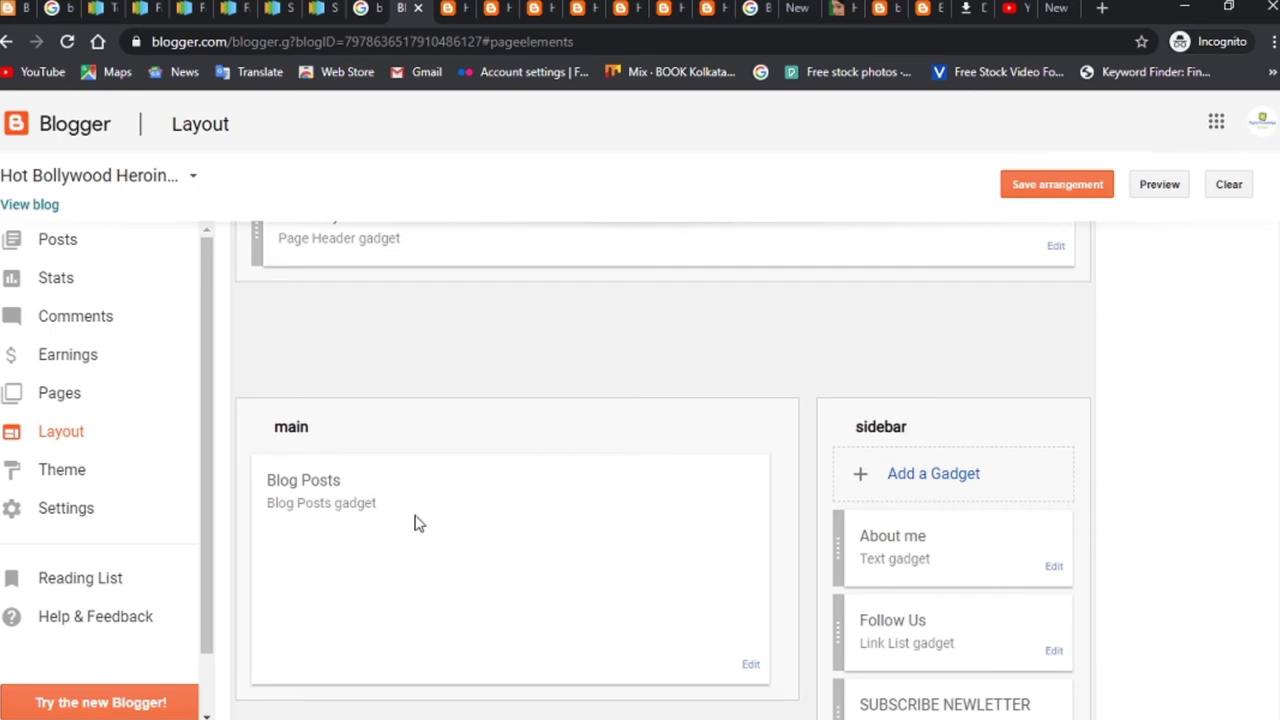
scroll(557, 546, "up", 1)
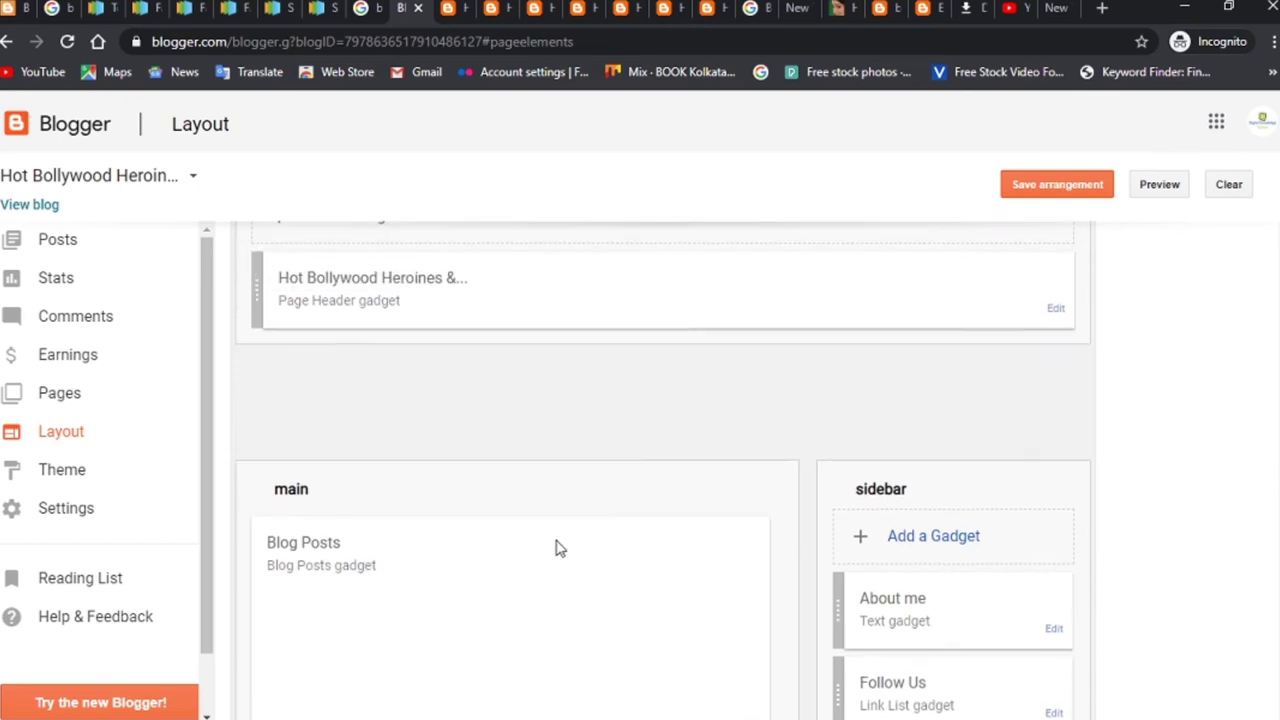
scroll(528, 583, "down", 3)
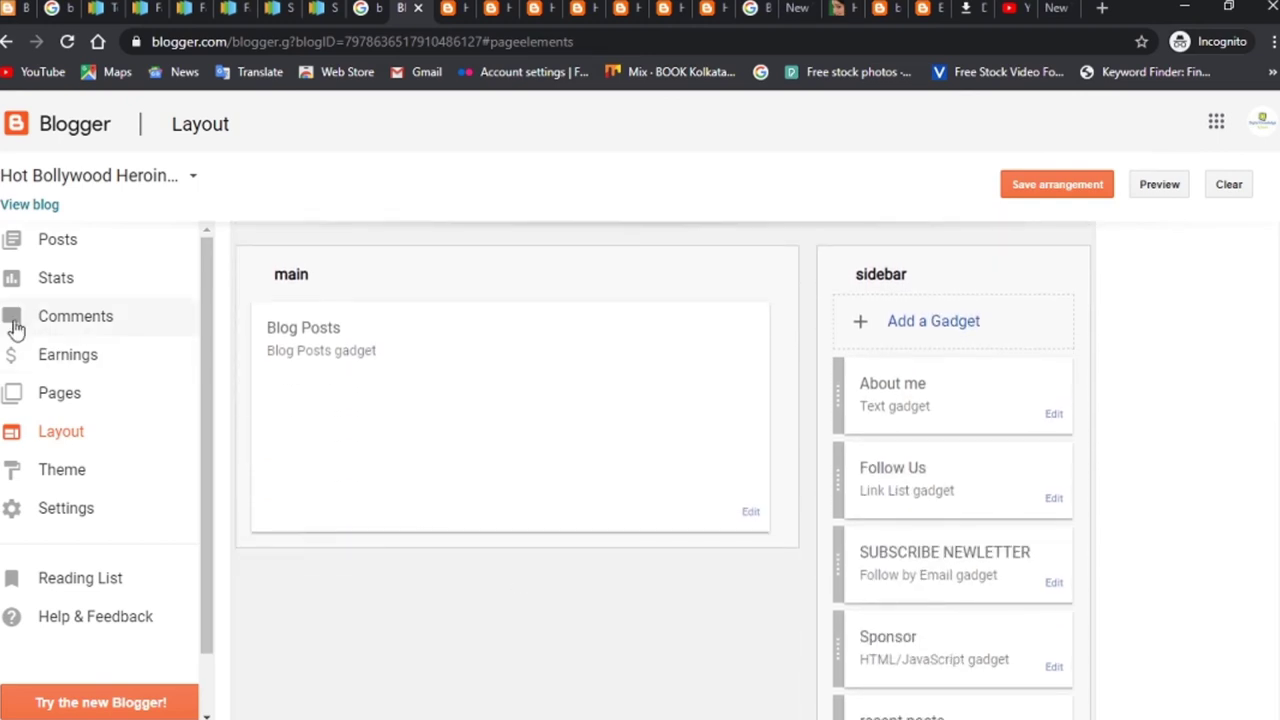
scroll(535, 398, "up", 1)
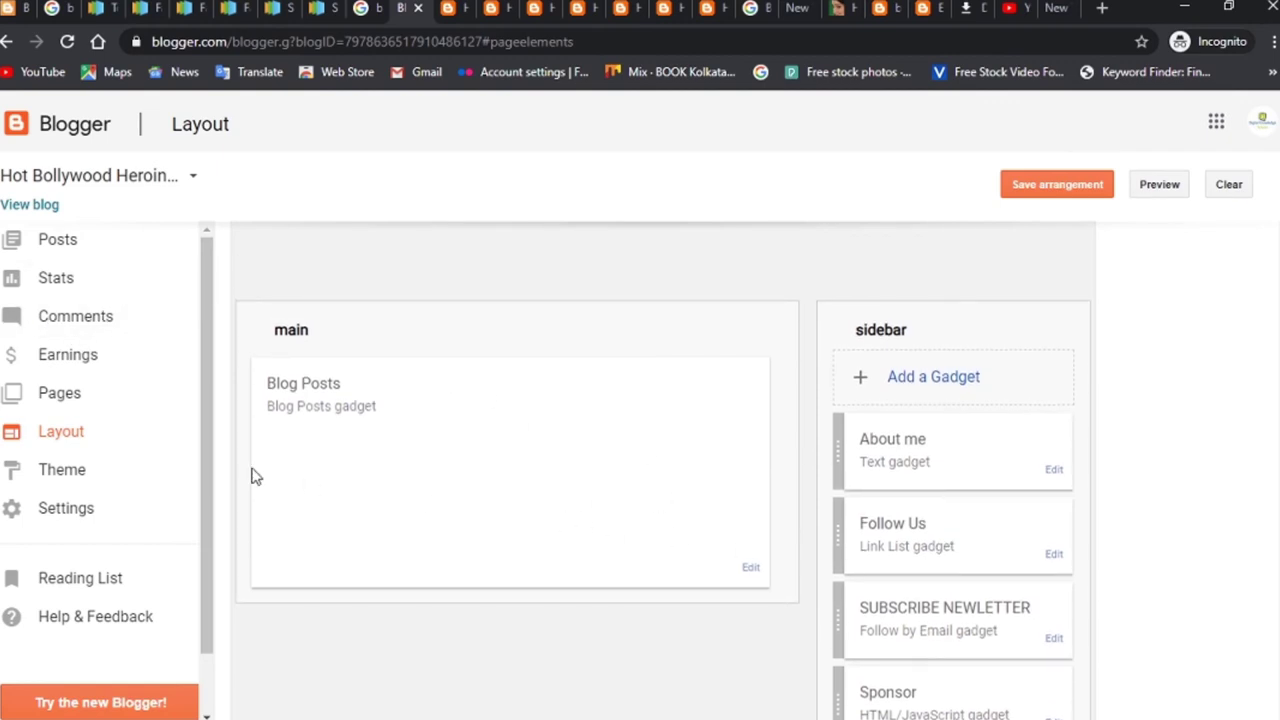
Open the blog description in the basic settings for editing and copy the "Exclusive Bollywood Actresses" paragraph from Sticky Notes
left_click(65, 512)
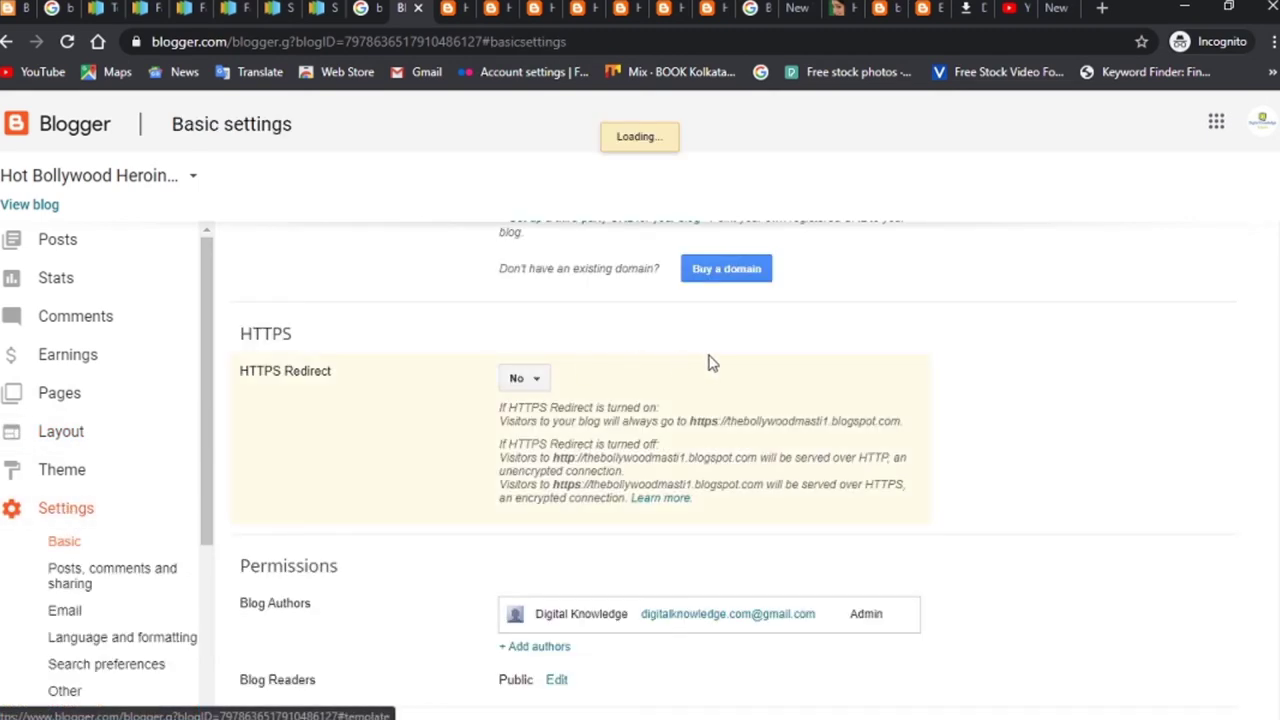
scroll(709, 360, "up", 3)
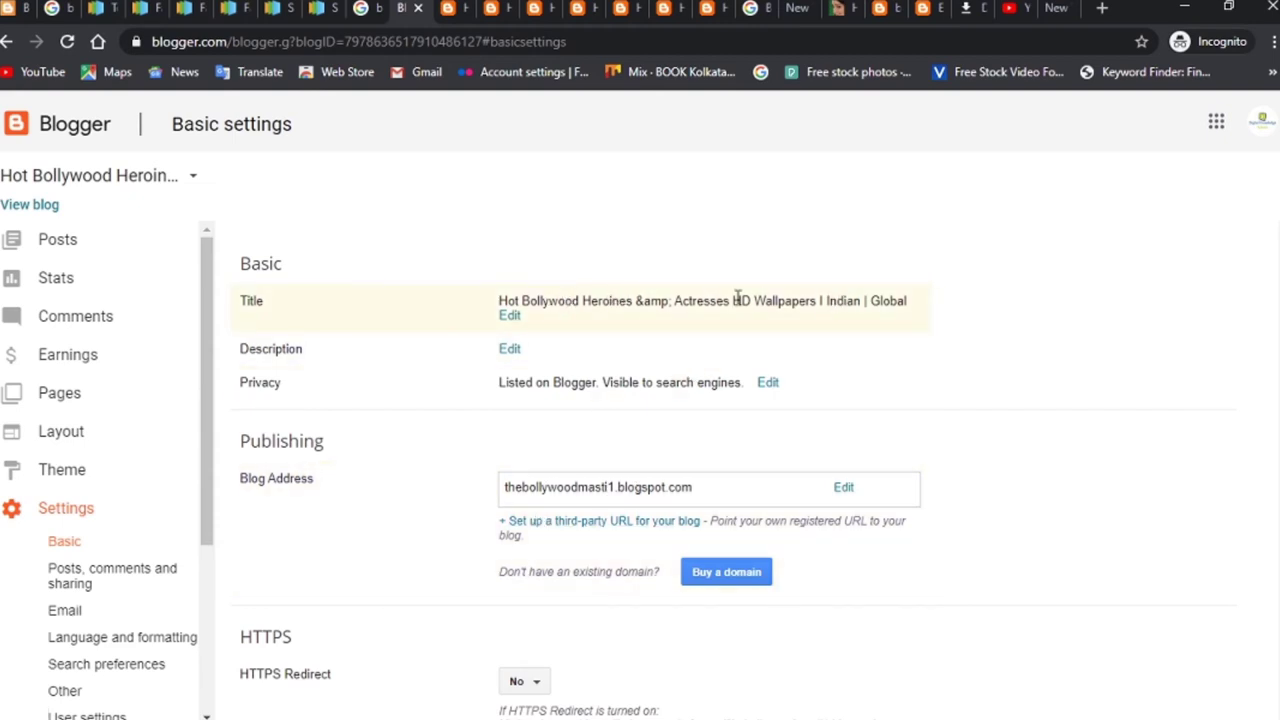
left_click(509, 348)
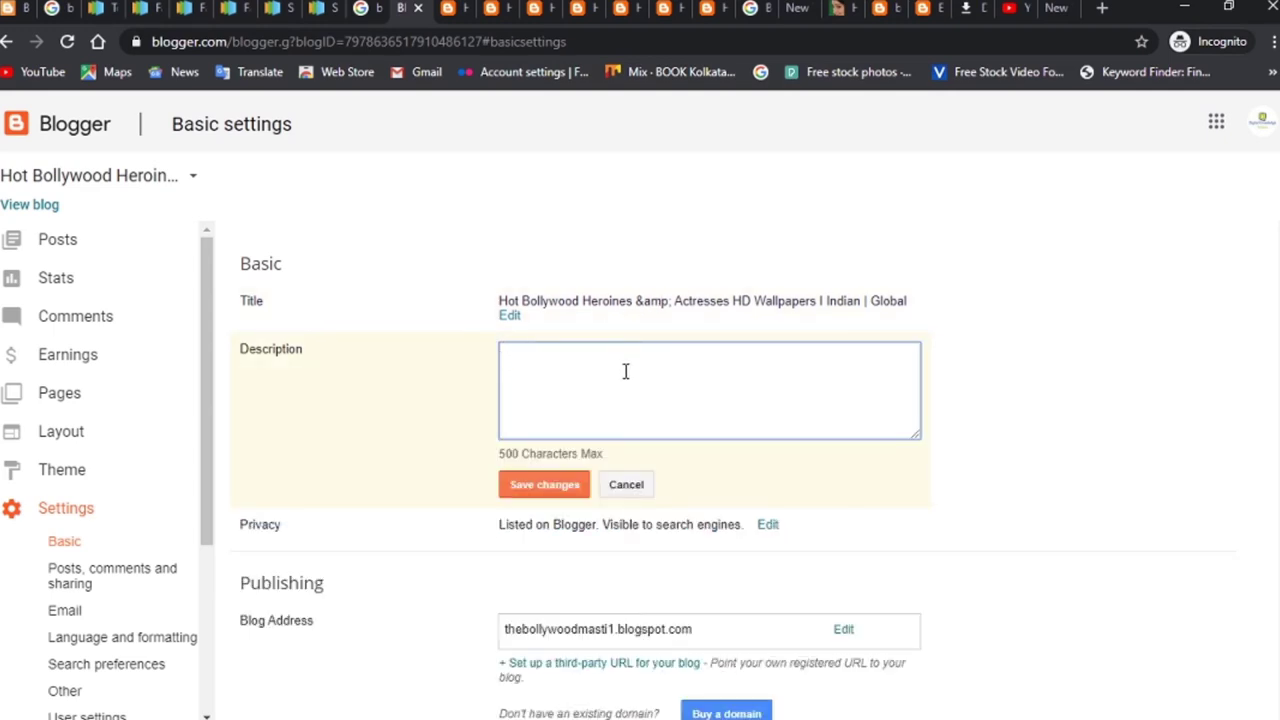
mouse_move(697, 714)
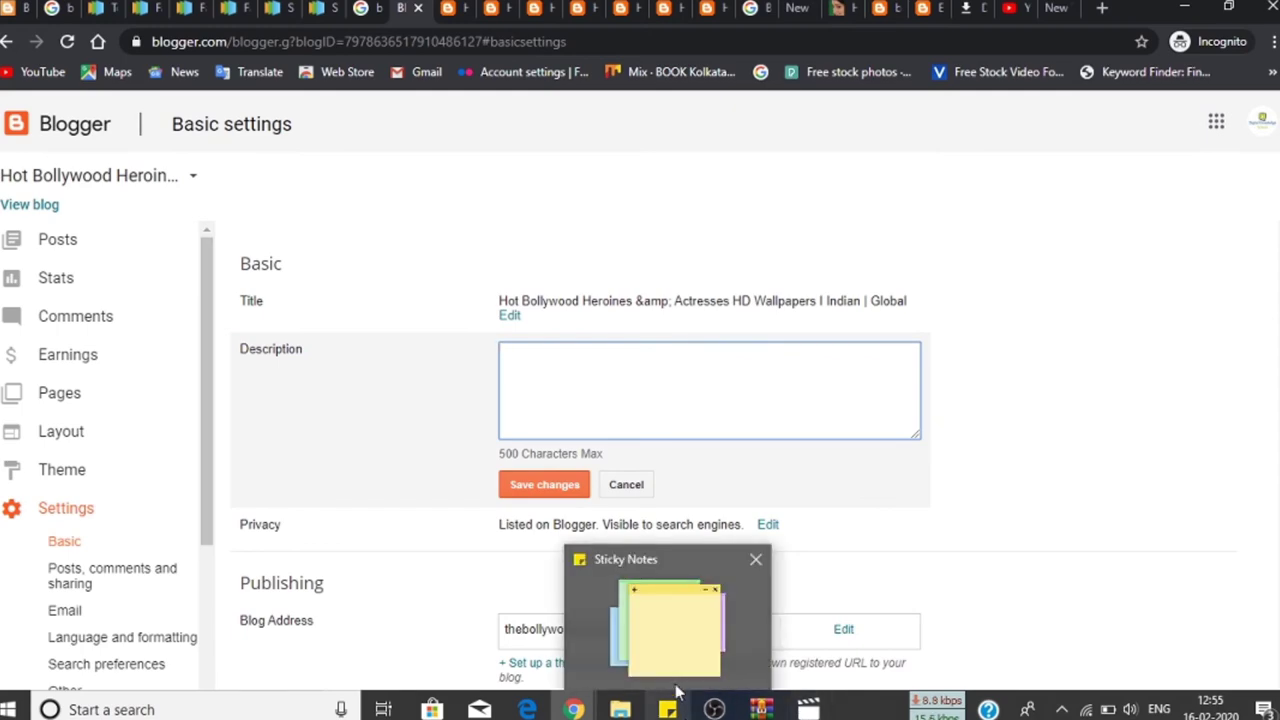
left_click(676, 662)
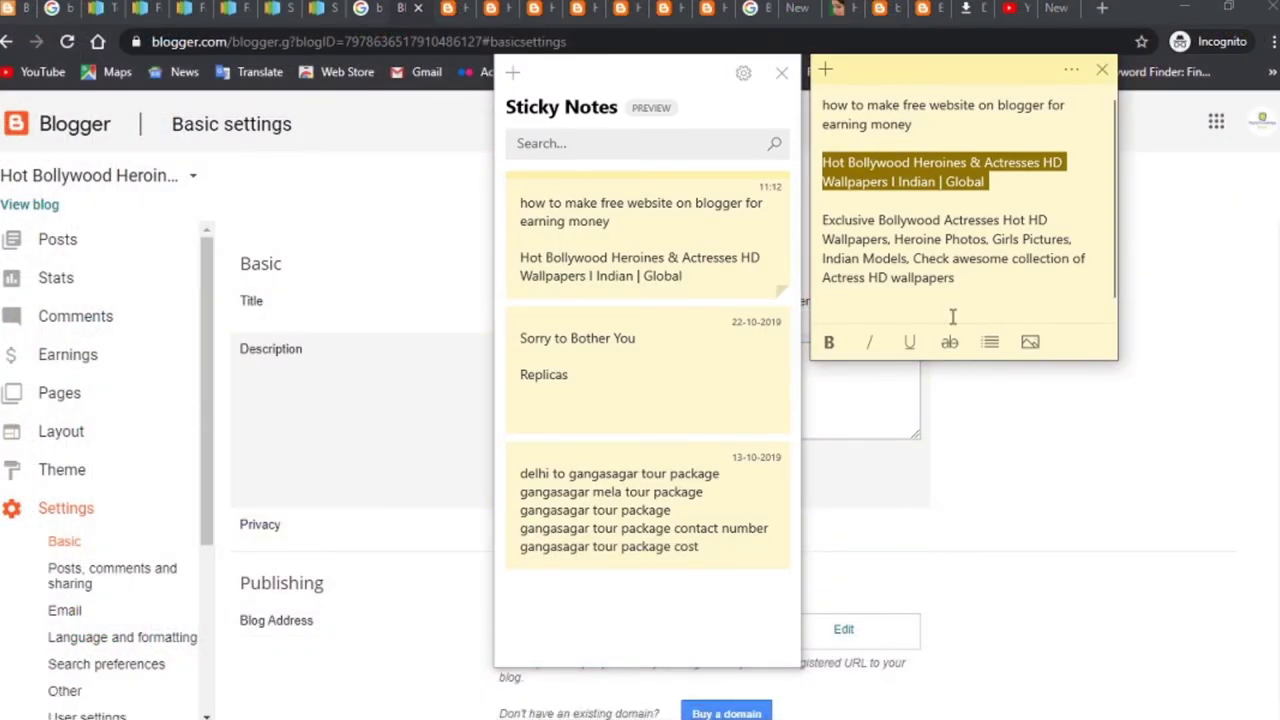
double_click(942, 258)
left_click(942, 258)
double_click(942, 258)
triple_click(942, 258)
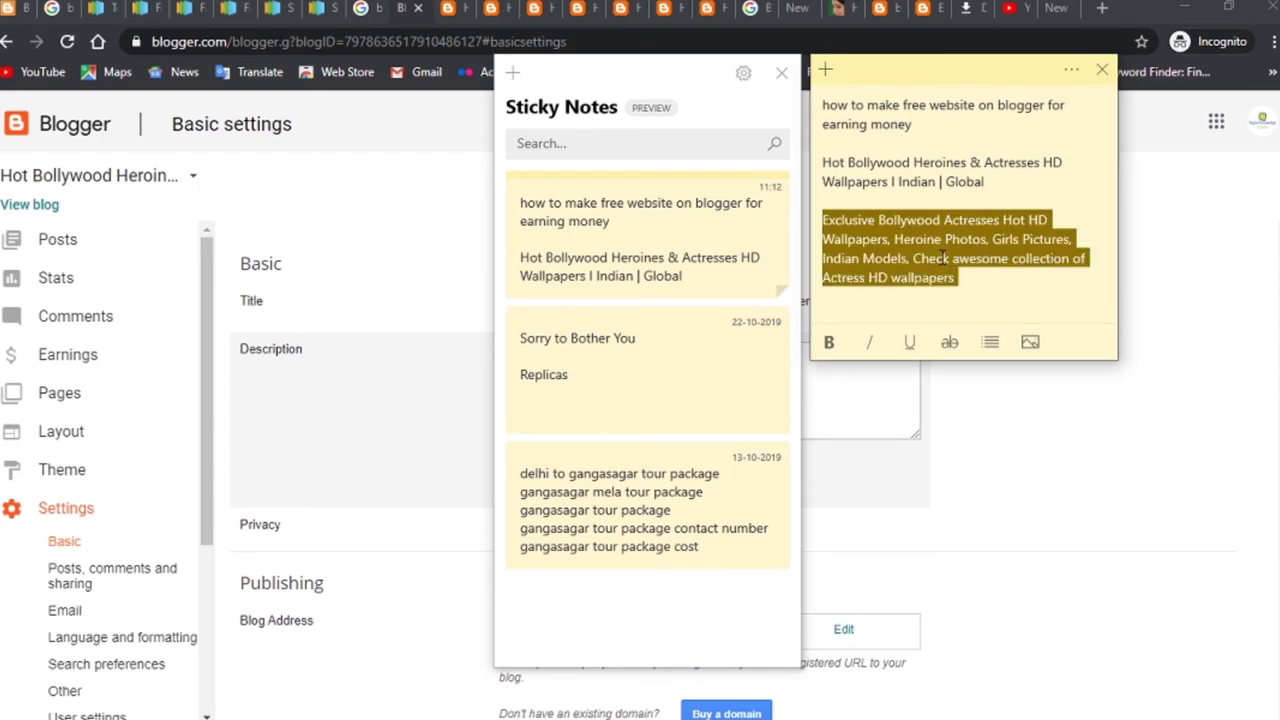
Set the blog description to "Exclusive Bollywood Actresses Hot HD Wallpapers, Heroine Photos, Girls Pictures, Indian Models, Check awesome collection of Actress HD wallpapers" and save it
left_click(281, 399)
left_click(520, 383)
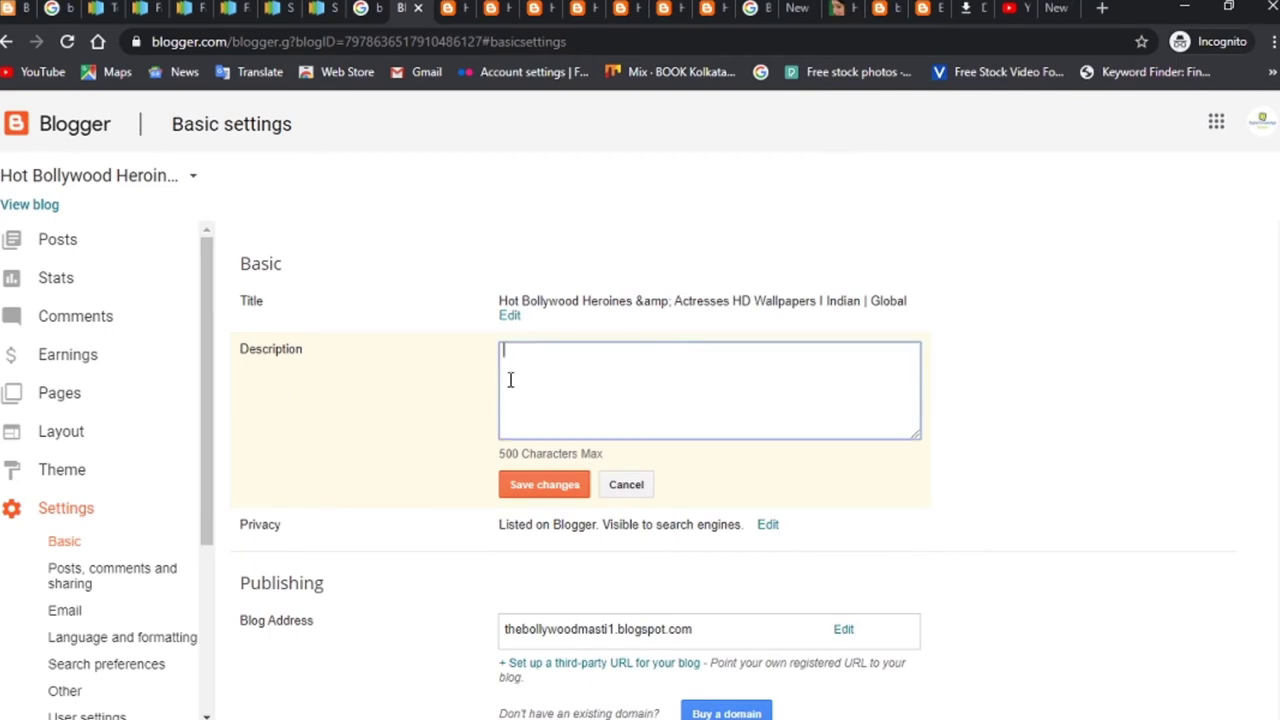
type("Exclusive Bollywood Actresses Hot HD Wallpapers, Heroine Photos, Girls Pictures, Indian Models, Check awesome collection of Actress HD Wallpapers")
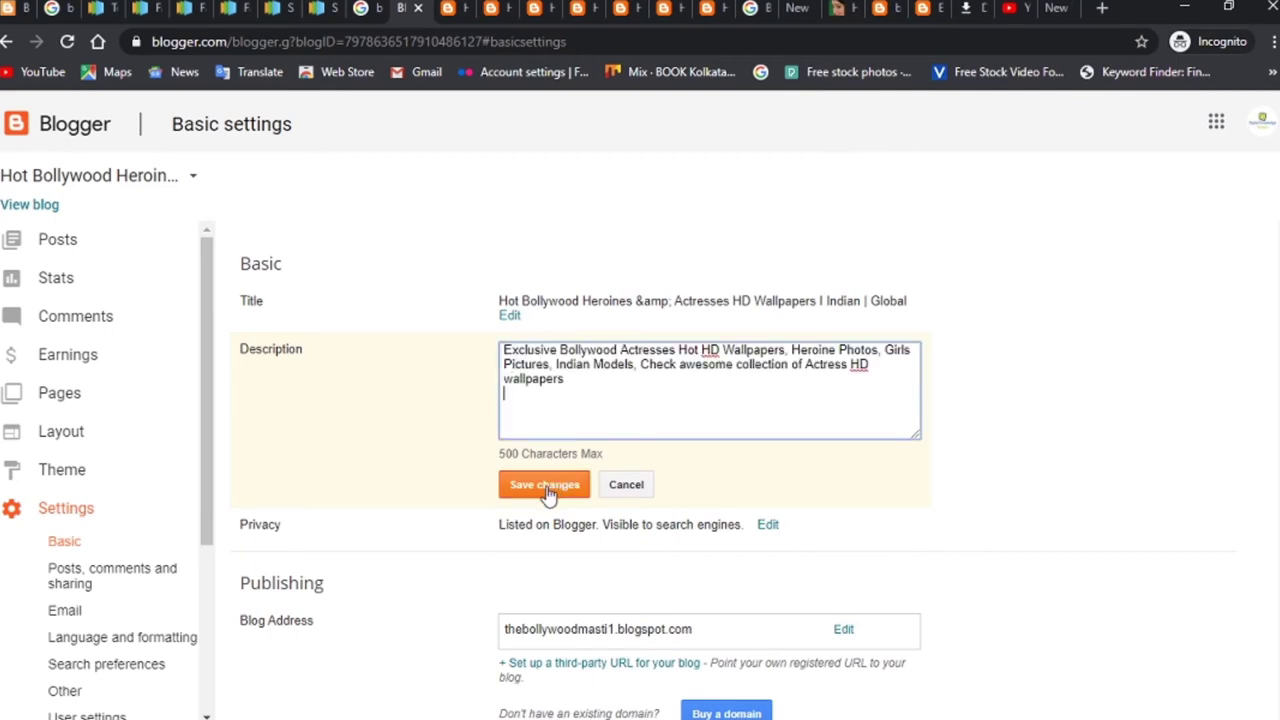
left_click(548, 494)
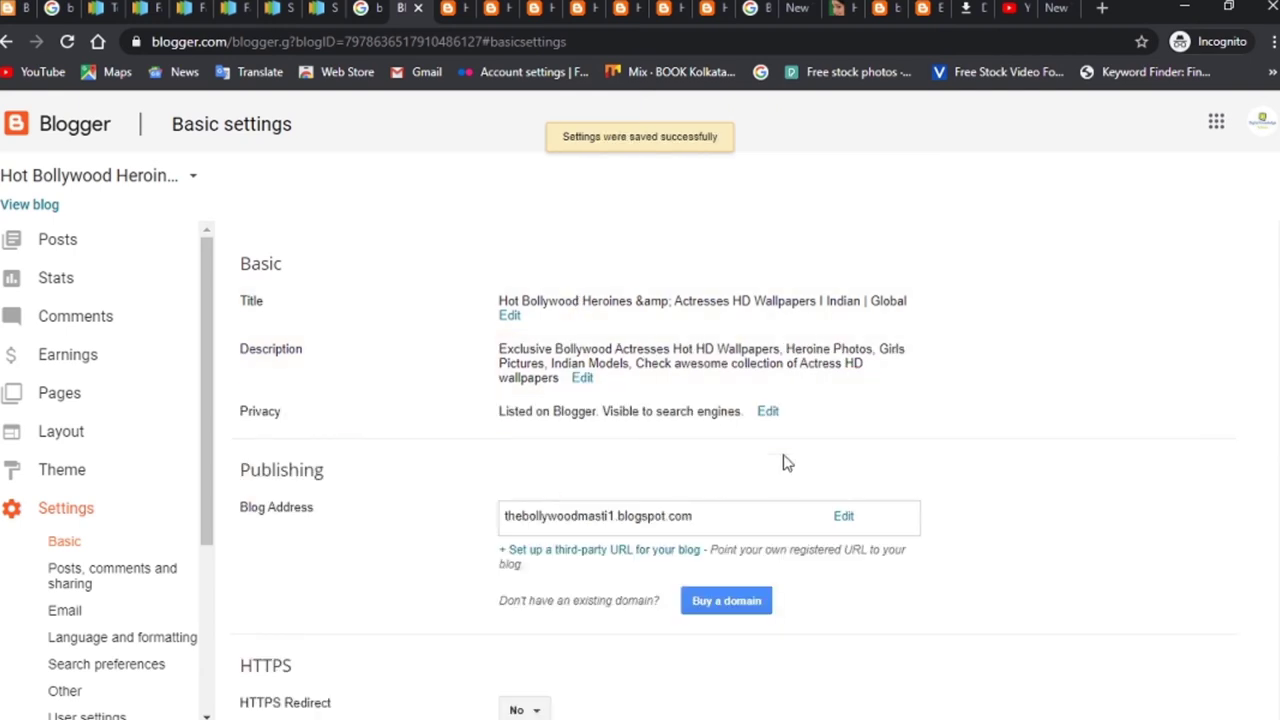
Set the blog's HTTPS Redirect to Yes and reload the basic settings page
scroll(820, 486, "down", 2)
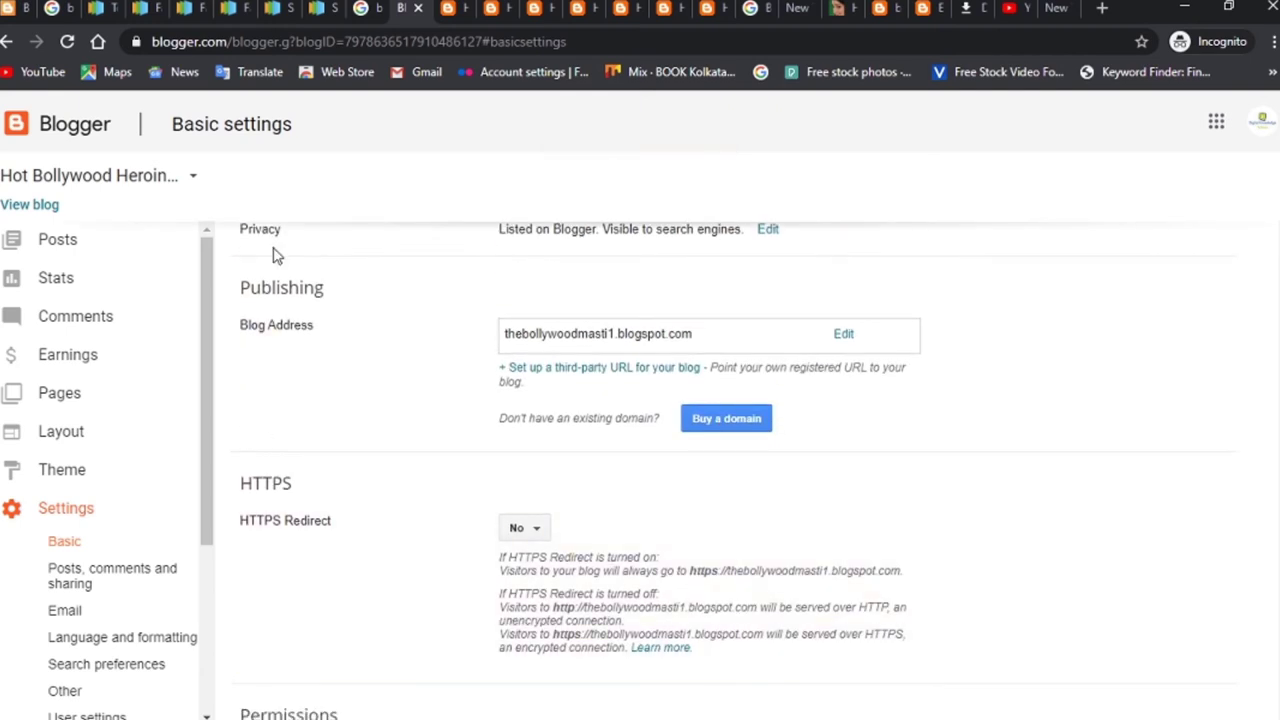
left_click(525, 530)
left_click(525, 531)
left_click(526, 560)
key("F5")
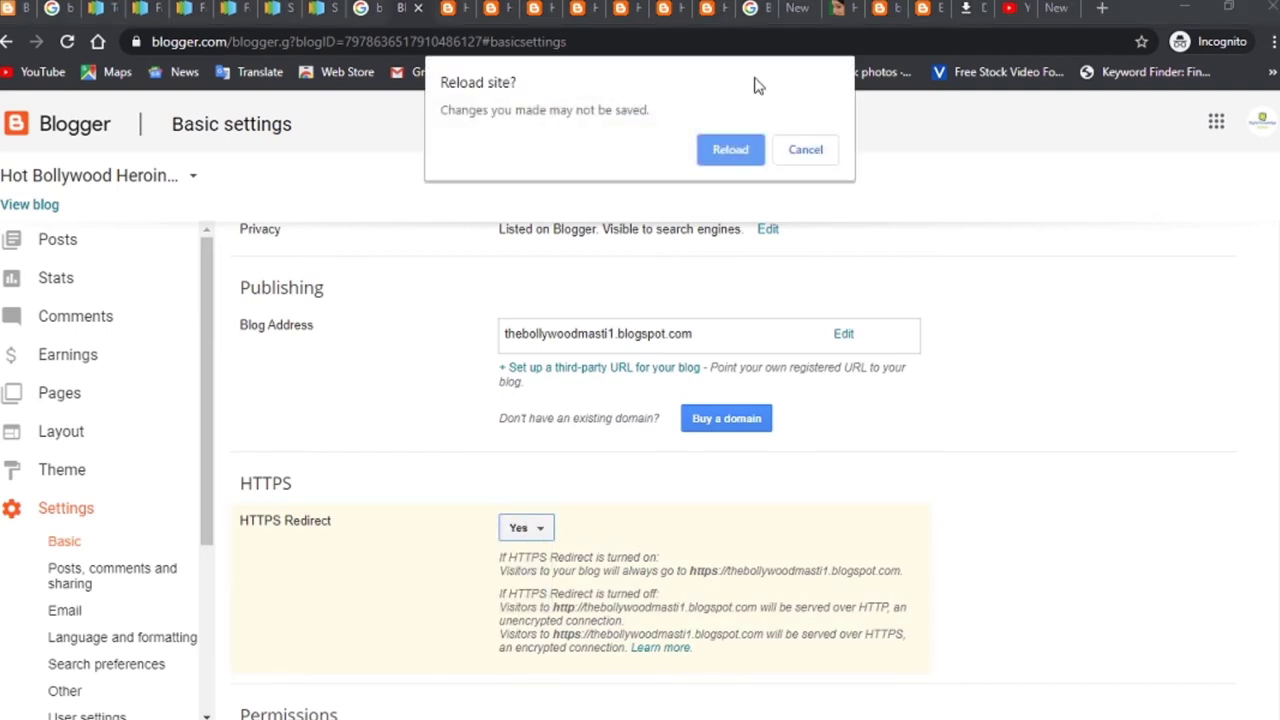
left_click(730, 149)
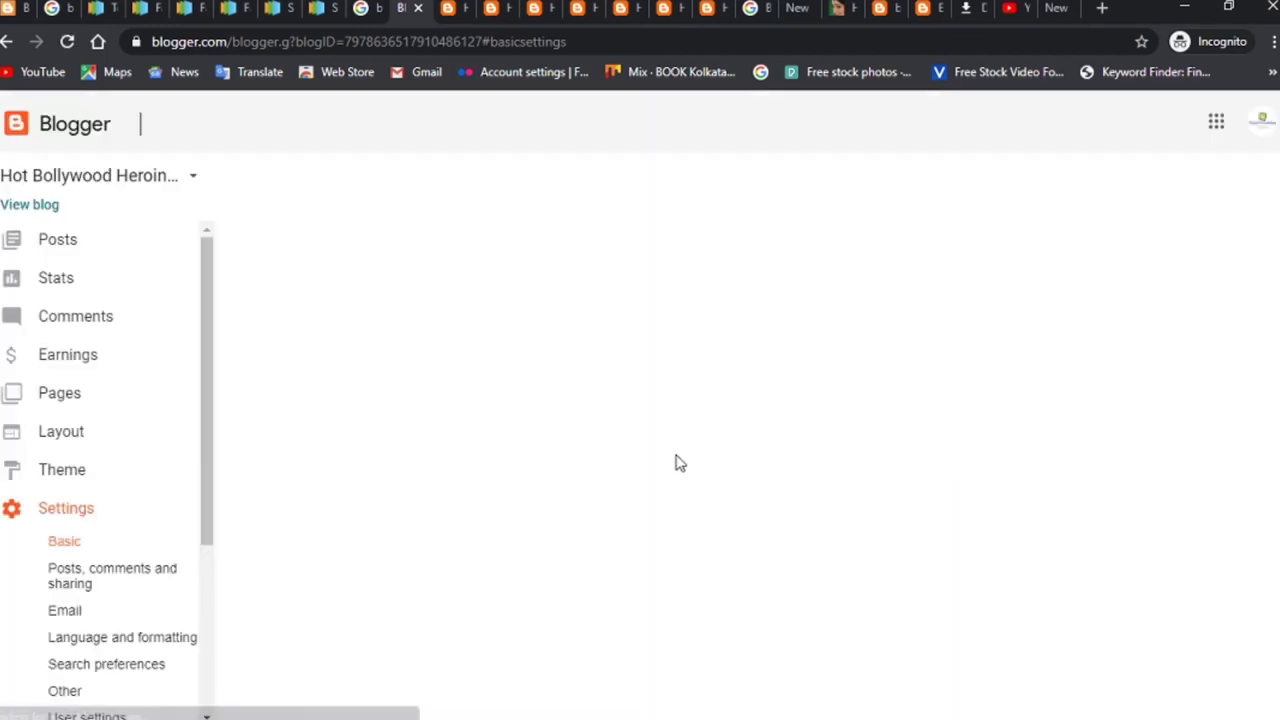
Examine the author invitation form and blog reader options, cancel them, and look over the posts, comments and sharing settings
scroll(714, 626, "down", 3)
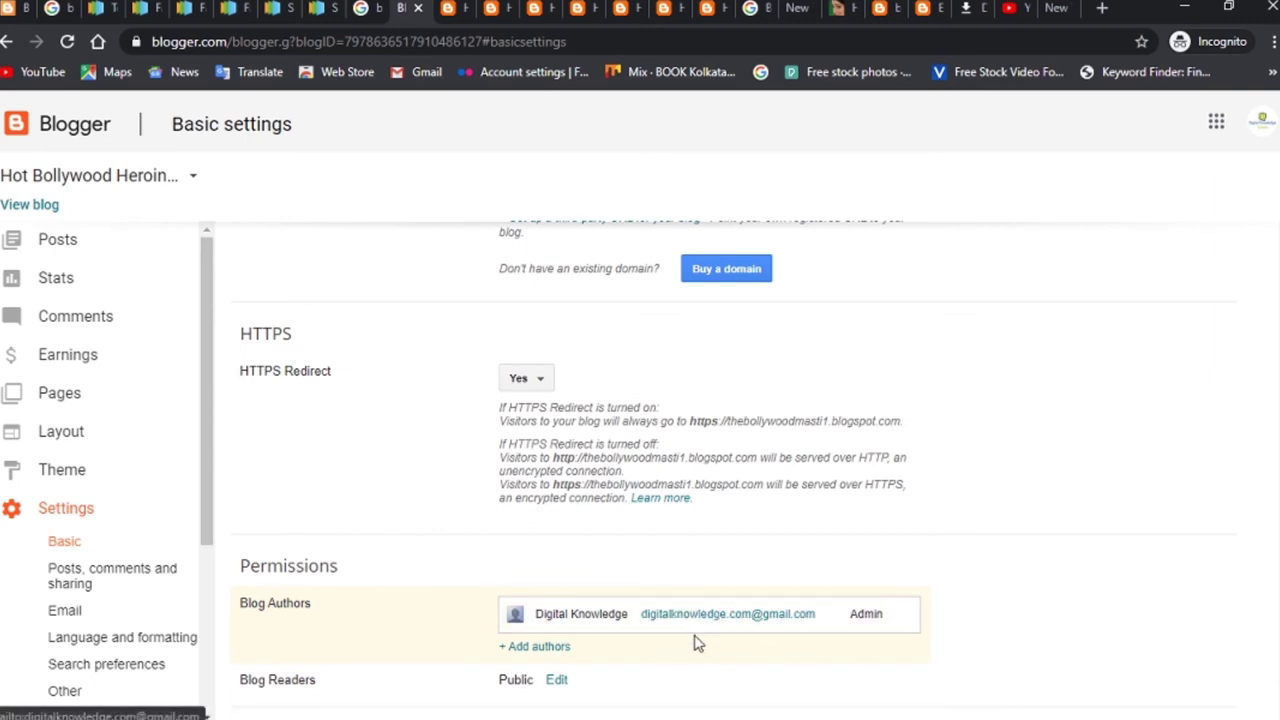
left_click(544, 648)
scroll(731, 669, "down", 2)
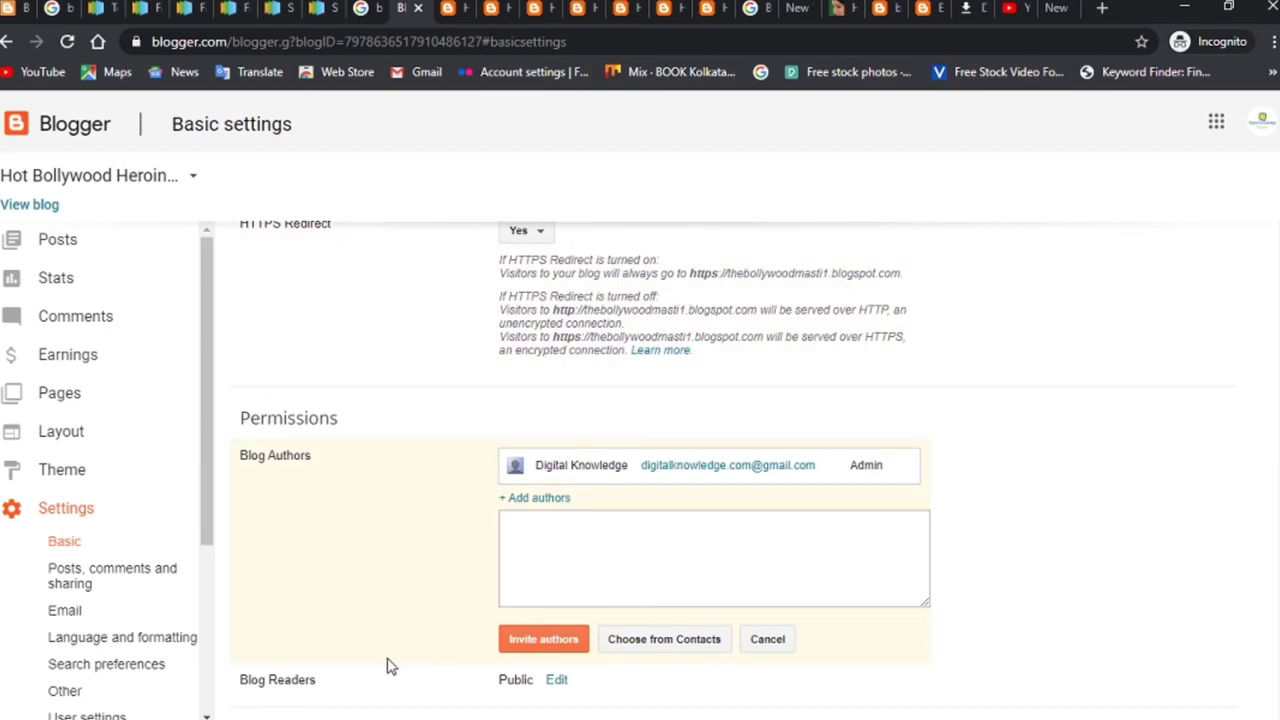
left_click(556, 680)
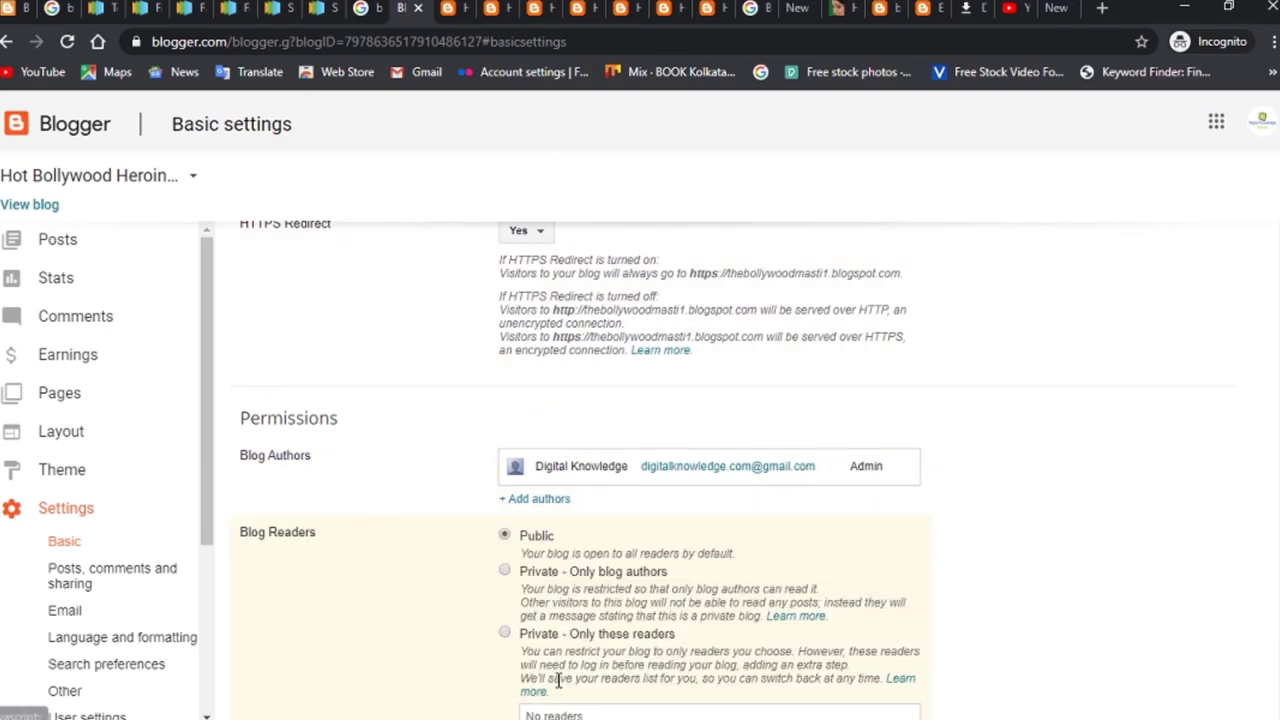
scroll(560, 600, "down", 1)
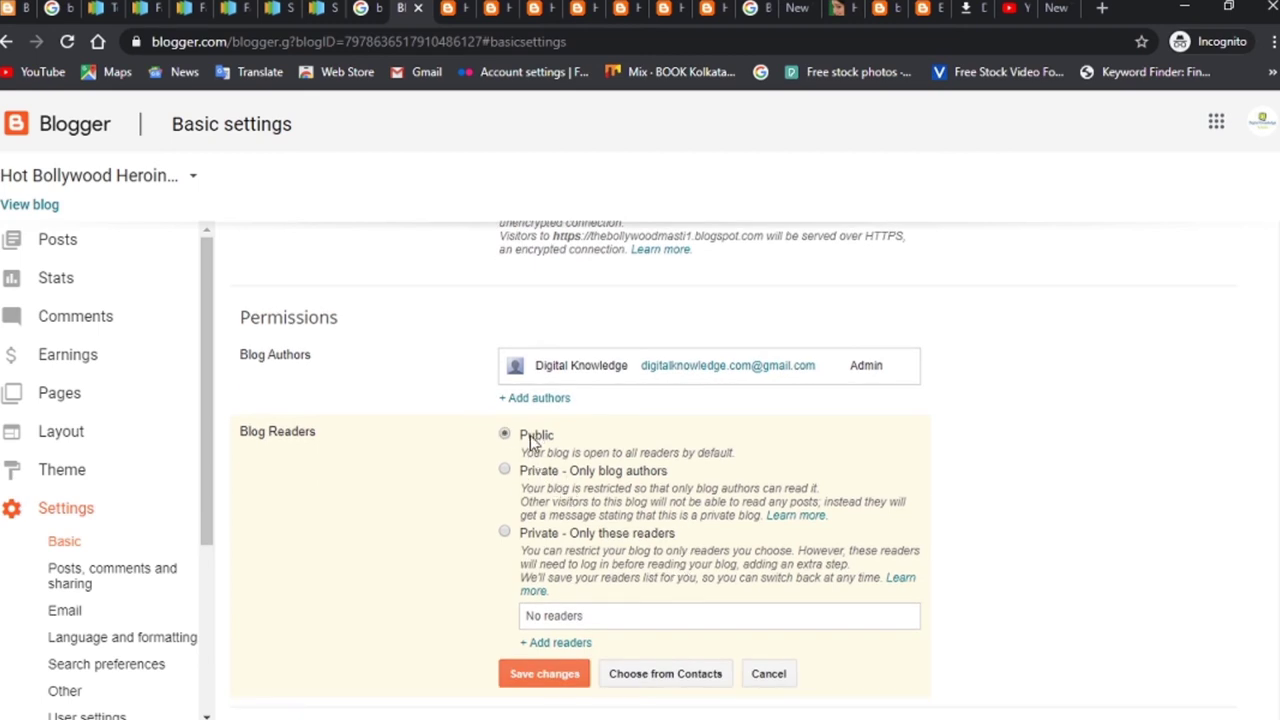
left_click(770, 675)
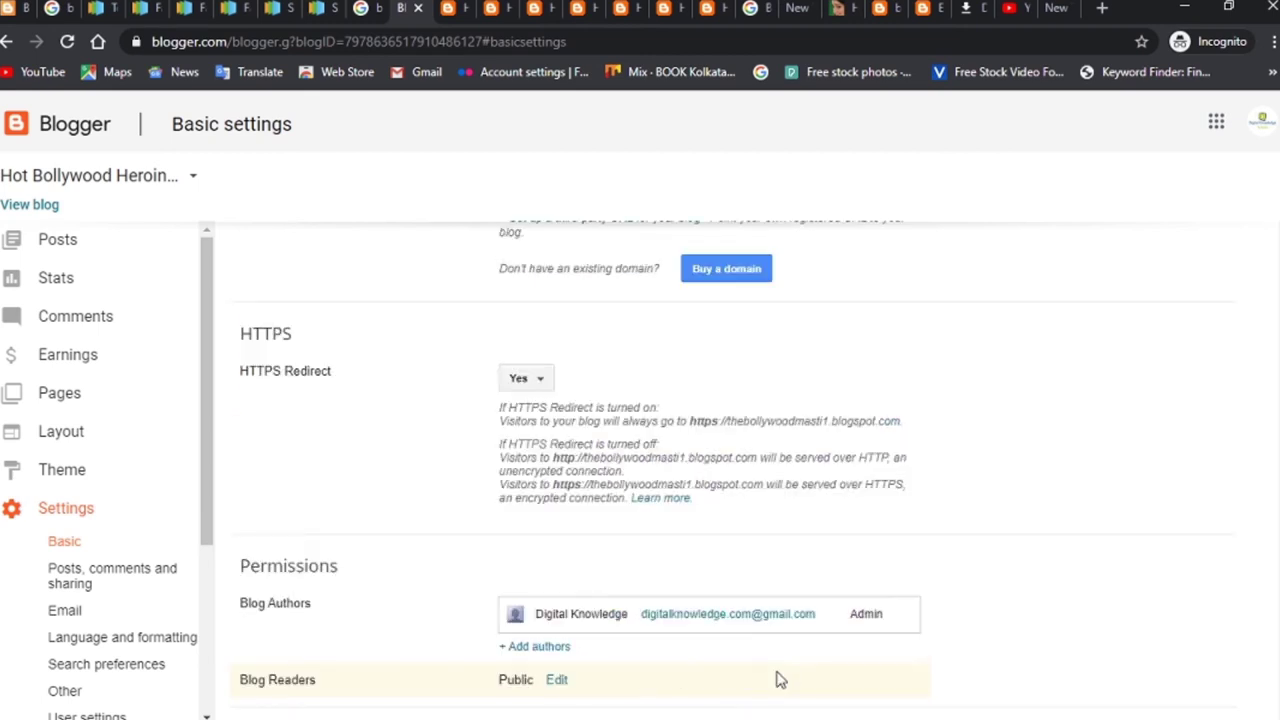
left_click(111, 577)
scroll(727, 451, "down", 1)
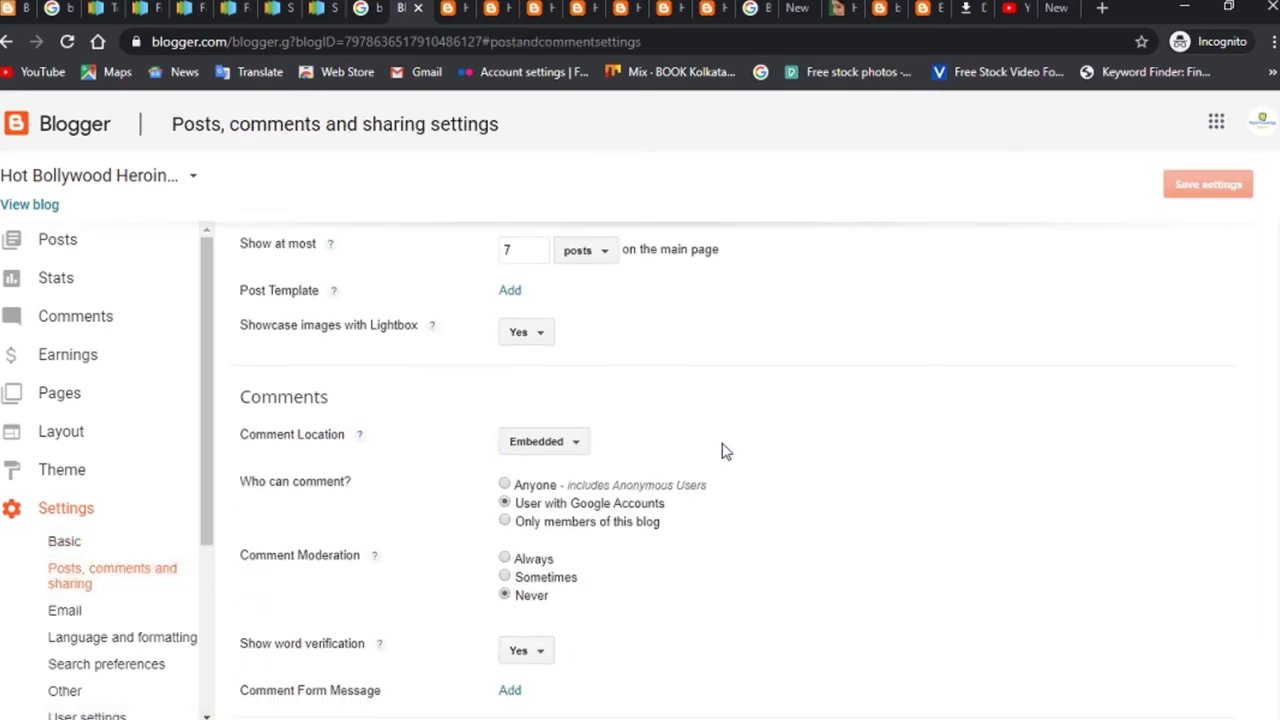
Enable the search description under the meta tags in the search preferences and place the cursor in its empty text field
left_click(90, 664)
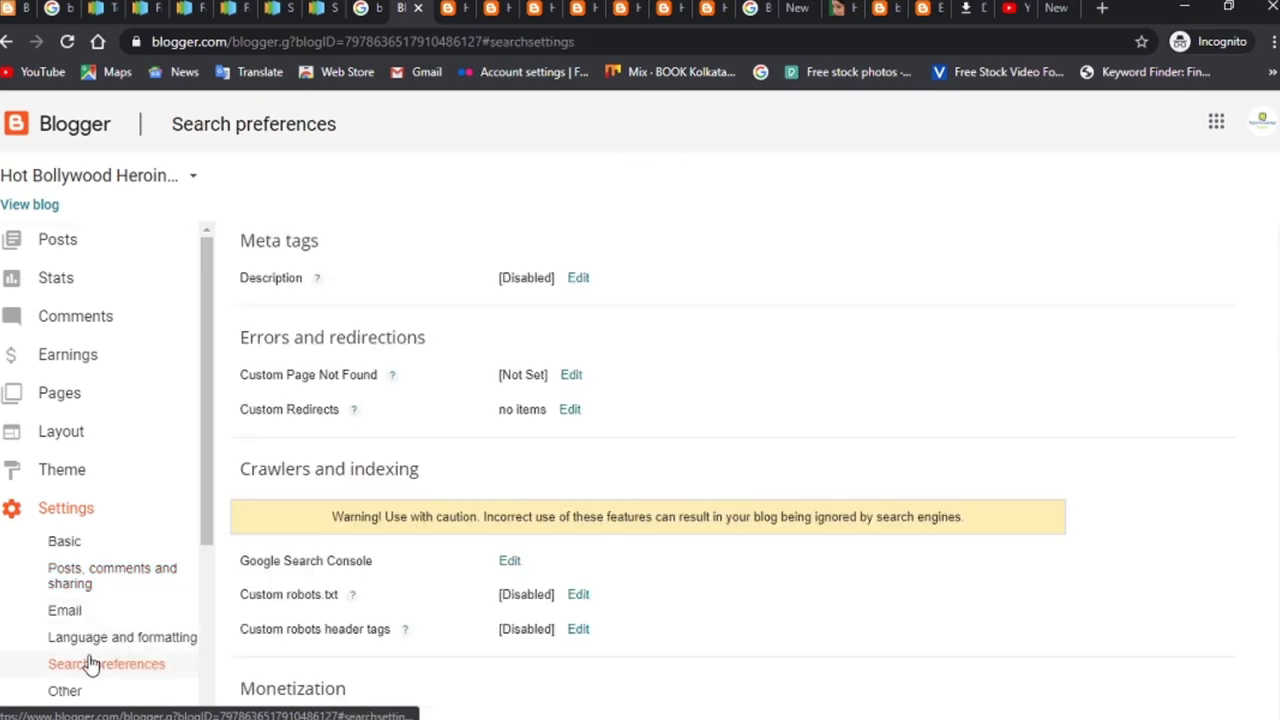
left_click(579, 280)
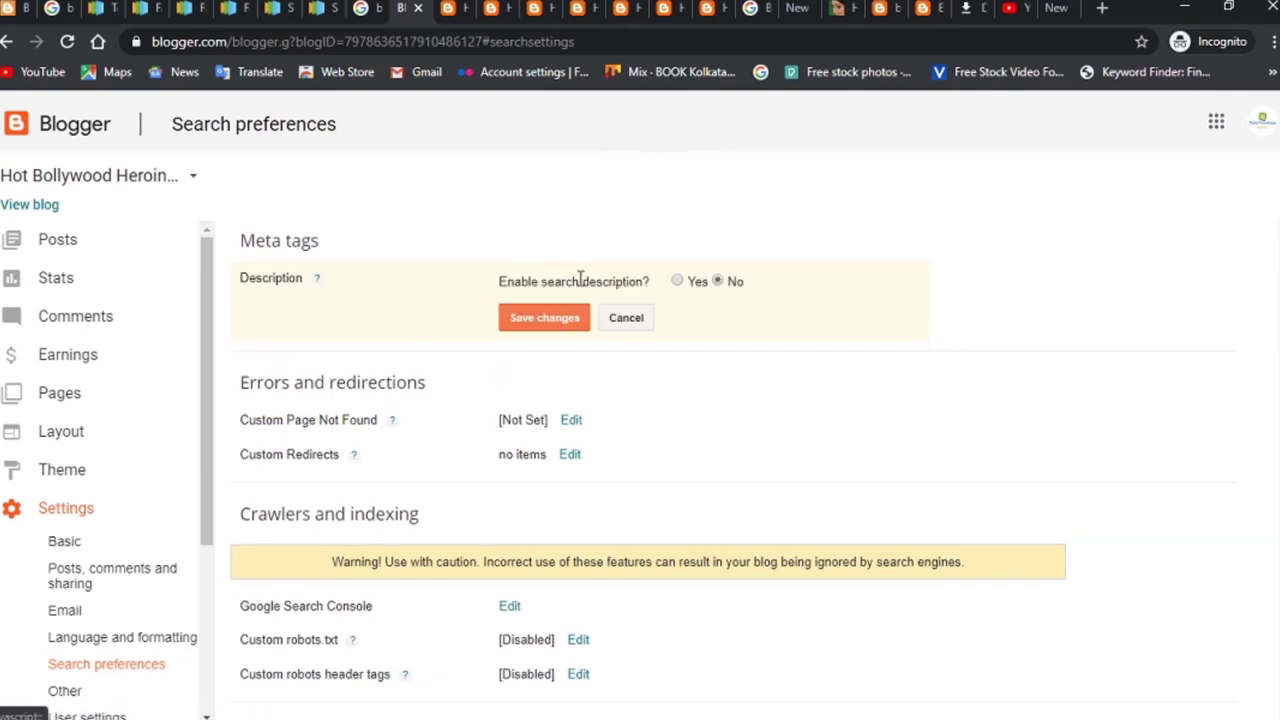
left_click(677, 282)
left_click(581, 353)
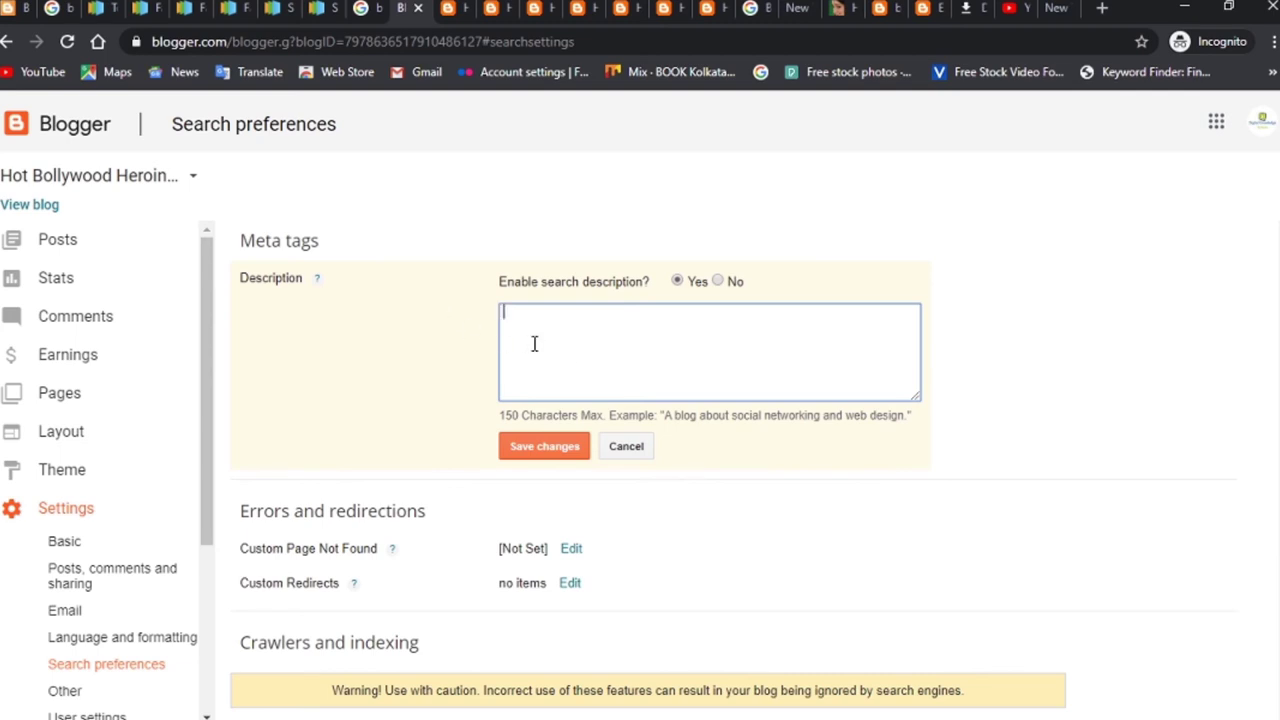
Open Google in a new tab and search for facebook
key("ctrl+t")
type("goo")
key("Return")
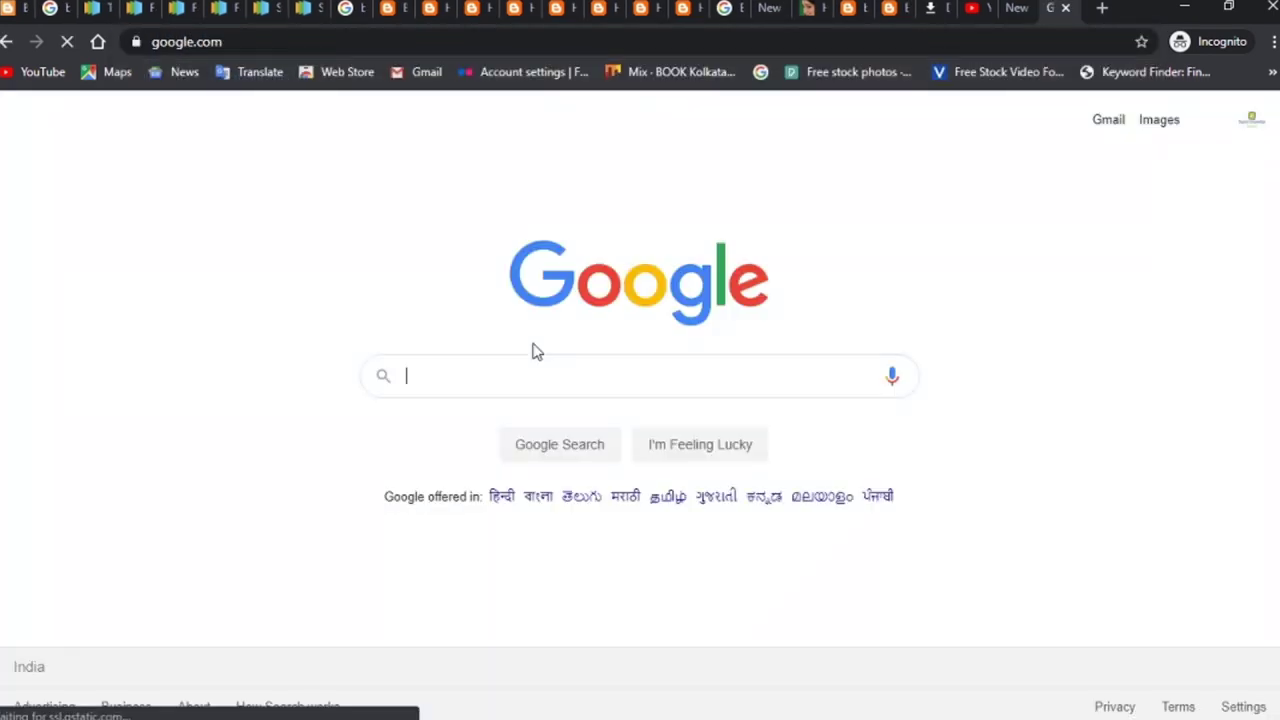
left_click(479, 380)
type("fa")
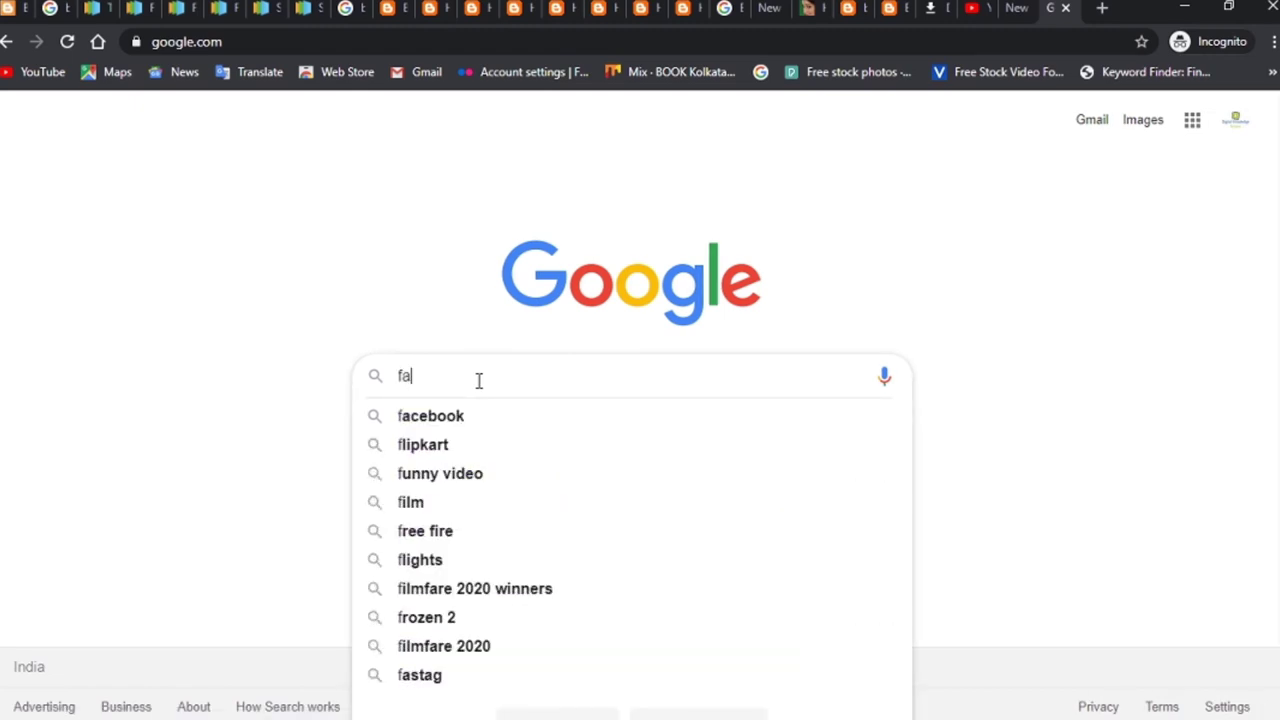
left_click(448, 418)
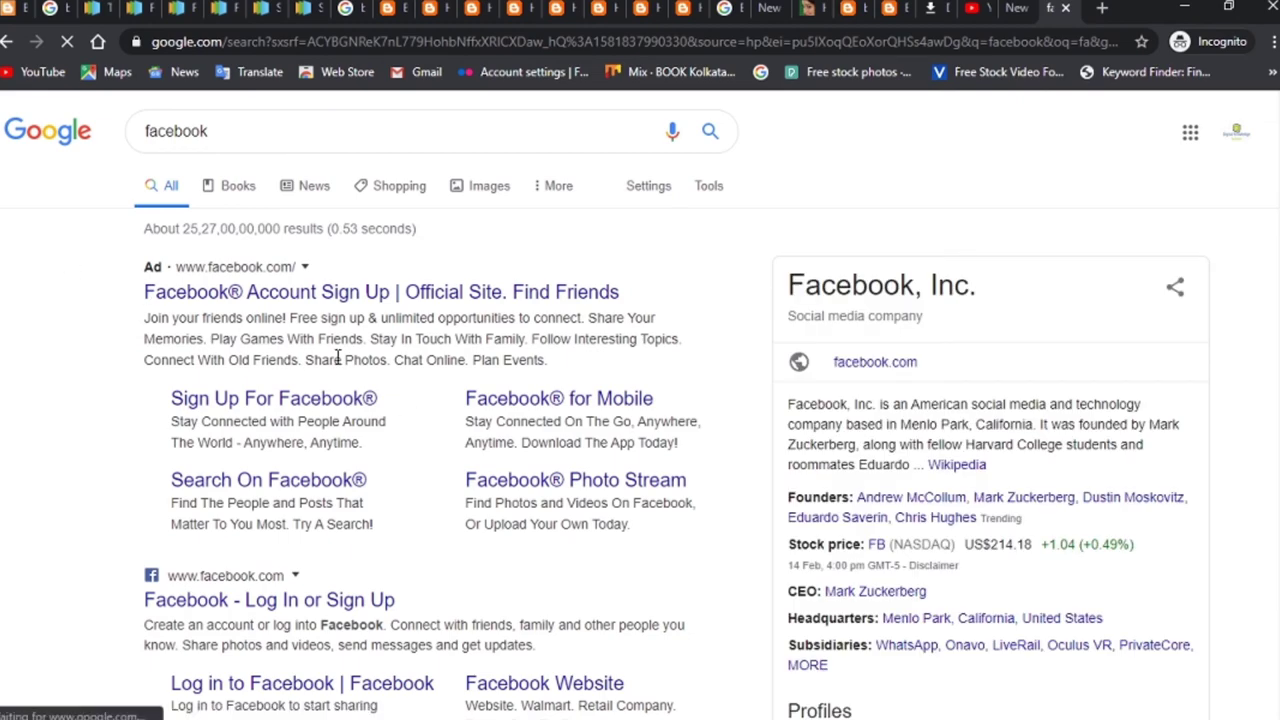
Copy the description text beneath the "Facebook - Log In or Sign Up" search result
scroll(363, 428, "down", 3)
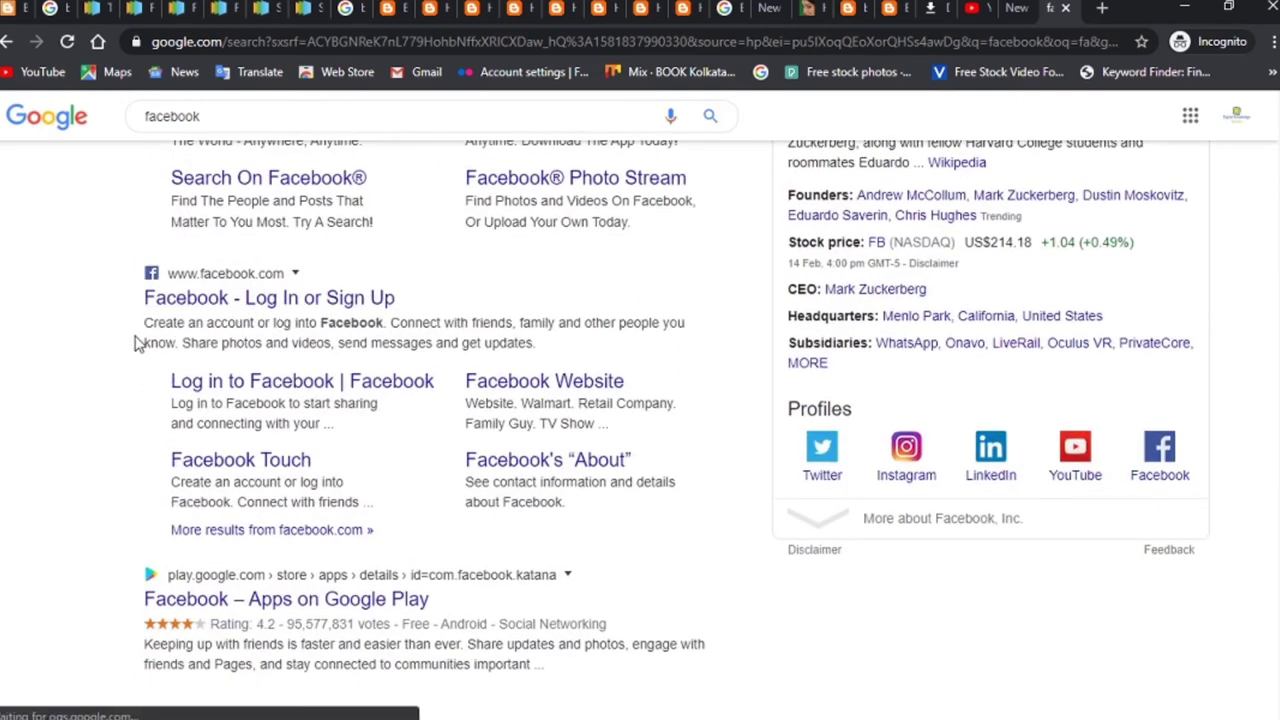
left_click_drag(147, 323, 545, 345)
key("ctrl+c")
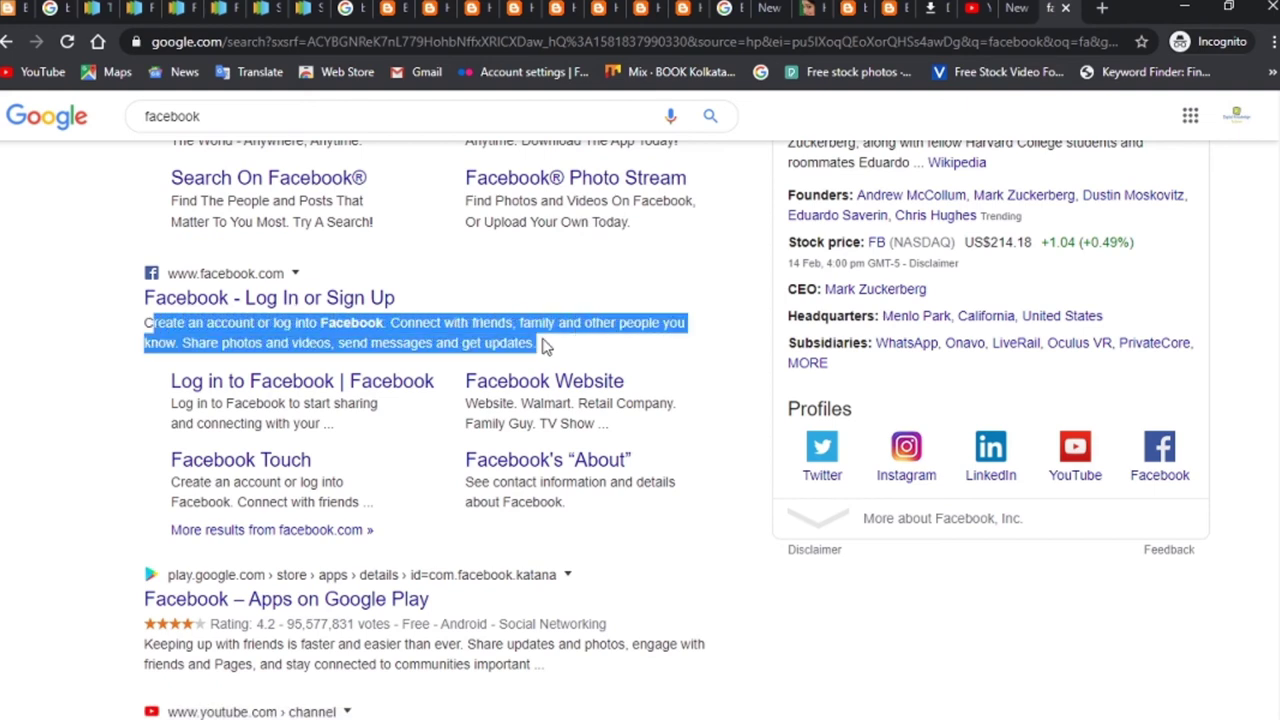
left_click(427, 337)
left_click_drag(147, 323, 530, 342)
Return to Blogger, paste the copied "Create an account or log into Facebook" text as the blog's search description, and save it
left_click(383, 8)
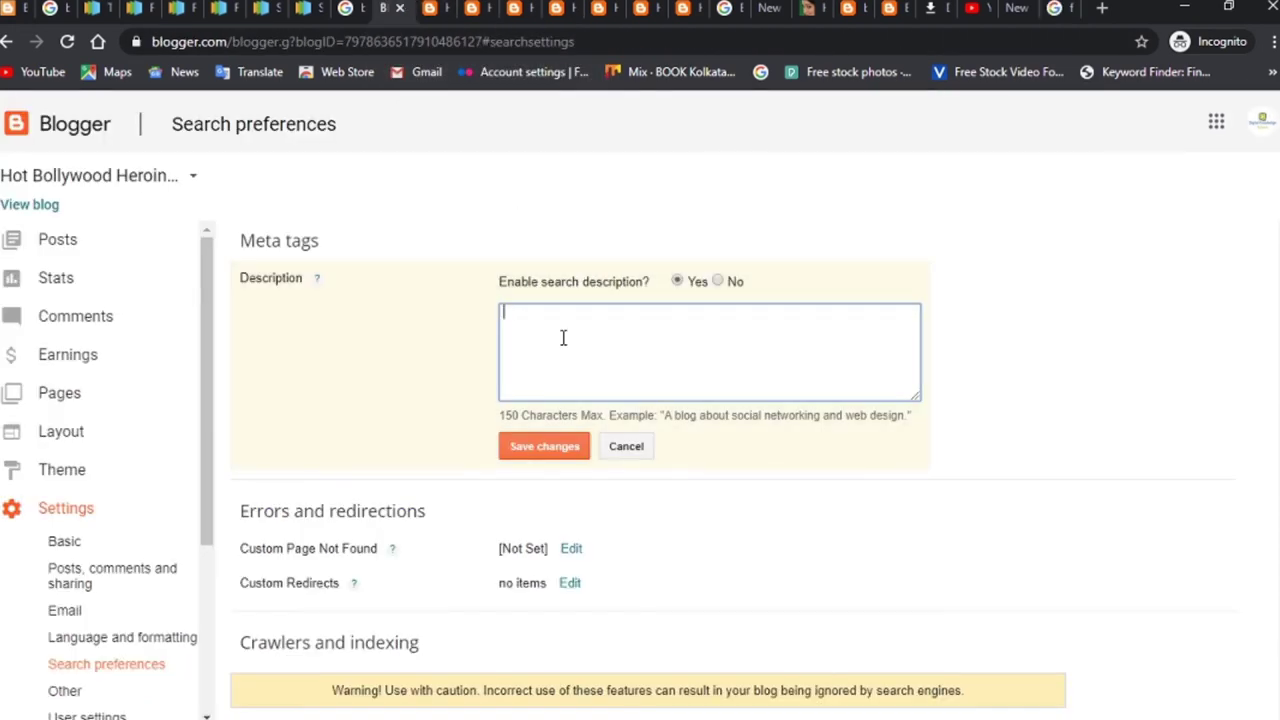
key("ctrl+v")
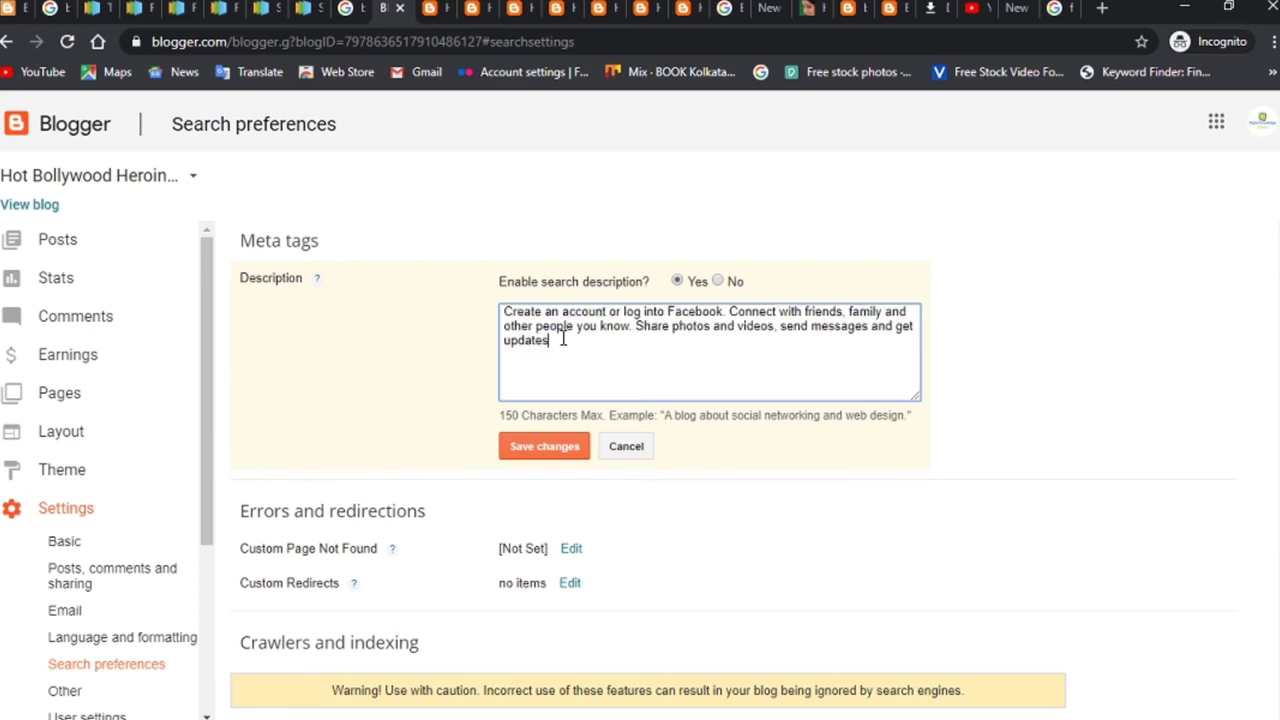
left_click(543, 450)
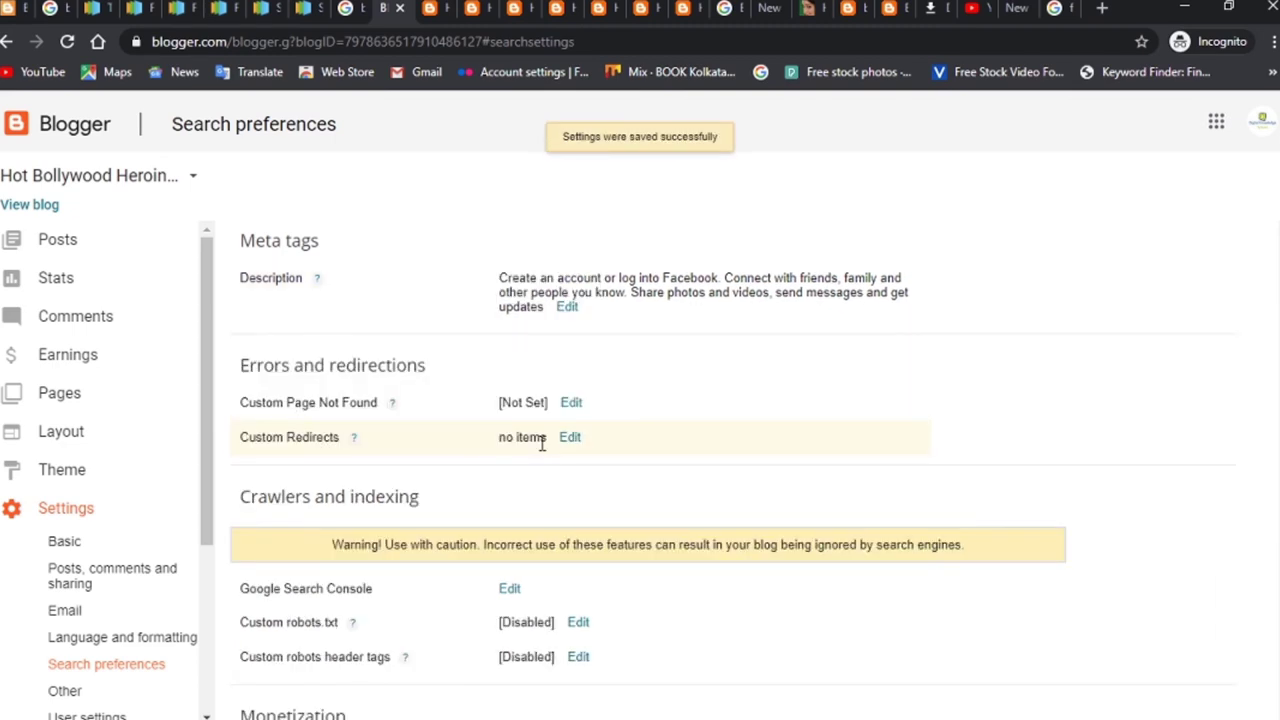
Try enabling custom robots.txt content under crawlers and indexing, view its empty text field, and switch the option back to No
scroll(680, 503, "down", 1)
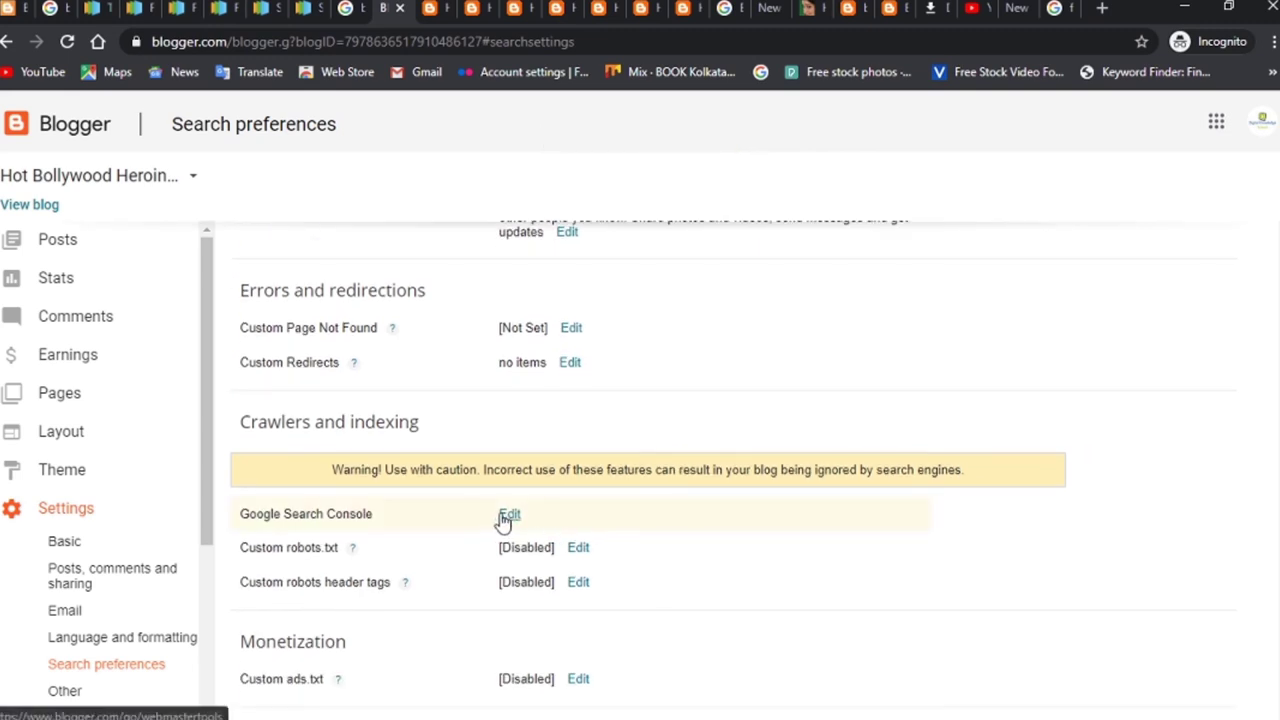
left_click(577, 549)
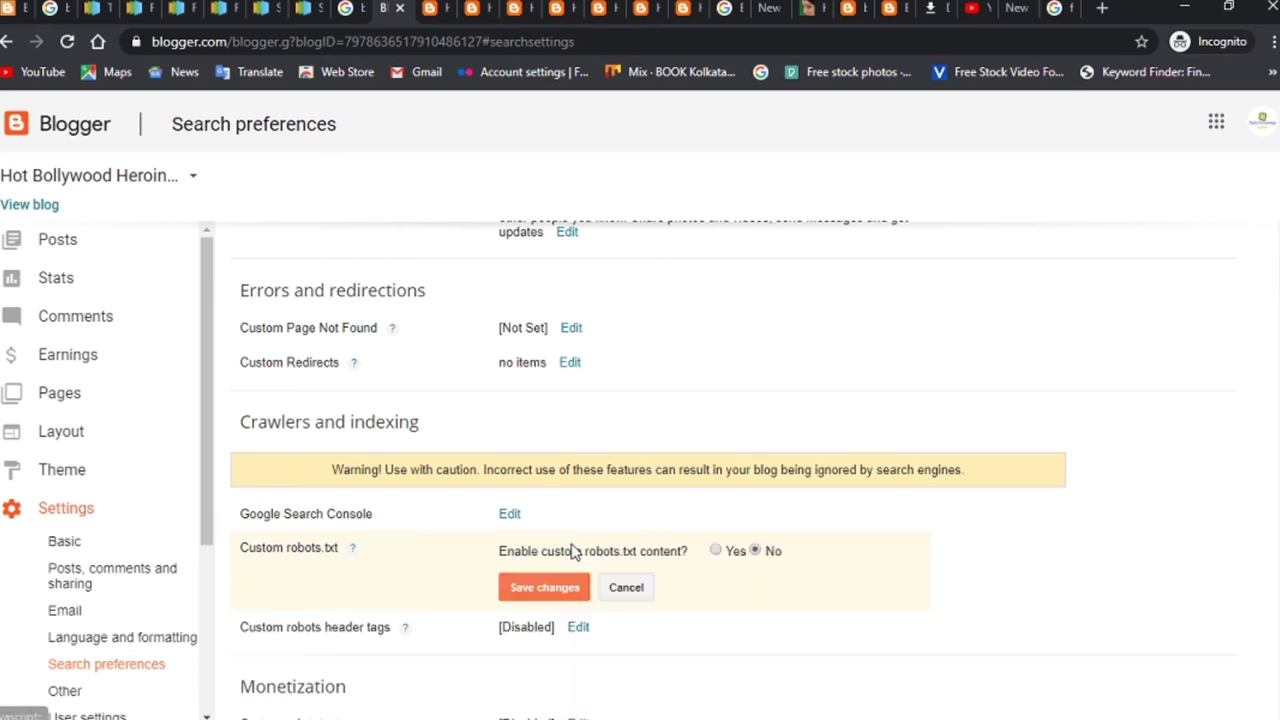
left_click(716, 551)
scroll(672, 594, "down", 2)
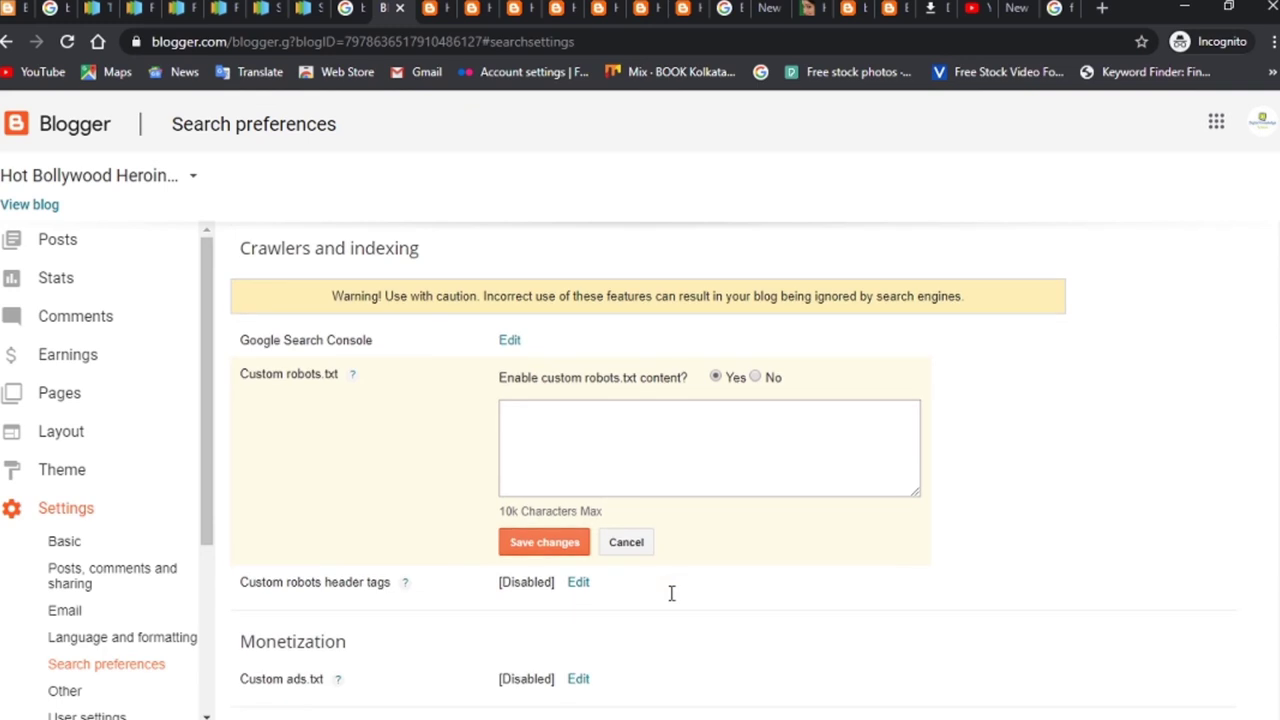
left_click(593, 455)
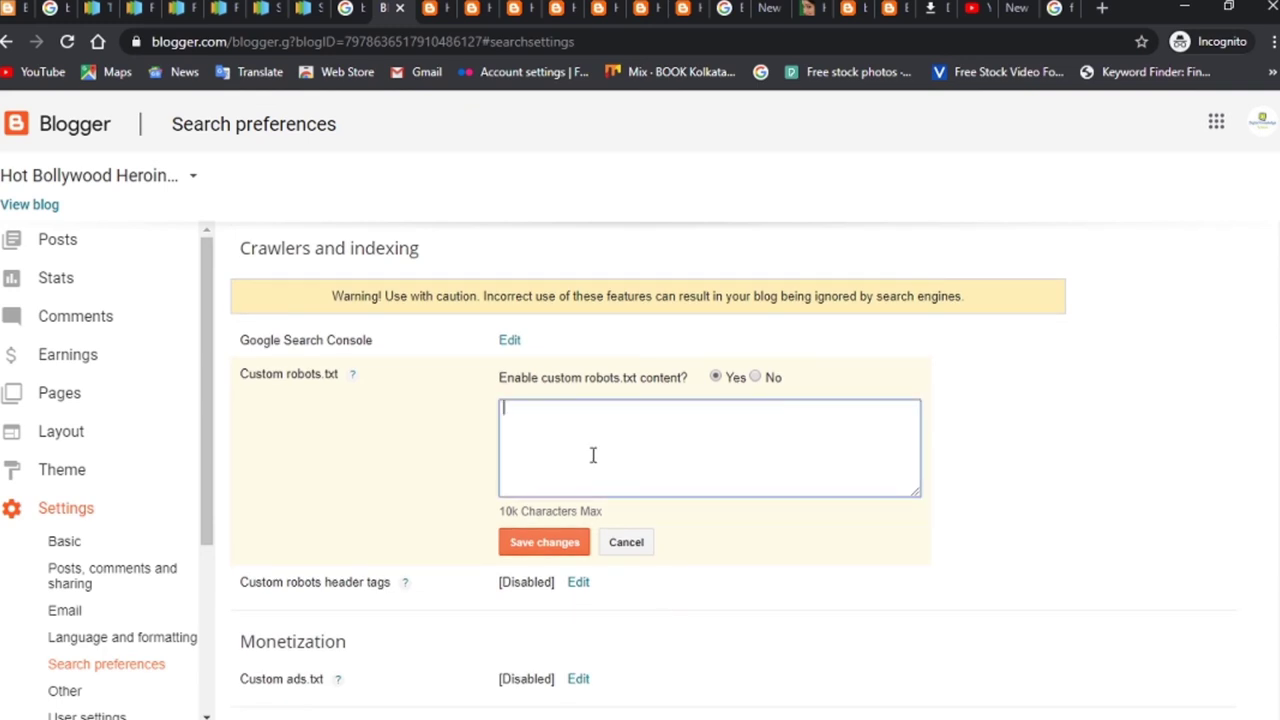
left_click(755, 378)
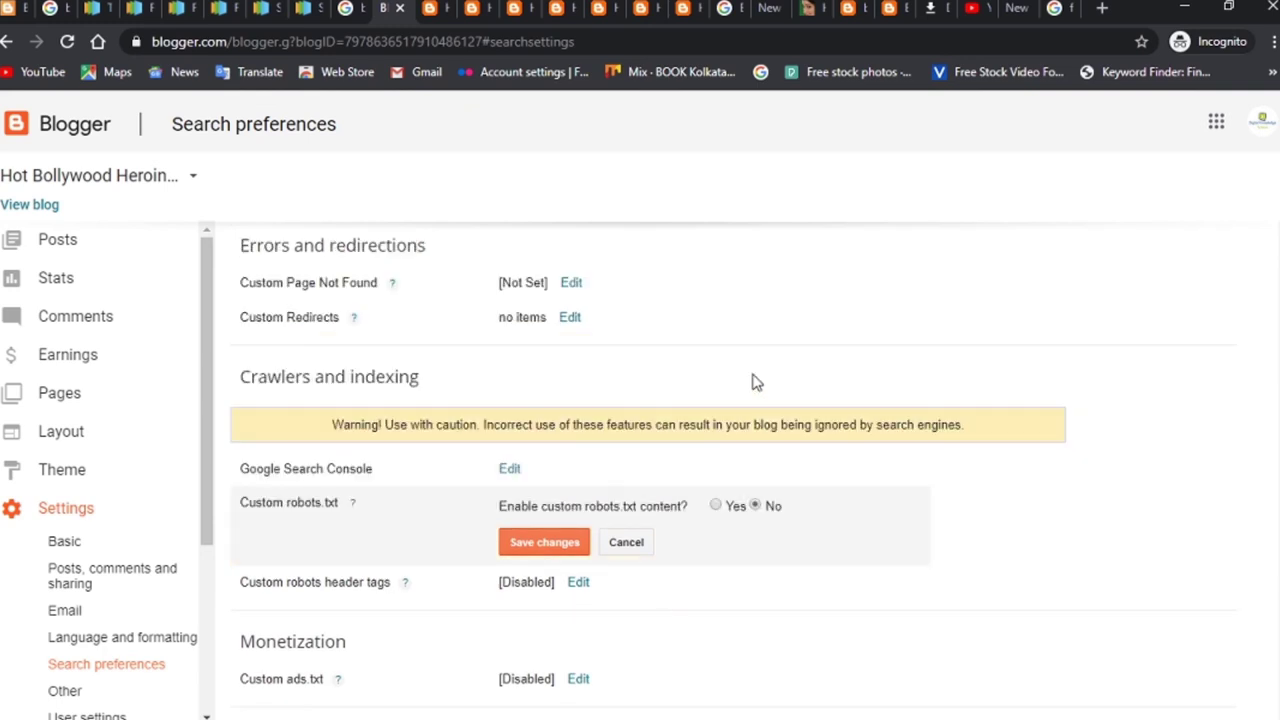
Enable custom robots header tags in the crawlers and indexing settings
left_click(577, 583)
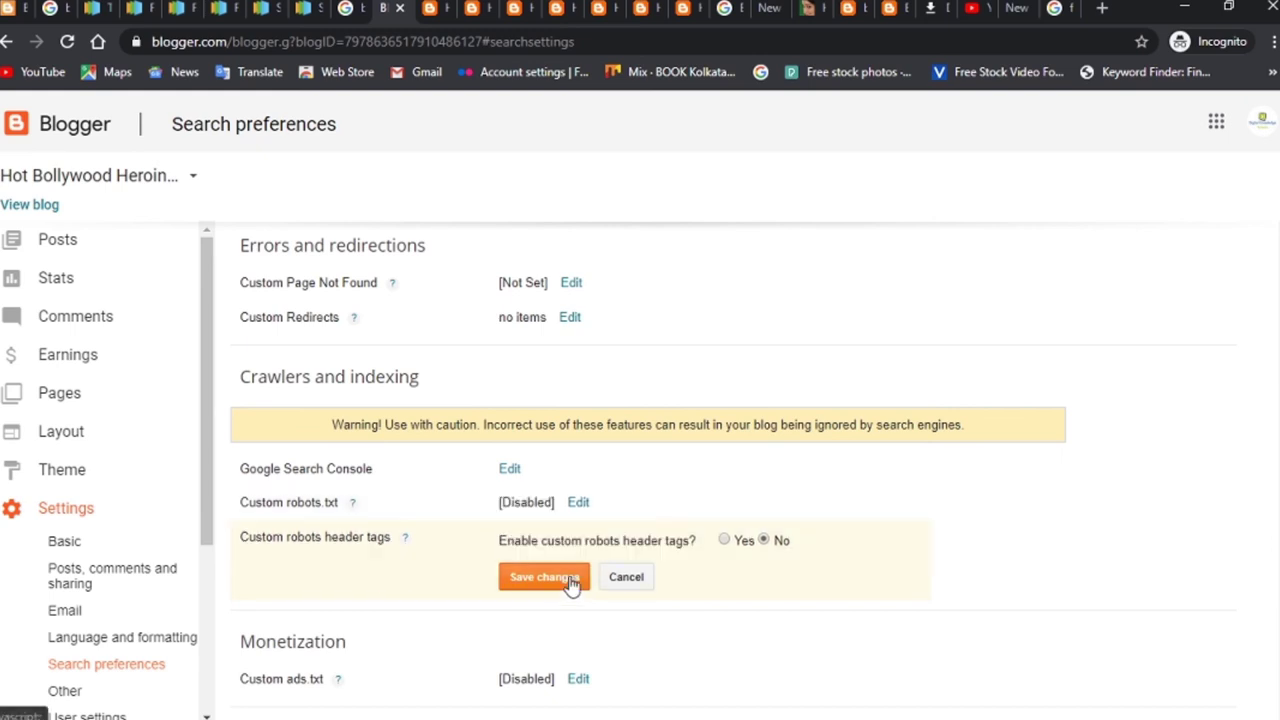
left_click(724, 540)
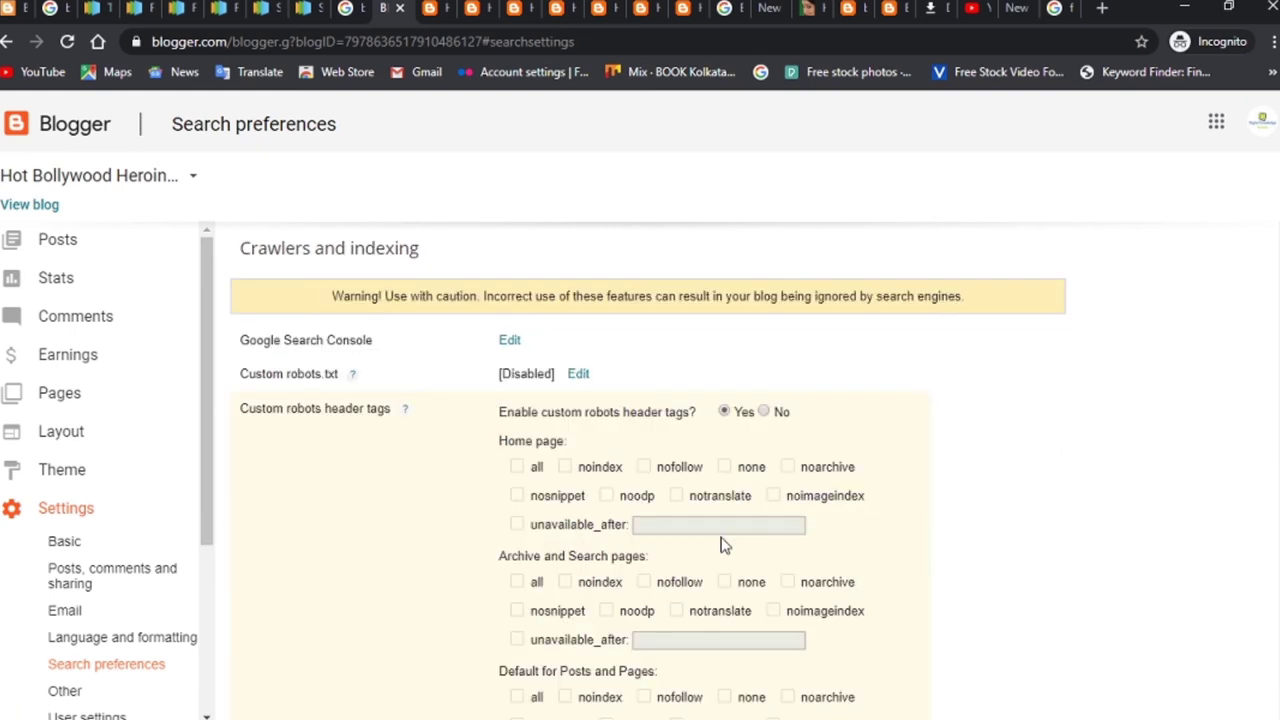
Search Google in a new tab for "Custom robots header tags ?" and enlarge the bloggertipsseotricks.com example among the image results
triple_click(302, 412)
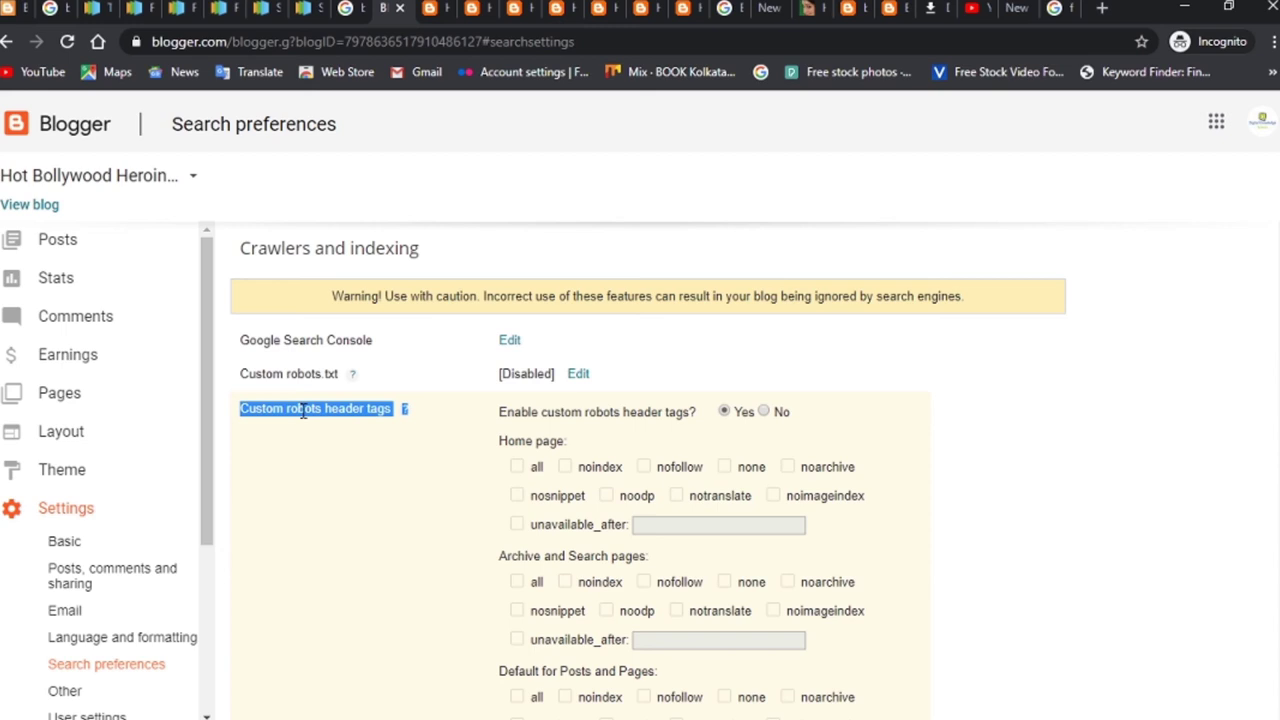
key("ctrl+t")
key("ctrl+v")
key("Return")
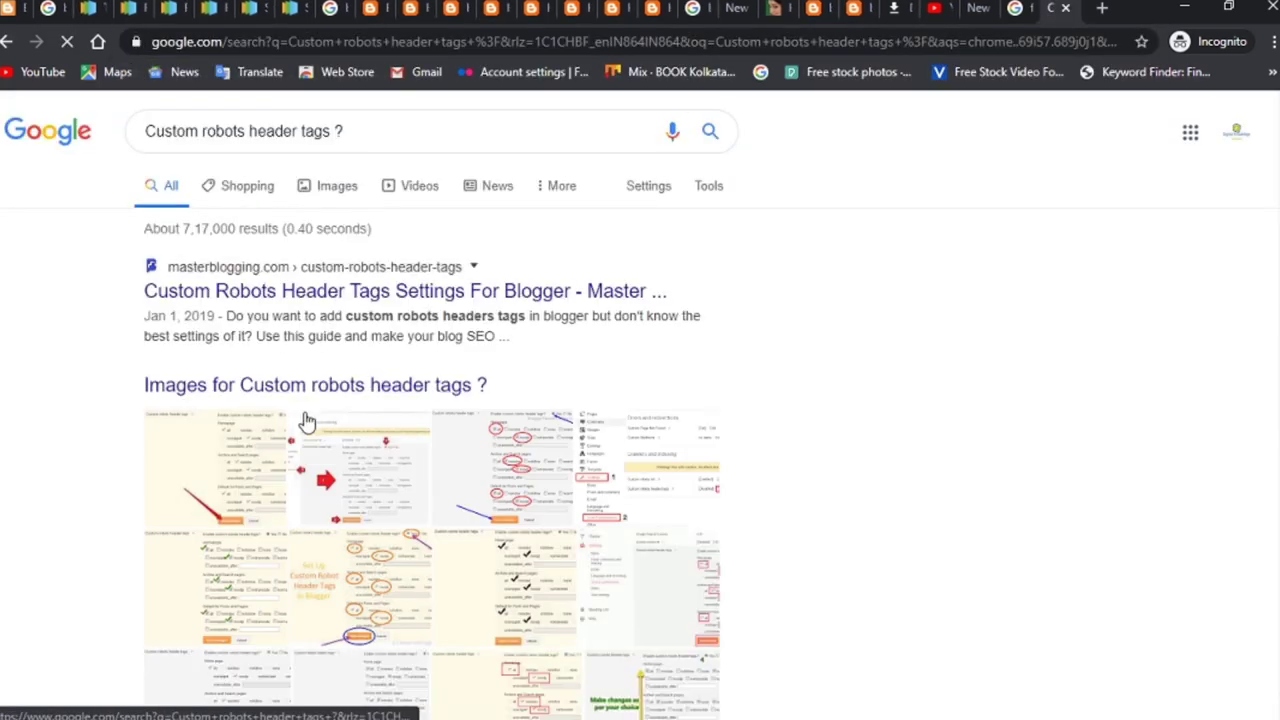
left_click(510, 476)
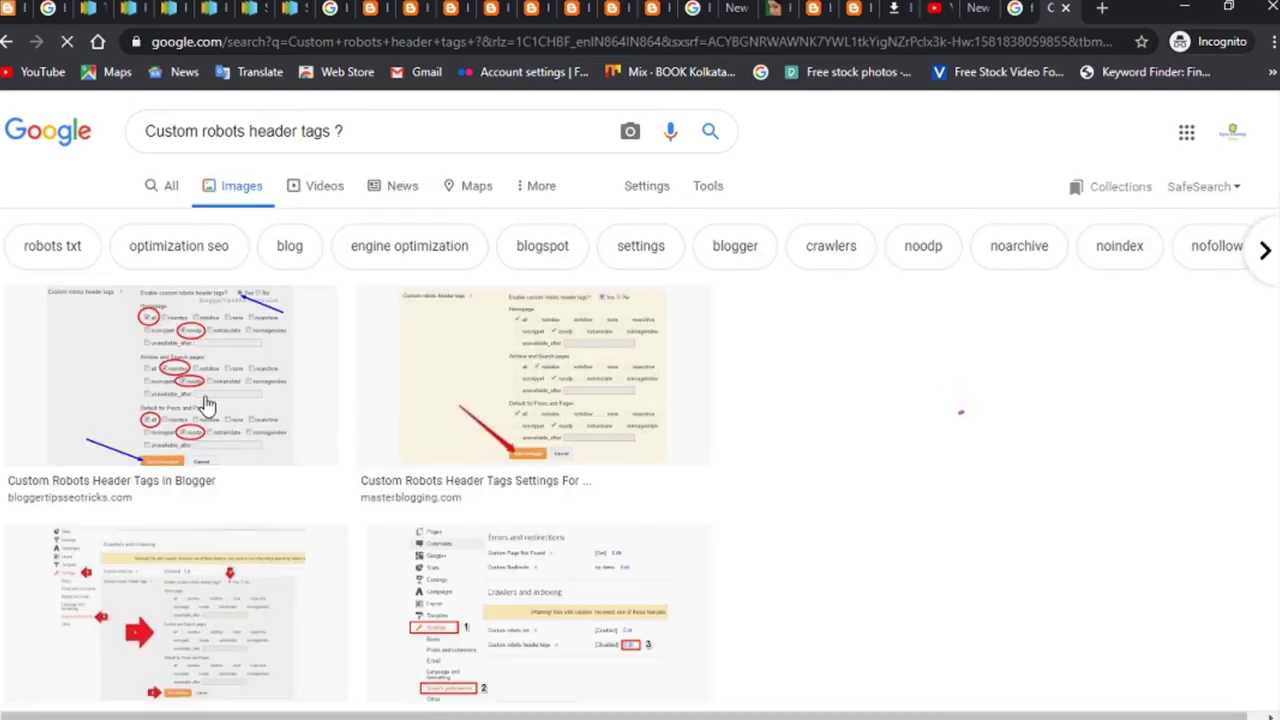
scroll(198, 404, "down", 3)
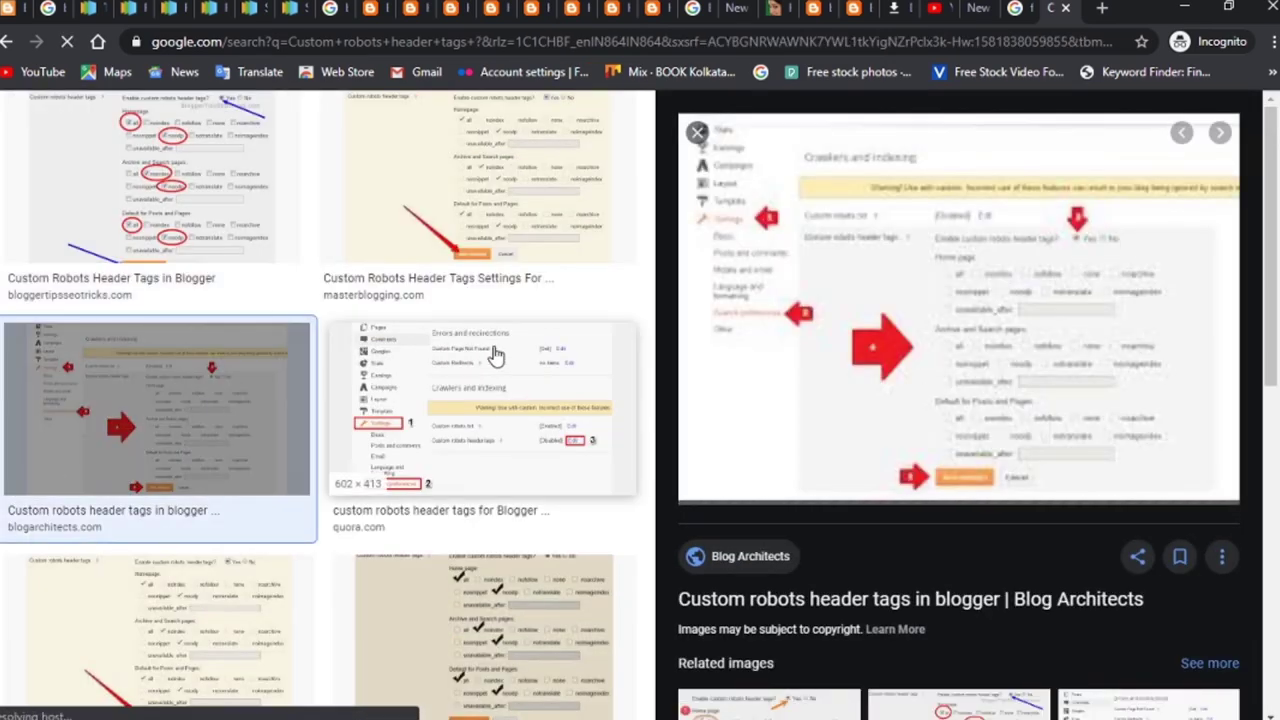
left_click(175, 218)
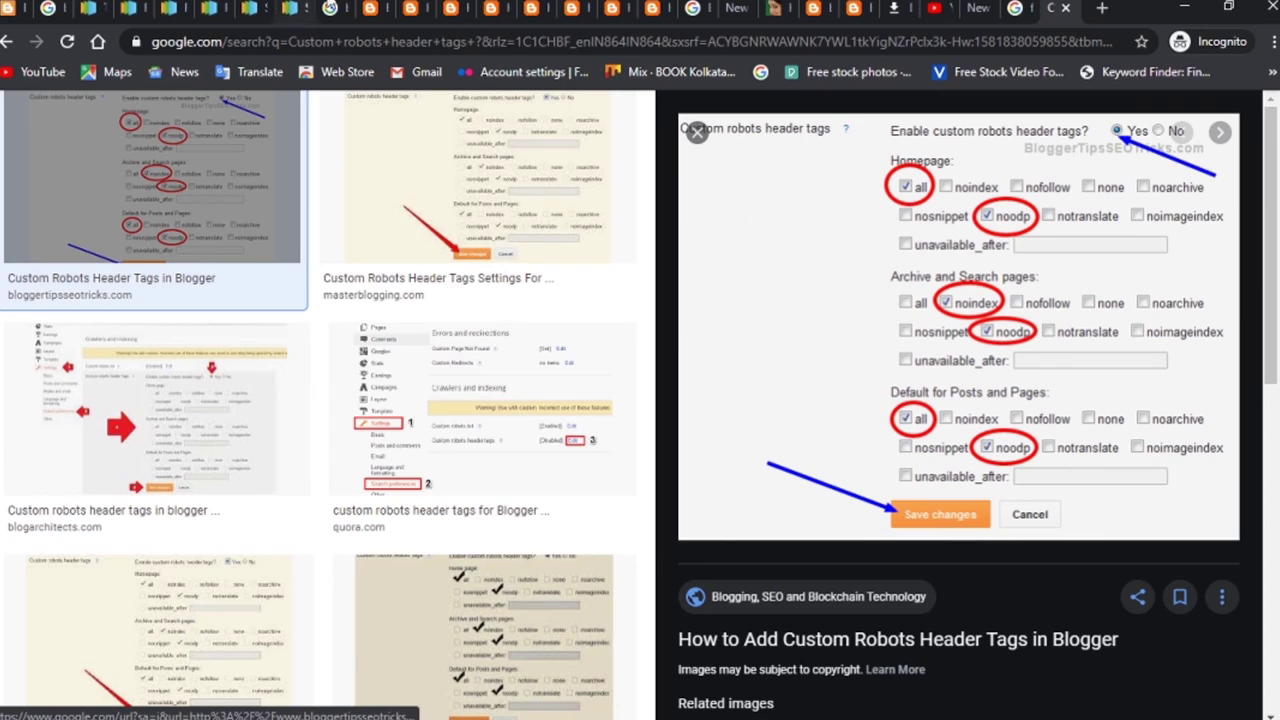
Return to Blogger's search preferences and select all and noodp as the Home page robots header tags
left_click(371, 8)
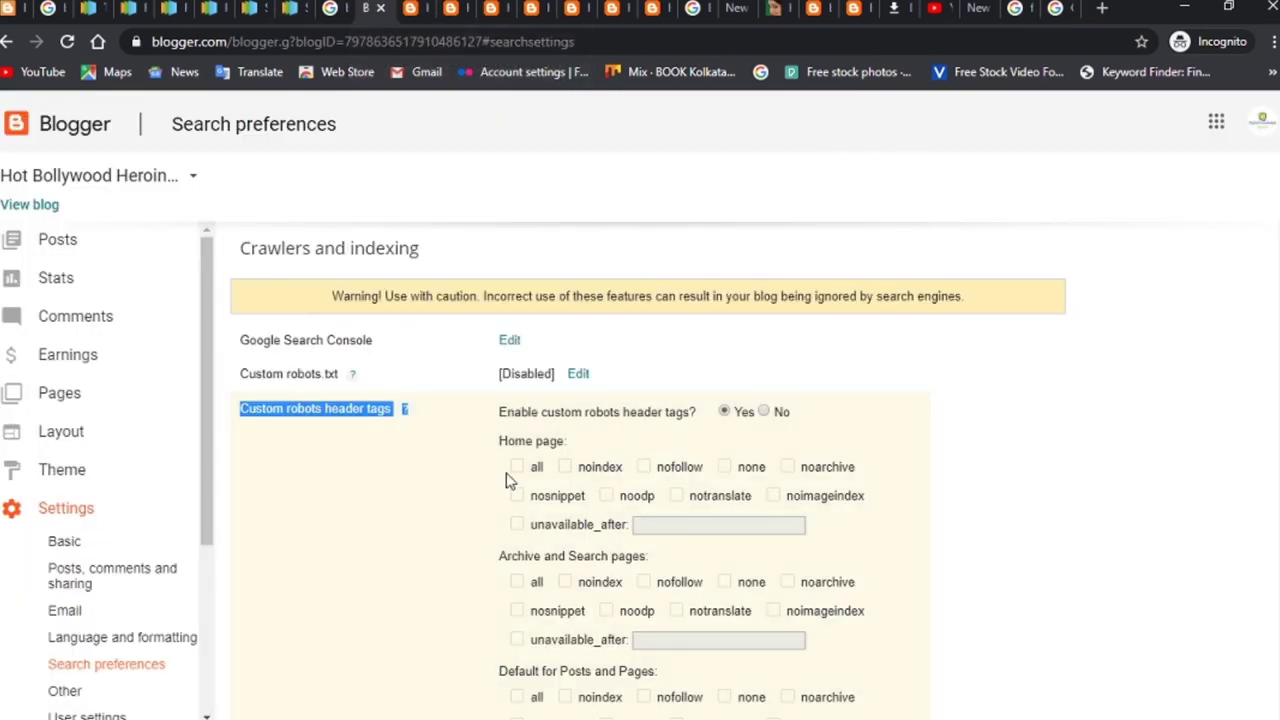
left_click(518, 466)
left_click(606, 495)
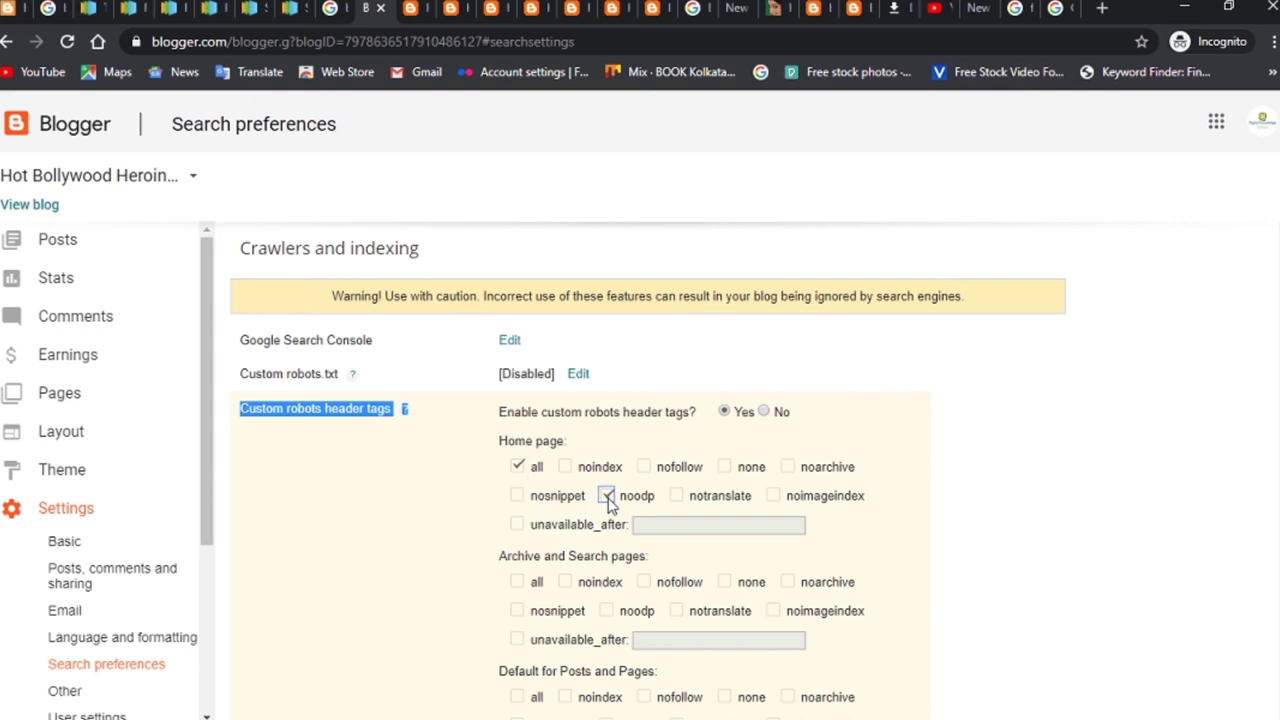
Set the Archive and Search pages header tags to noindex and noodp, leaving nofollow unselected, after checking the reference image
left_click(644, 582)
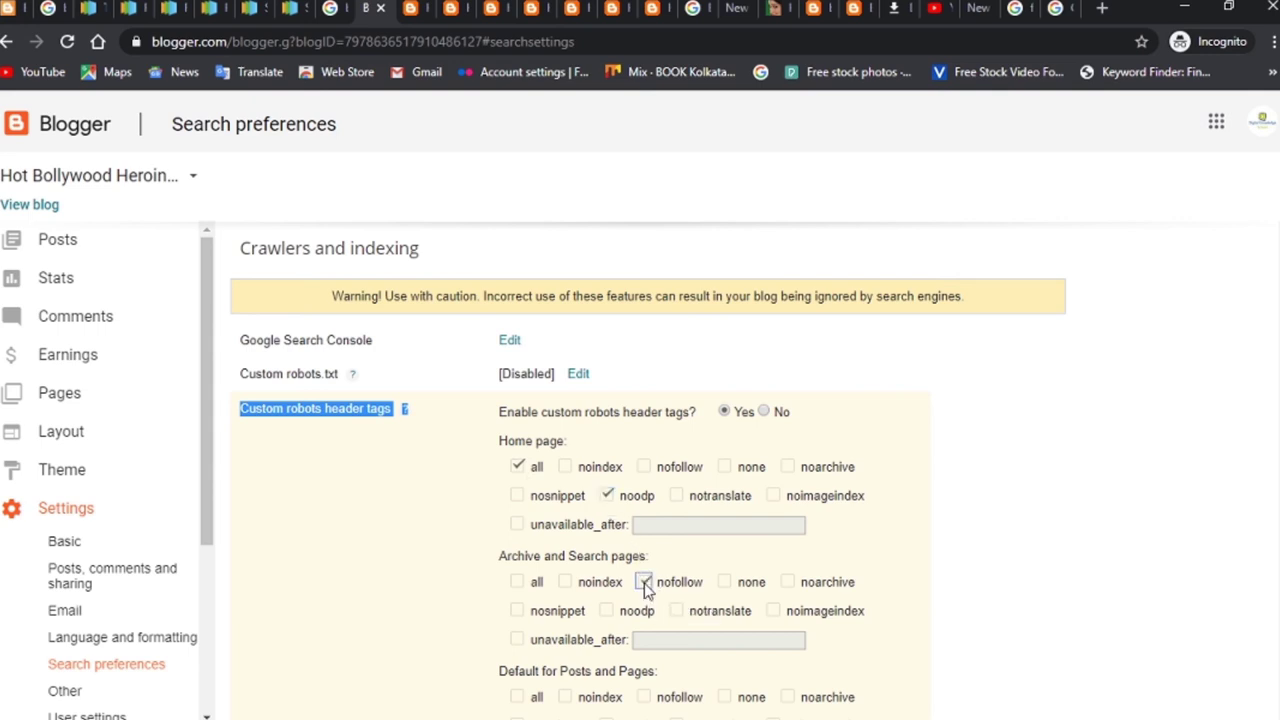
left_click(1014, 8)
left_click(1055, 8)
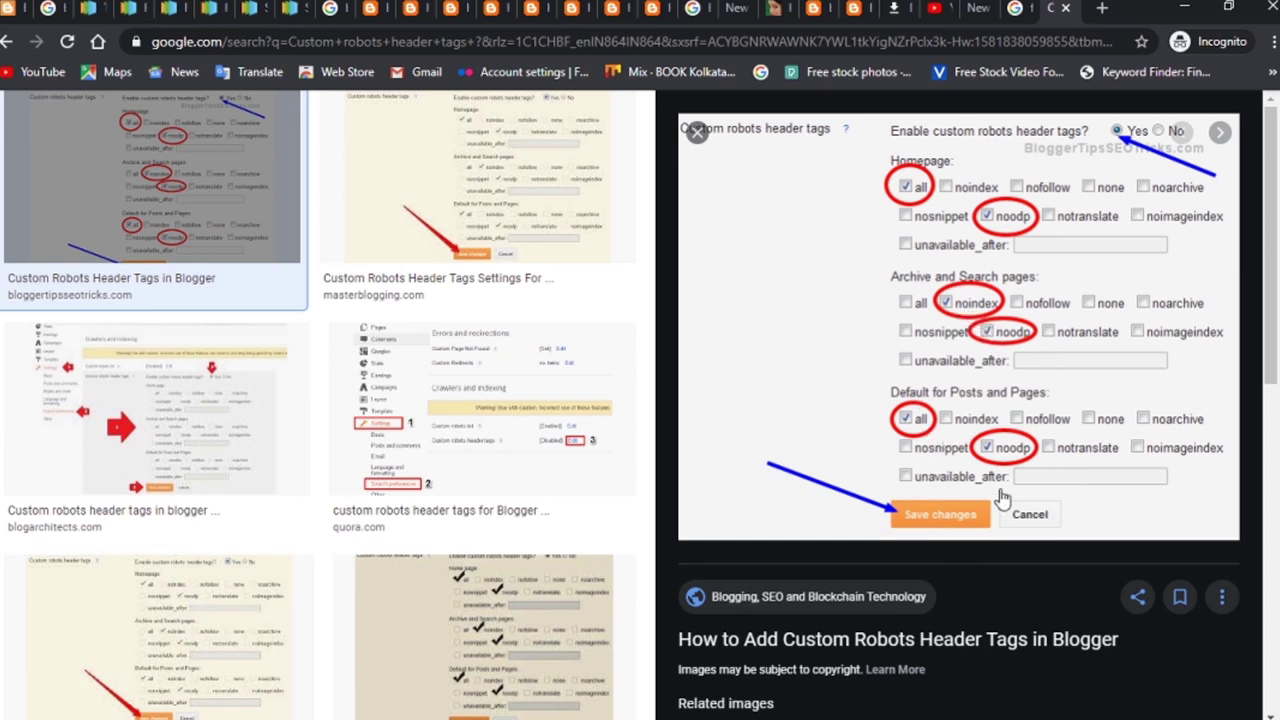
left_click(375, 8)
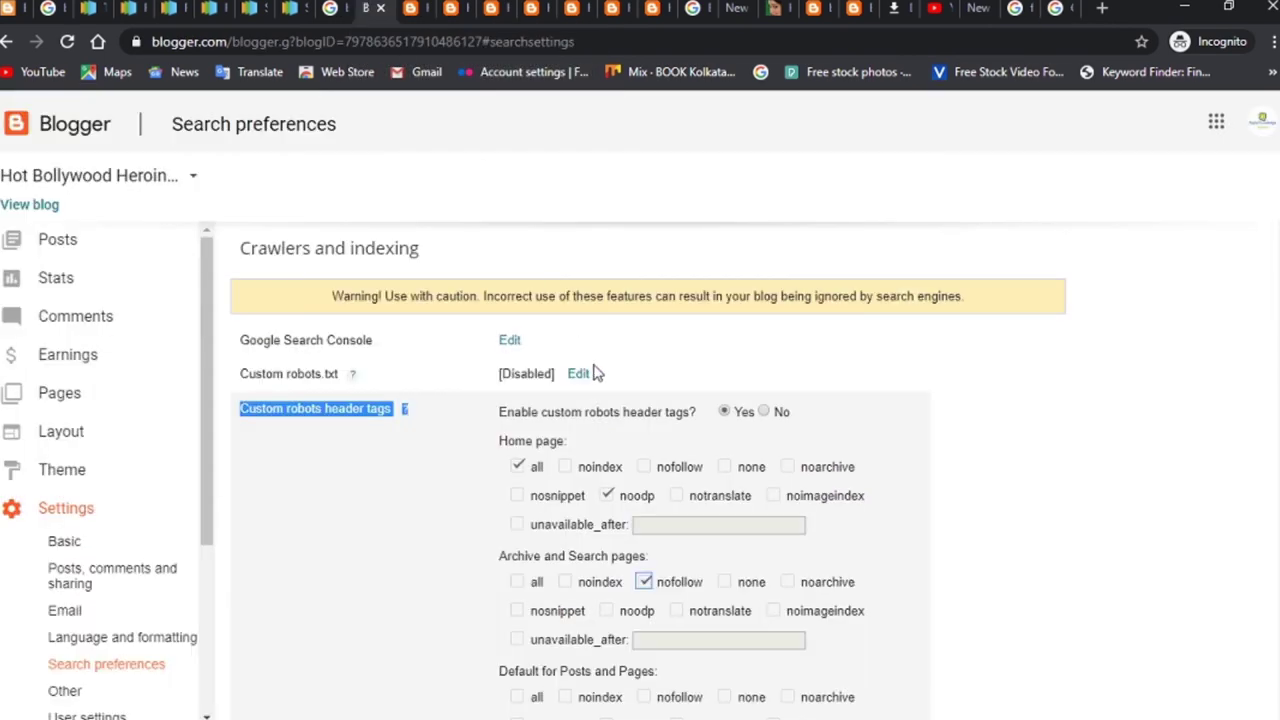
left_click(566, 583)
left_click(607, 611)
left_click(644, 582)
Recheck the reference image, select all under Default for Posts and Pages, and save the custom robots header tags
left_click(1070, 8)
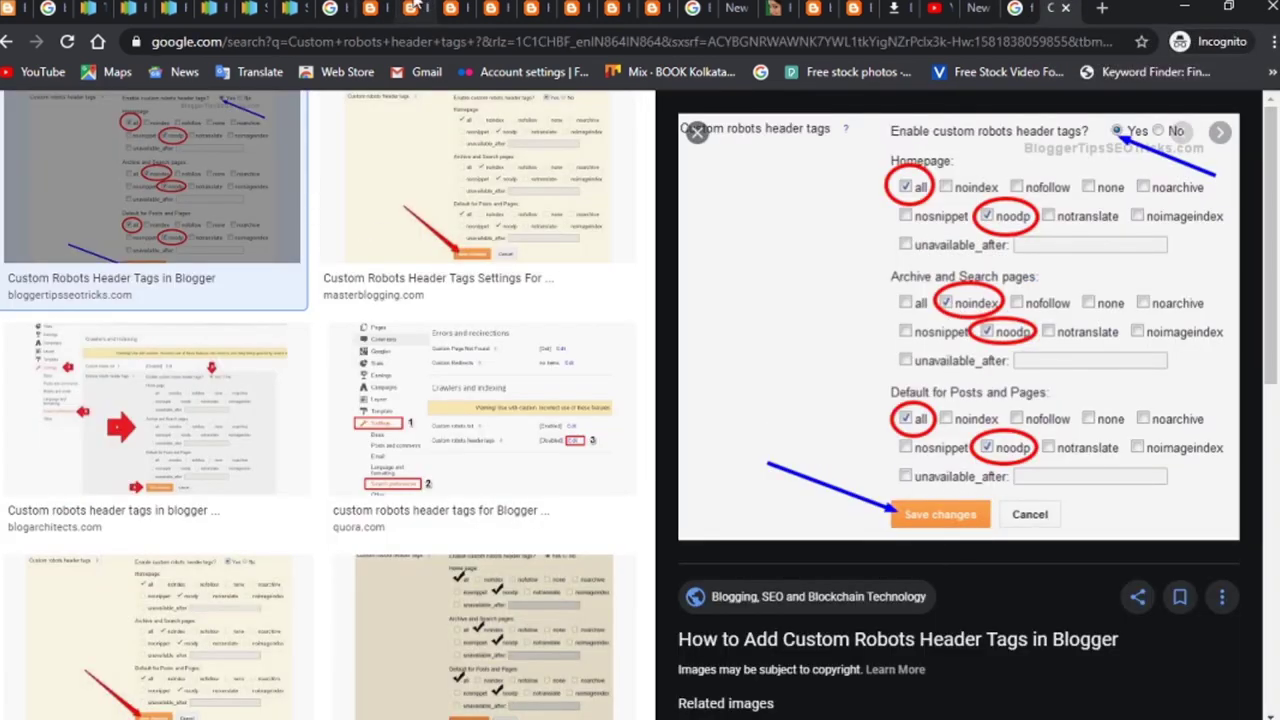
left_click(370, 8)
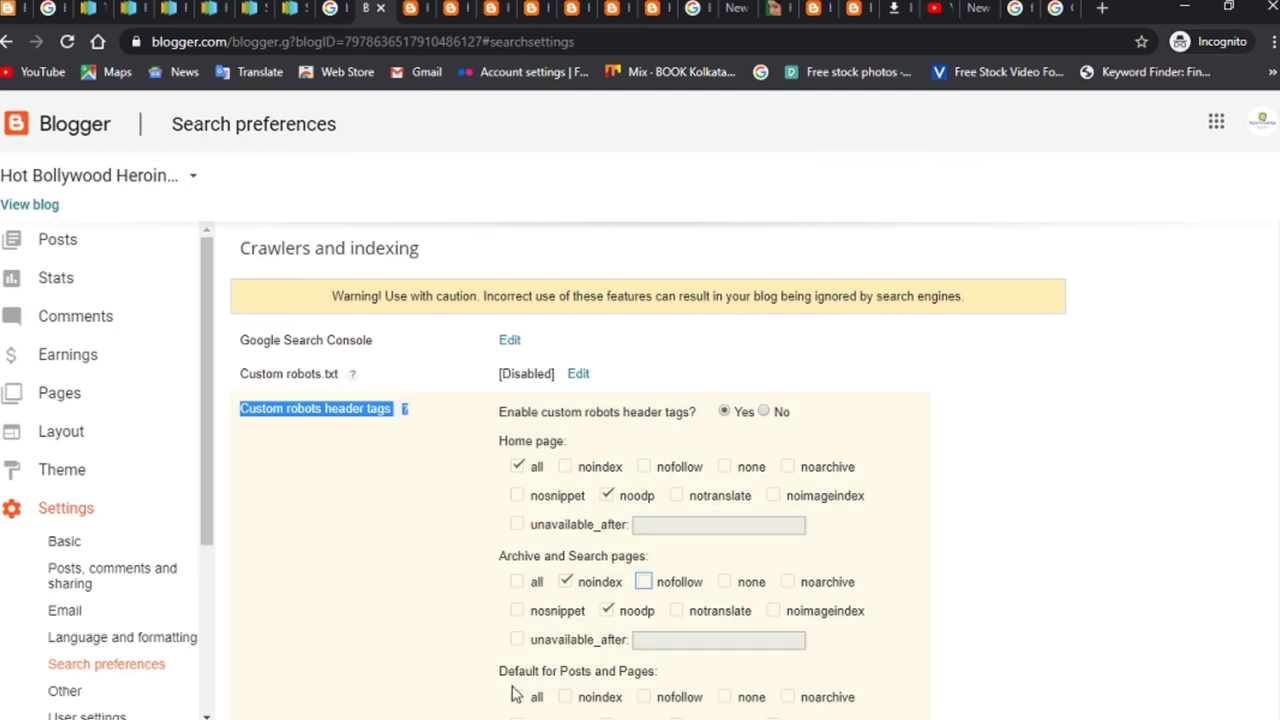
scroll(515, 697, "down", 2)
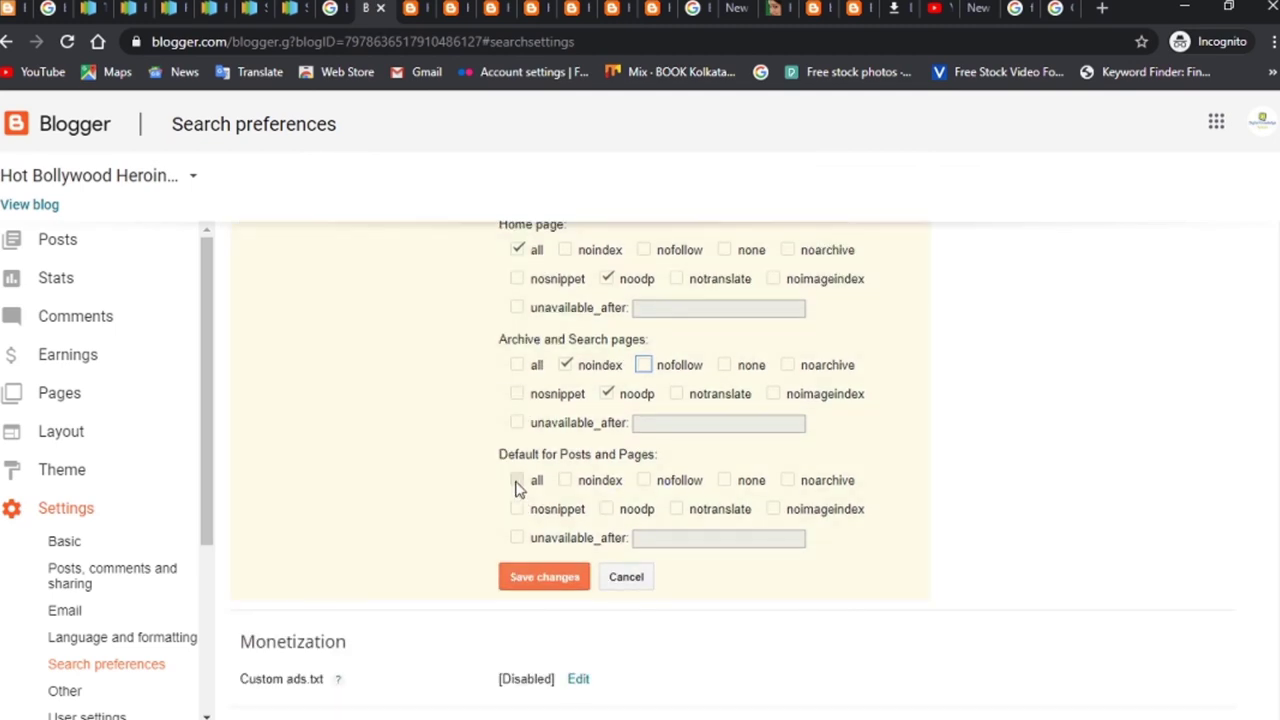
left_click(518, 484)
left_click(532, 588)
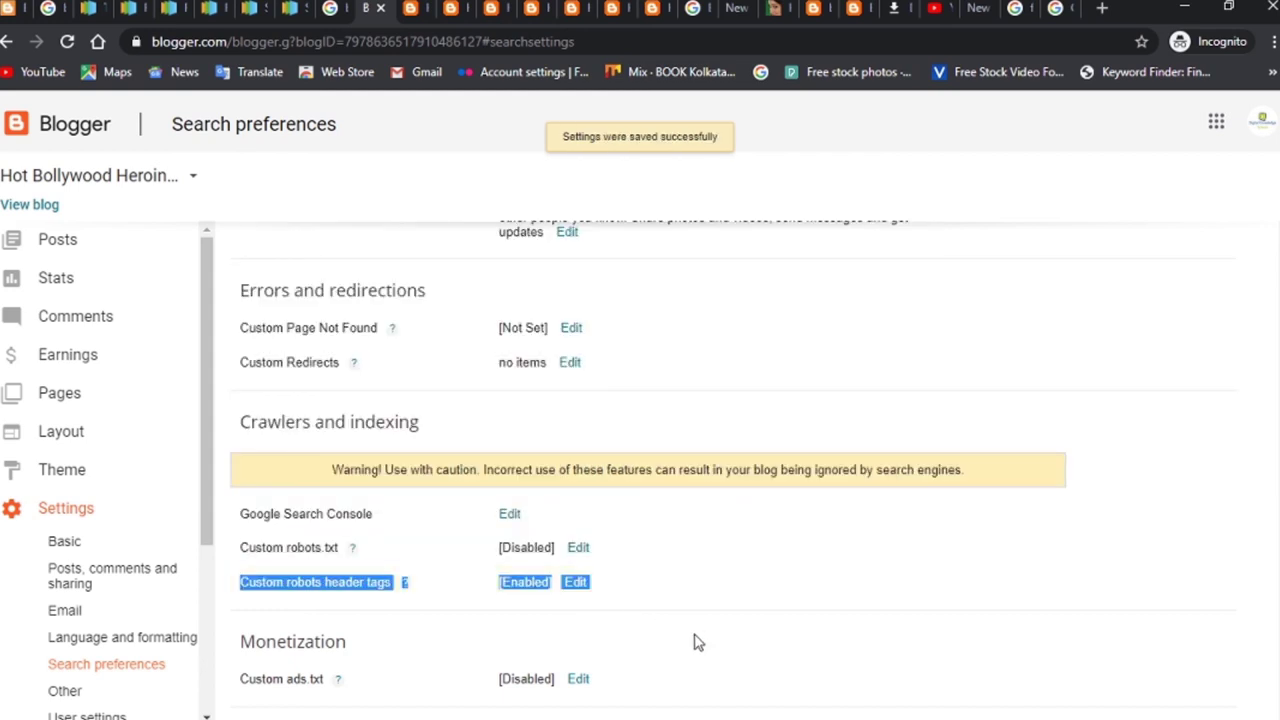
Open the blog's Other settings and review the site feed, adult content and Google Analytics property ID options
scroll(100, 668, "down", 3)
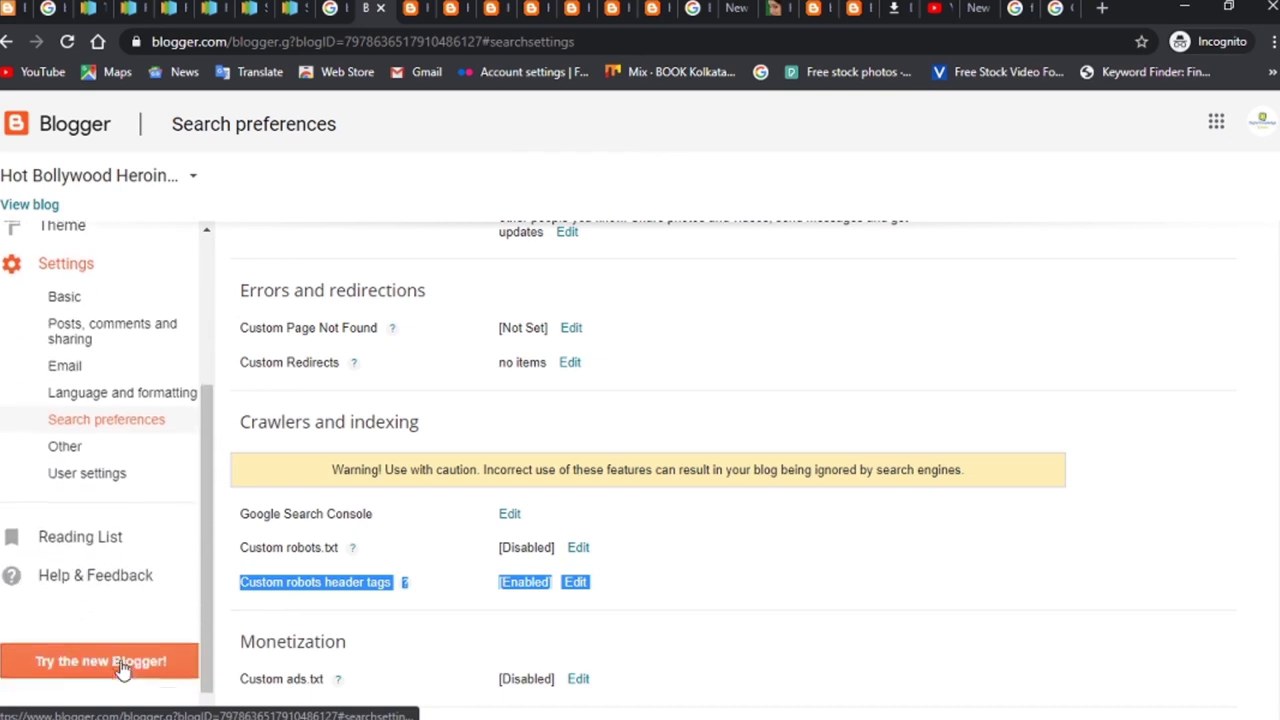
left_click(88, 444)
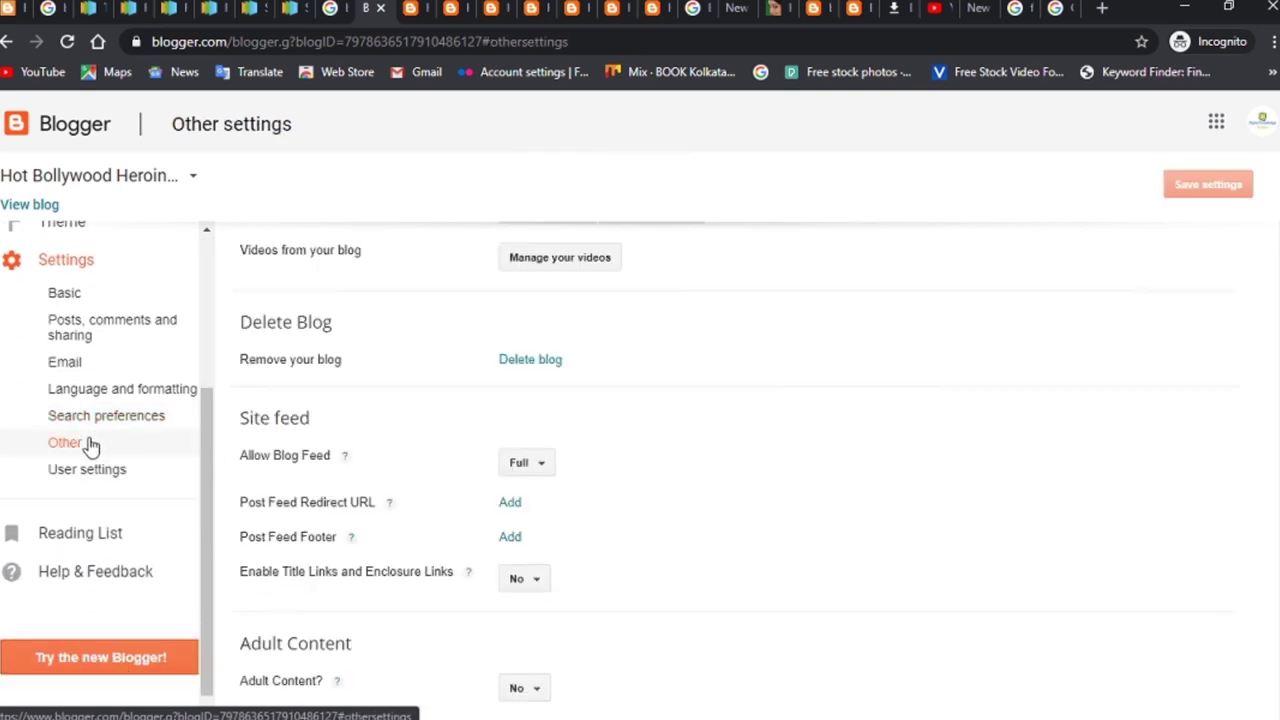
scroll(846, 654, "down", 1)
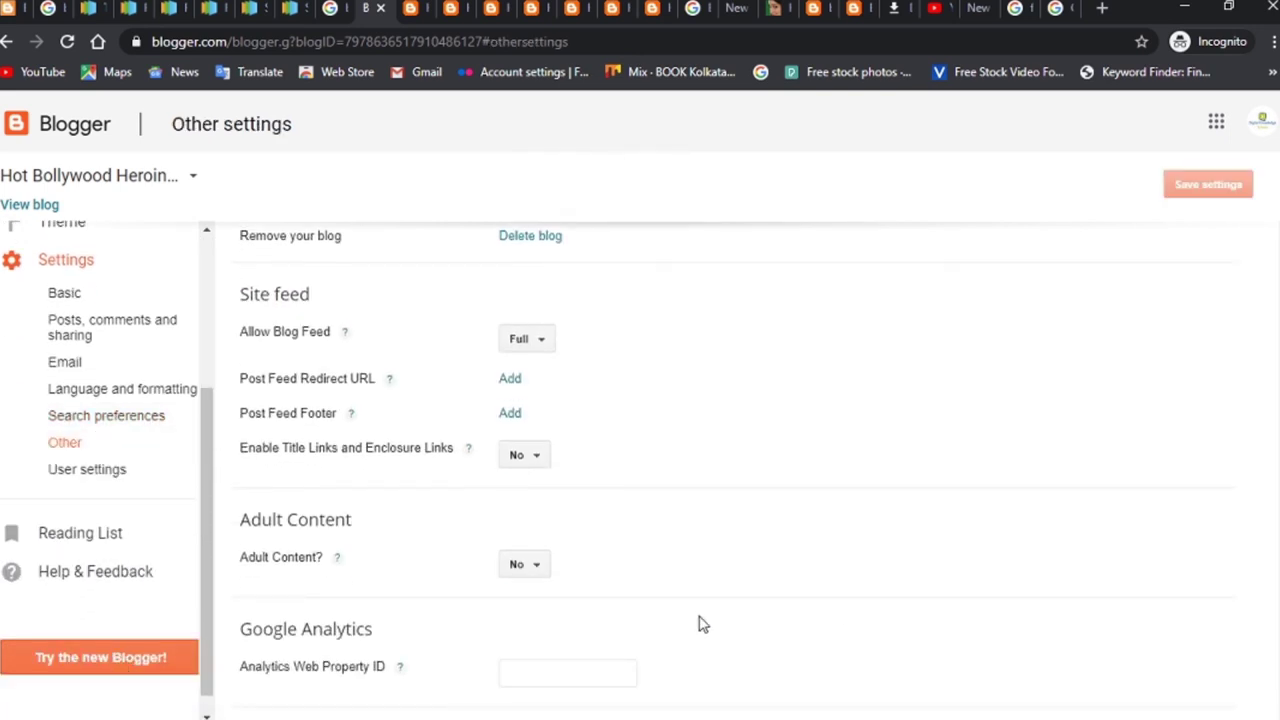
left_click(549, 677)
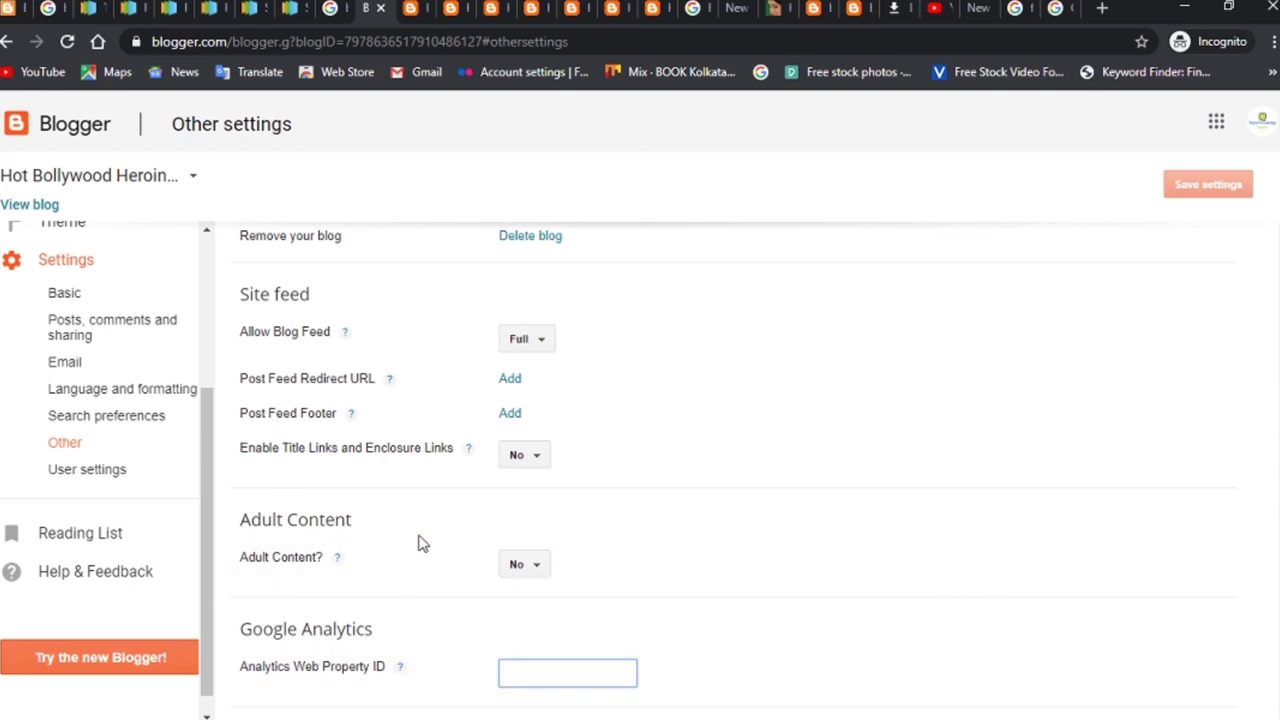
scroll(741, 546, "up", 2)
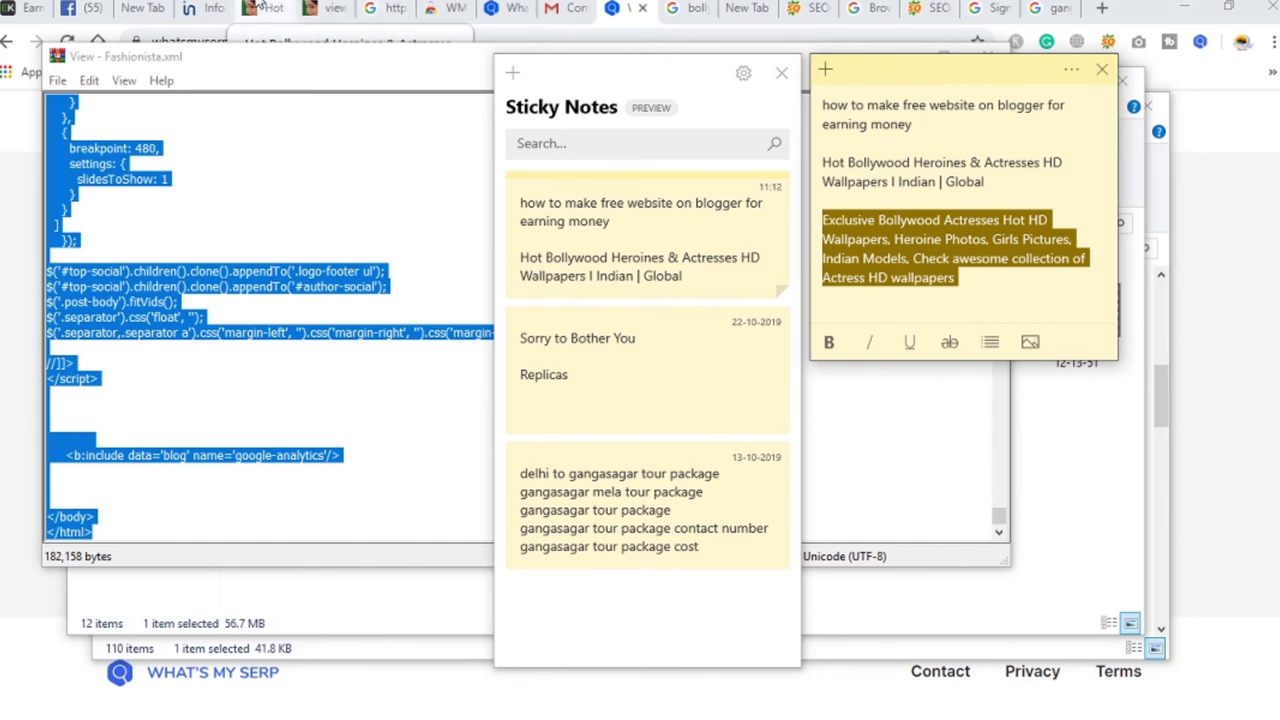
View the home page of bollywoodfansactress.blogspot.com in the other browser window, then return to the Blogger settings
left_click(260, 8)
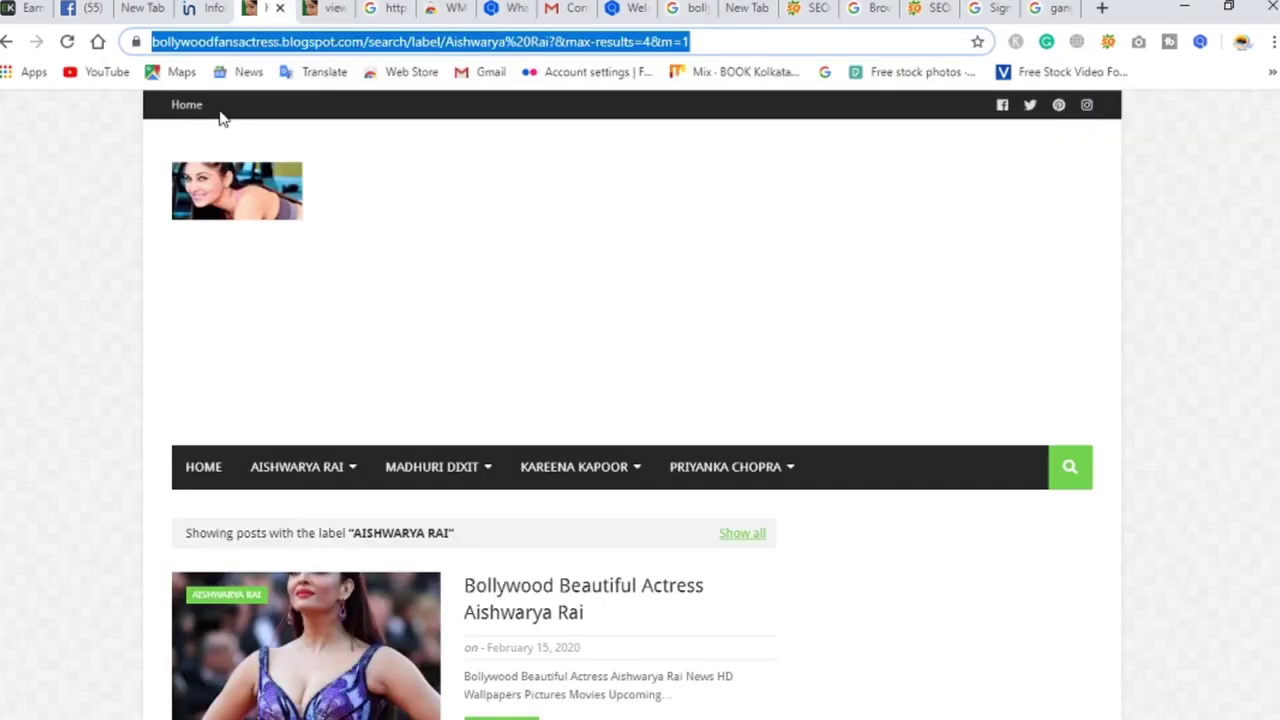
left_click(185, 108)
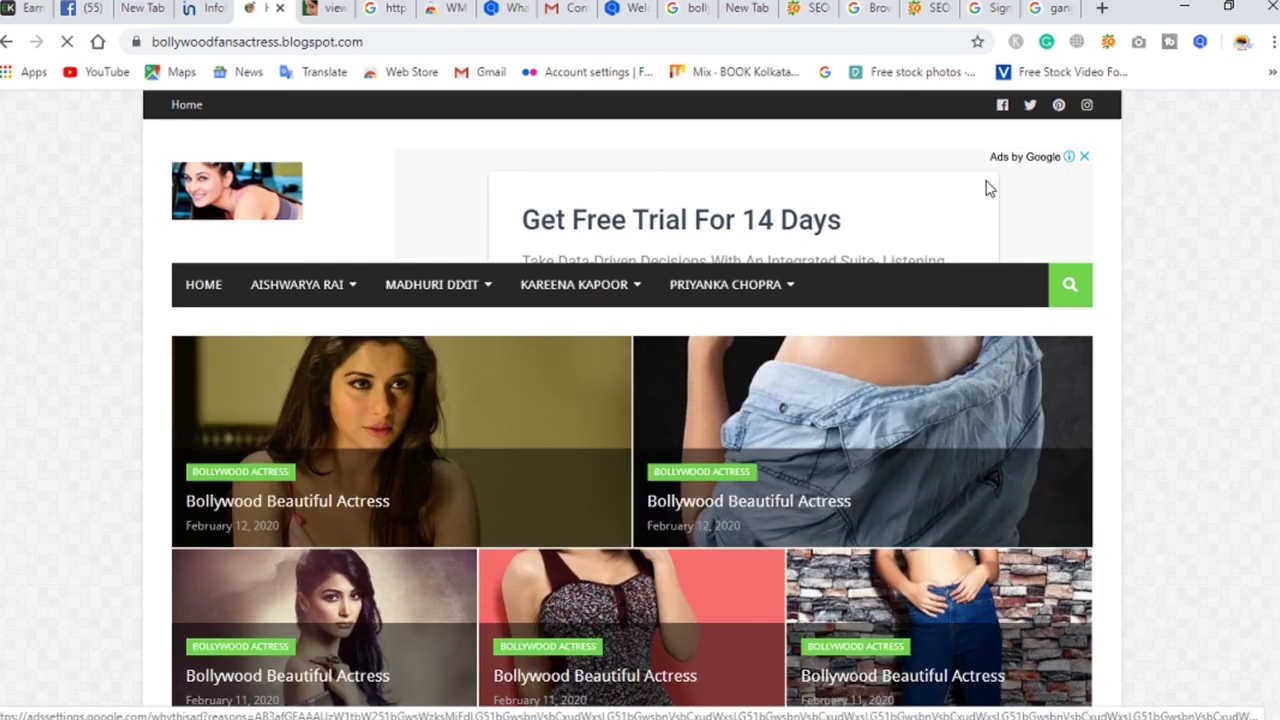
mouse_move(480, 712)
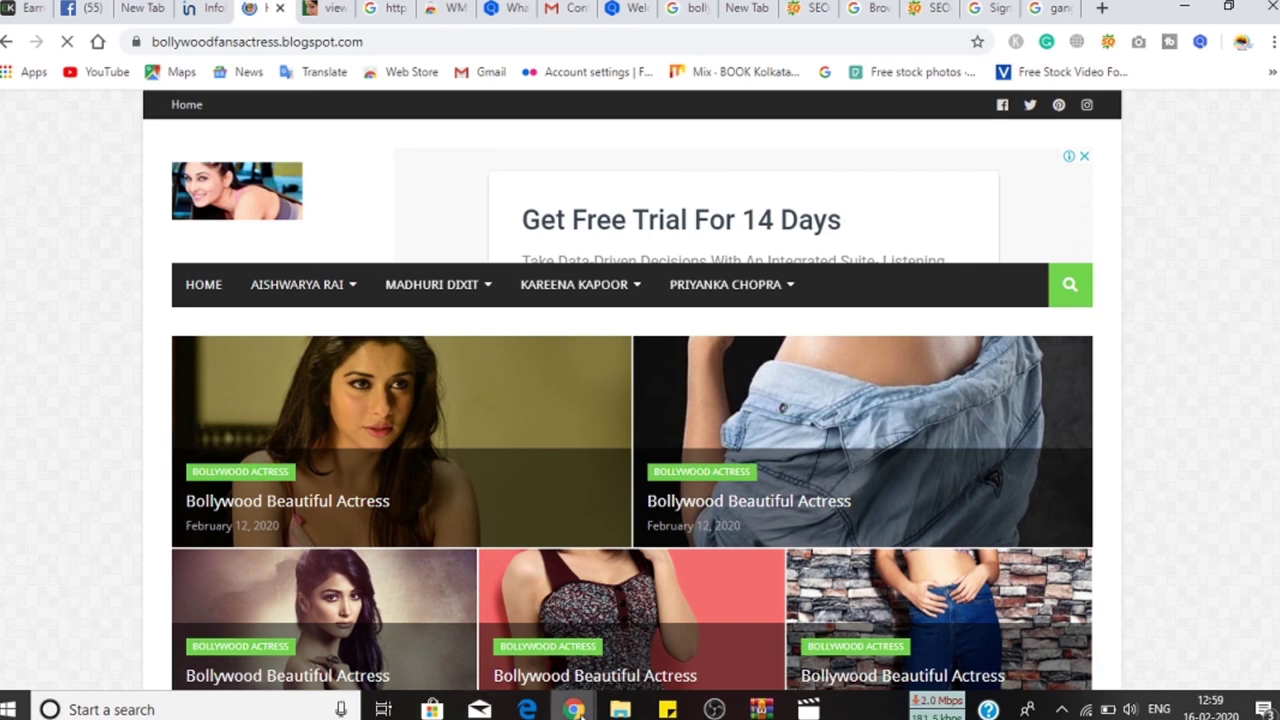
mouse_move(573, 709)
left_click(686, 630)
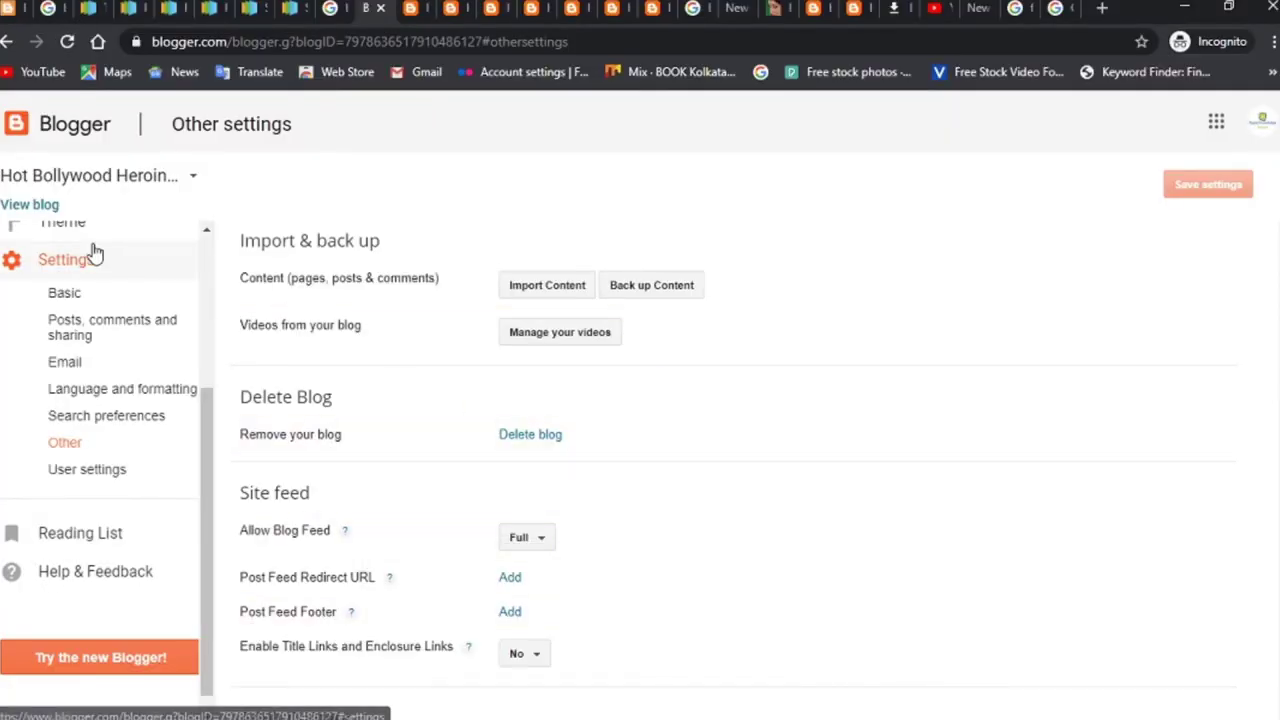
View the blog's list of all posts and go back to the Search preferences settings
scroll(83, 323, "up", 3)
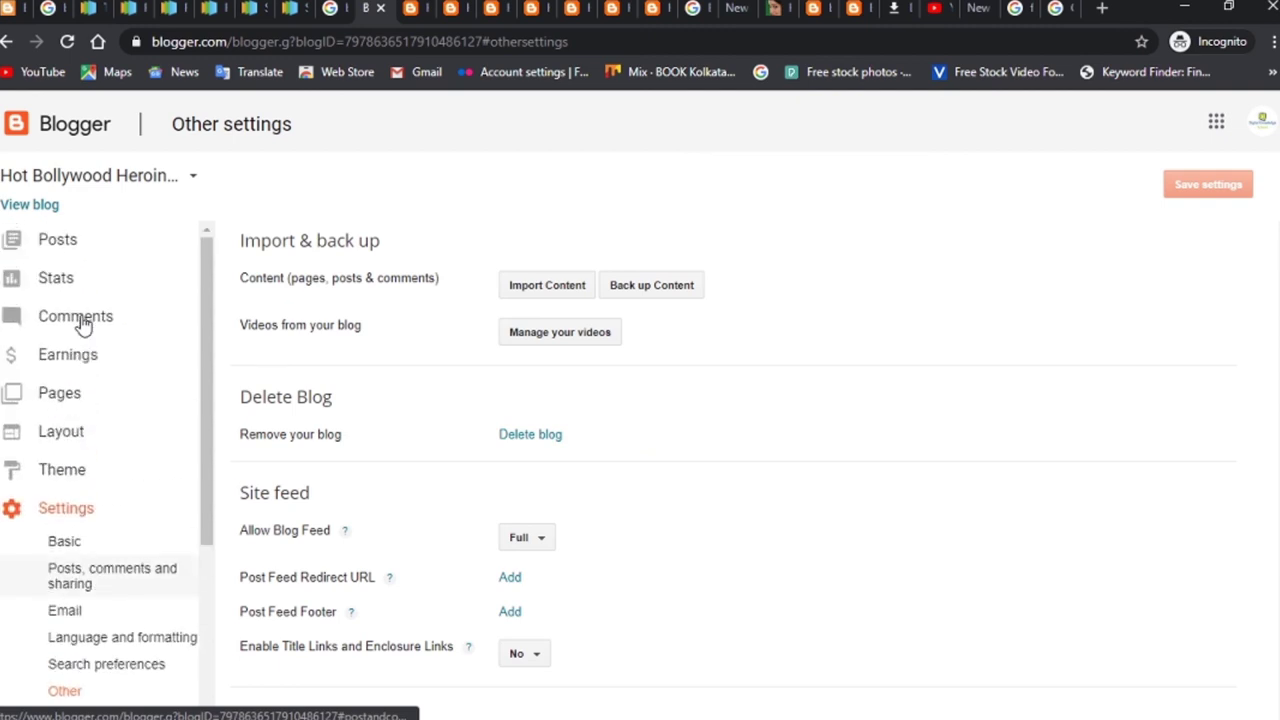
left_click(60, 245)
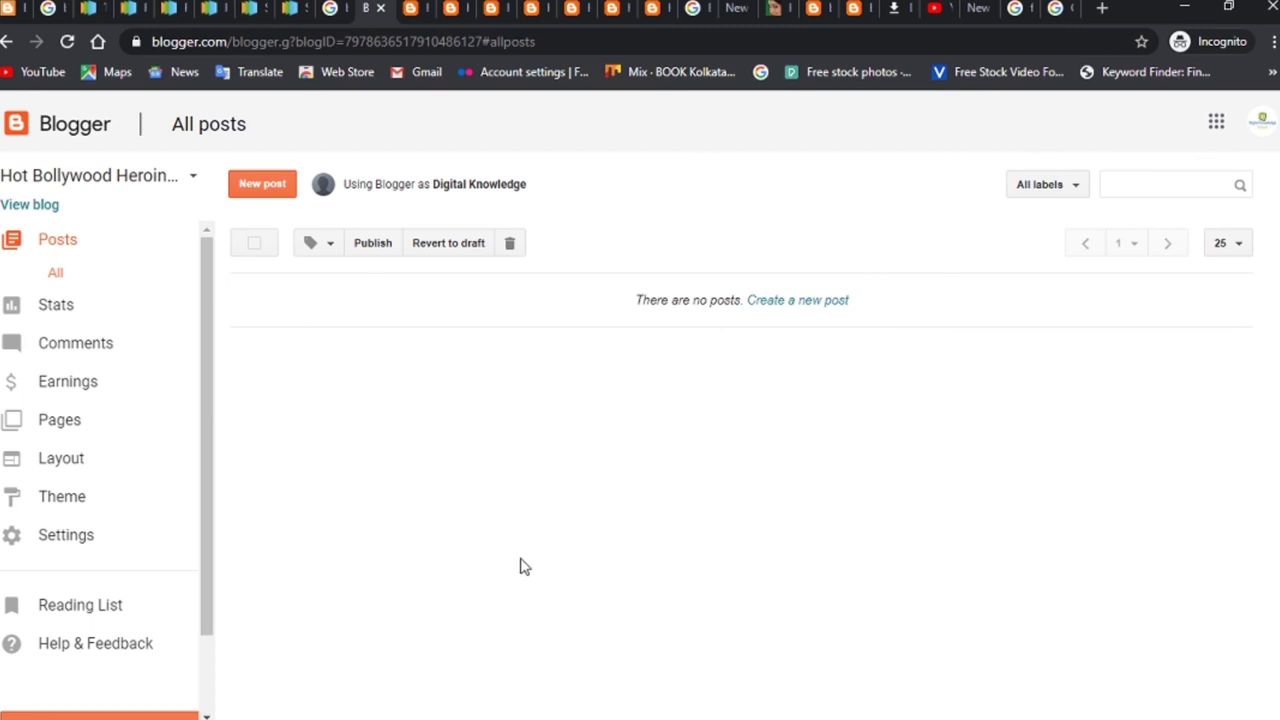
left_click(86, 537)
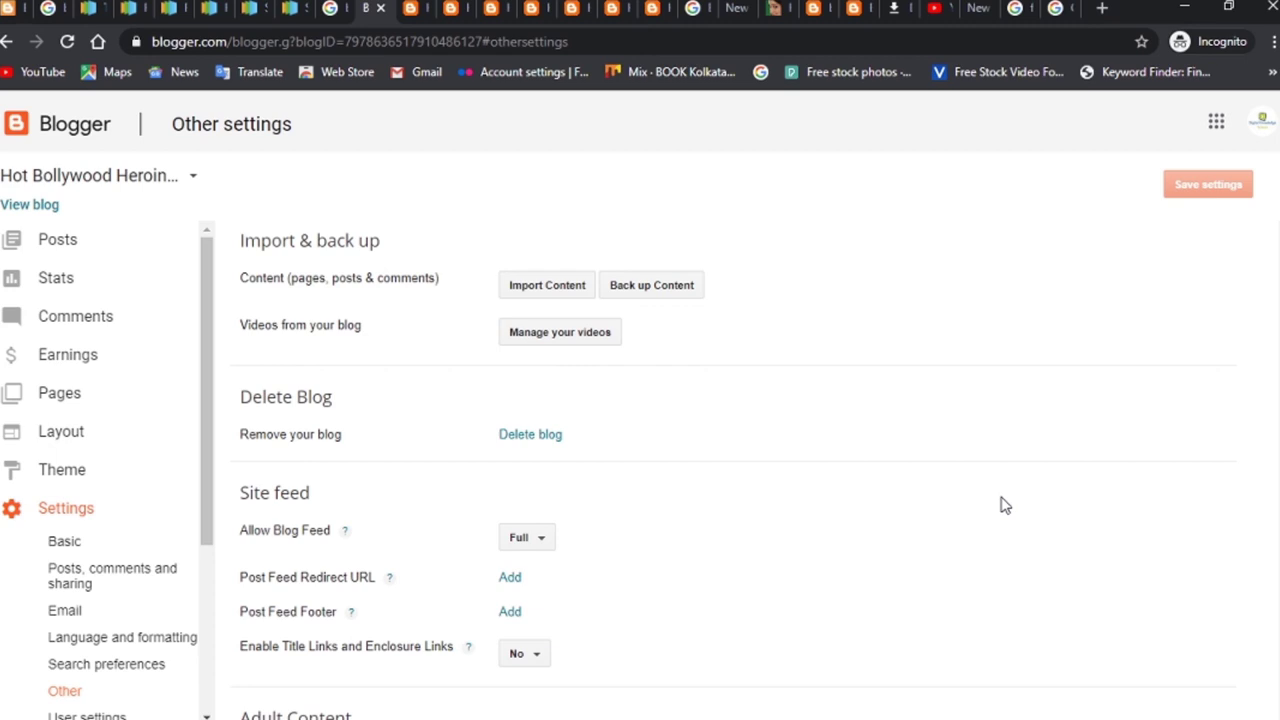
left_click(108, 665)
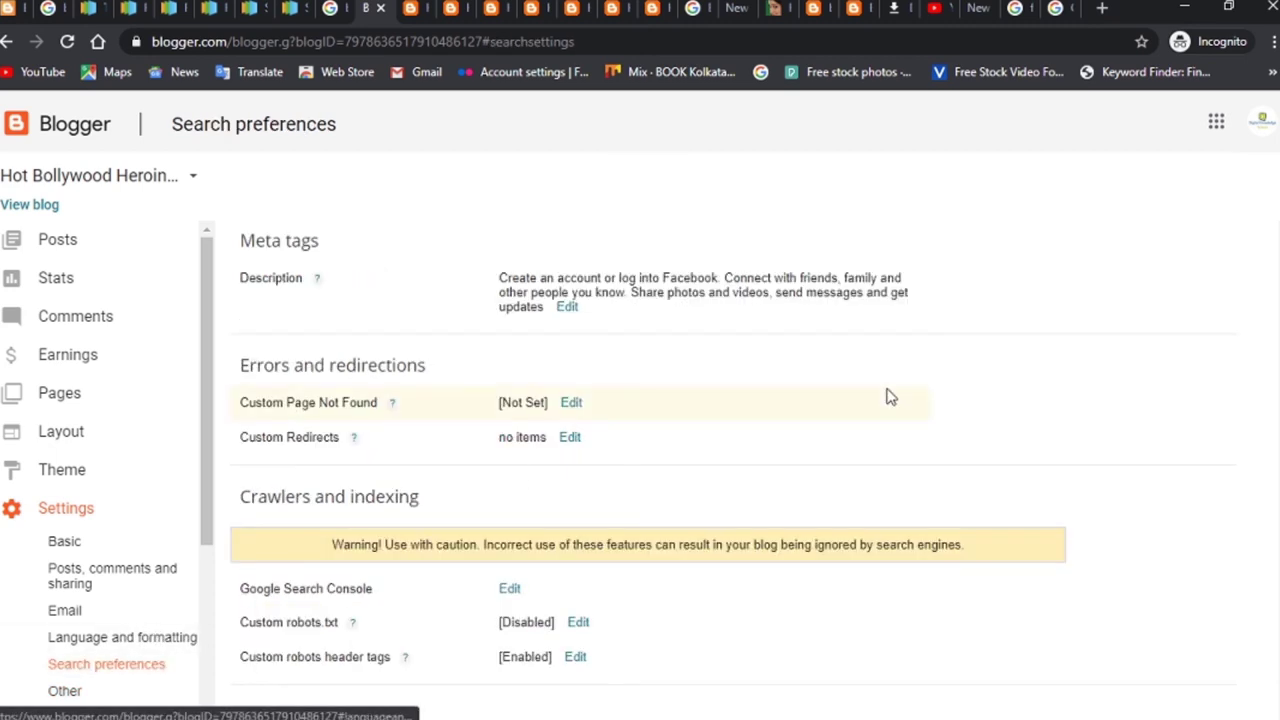